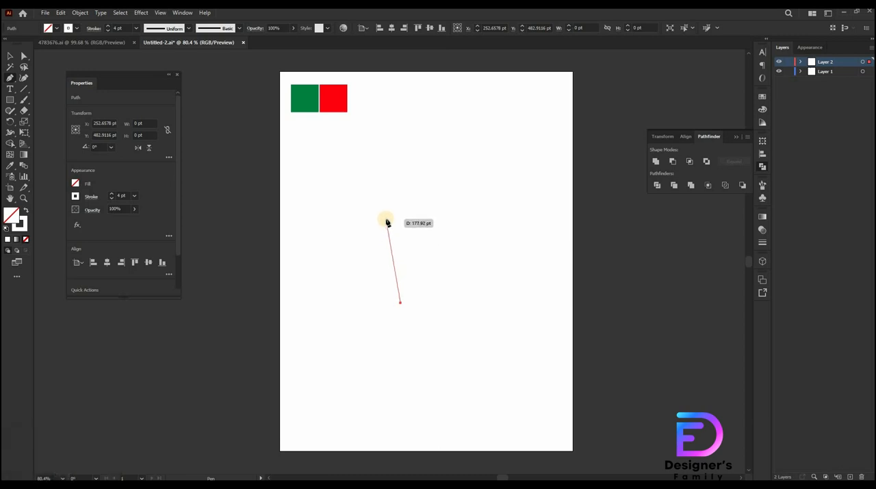
# Draw an open four-point path with the Pen tool: a slanted left side, a top edge and a vertical right side
pyautogui.click(387, 219)
pyautogui.hotkey('ctrl', 'z')
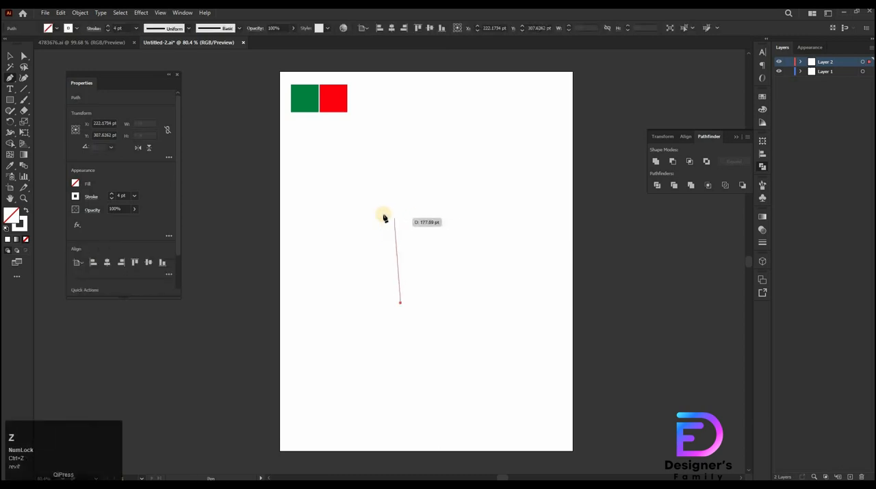
pyautogui.click(383, 215)
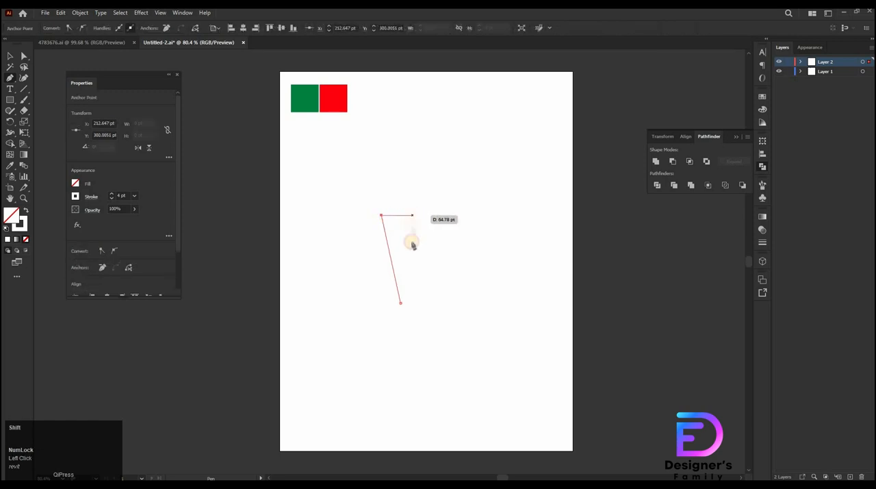
pyautogui.keyDown('shift'); pyautogui.click(413, 267); pyautogui.keyUp('shift')
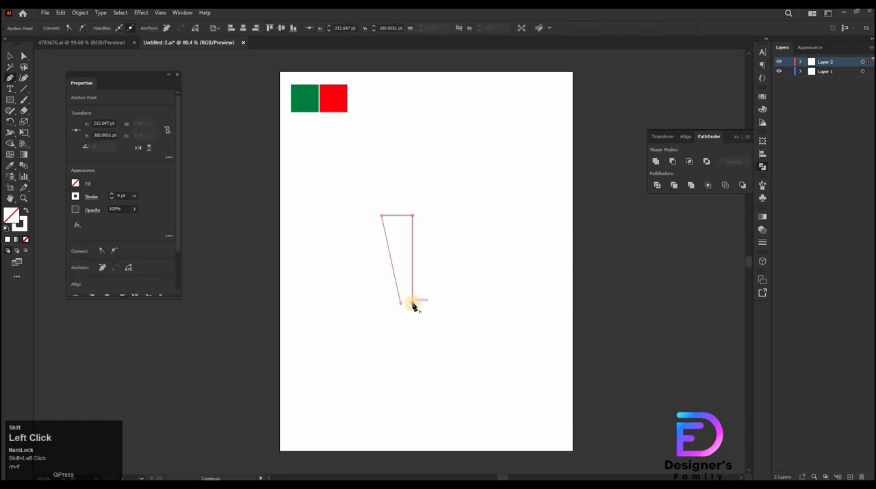
pyautogui.press('v')
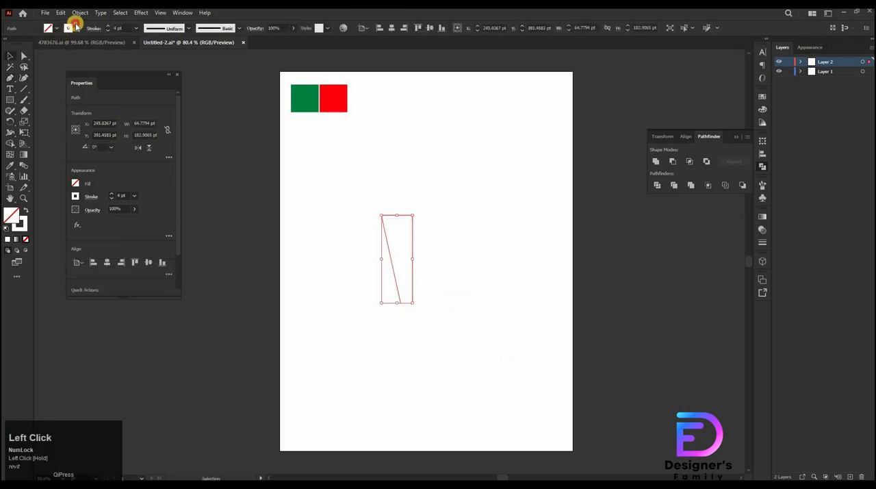
# Set the path's stroke weight to 6 pt
pyautogui.click(76, 27)
pyautogui.click(83, 30)
pyautogui.moveTo(392, 262); pyautogui.dragTo(363, 273)
pyautogui.moveTo(363, 273); pyautogui.dragTo(542, 298)
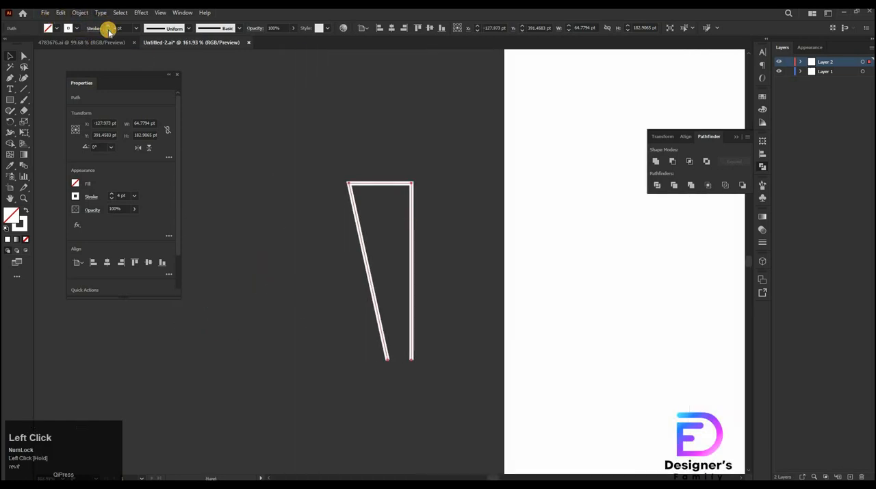
pyautogui.click(109, 30)
pyautogui.click(107, 26)
pyautogui.click(107, 25)
pyautogui.click(107, 25)
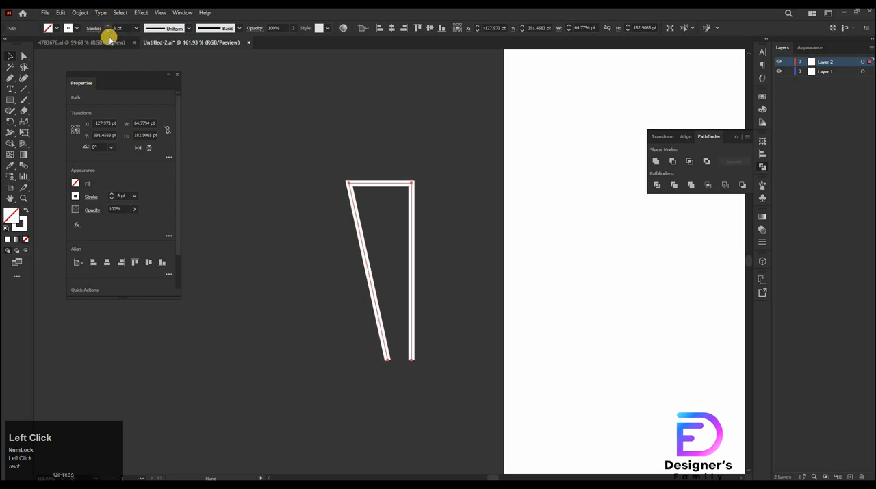
# Nudge the path's top-left anchor 3 pt to the right
pyautogui.moveTo(404, 306); pyautogui.dragTo(469, 258)
pyautogui.moveTo(435, 285); pyautogui.dragTo(441, 345)
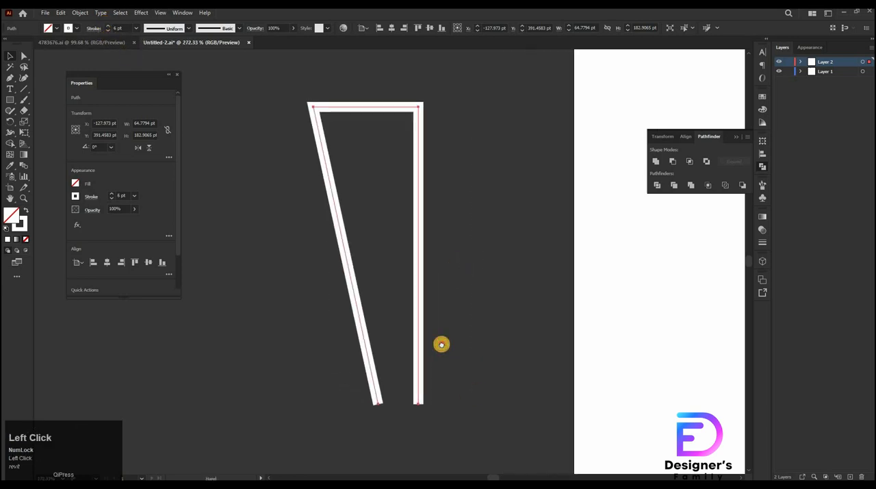
pyautogui.press('a')
pyautogui.moveTo(294, 154); pyautogui.dragTo(339, 265)
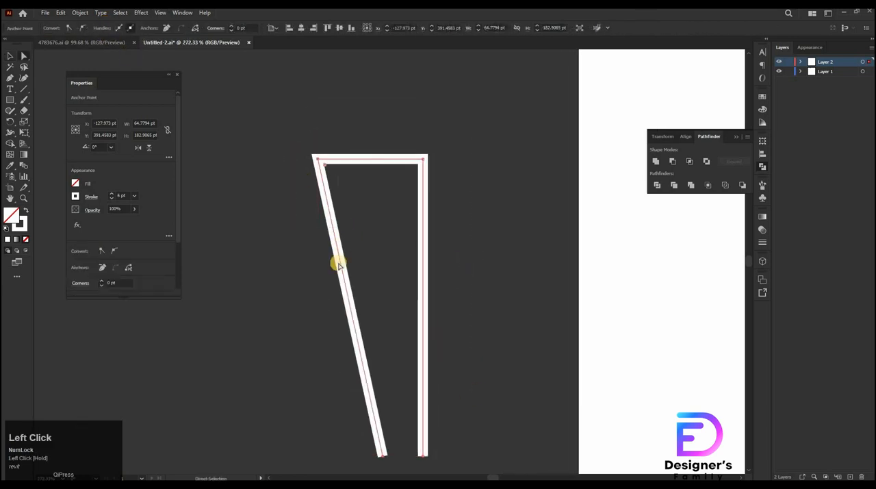
pyautogui.press('Right')
pyautogui.press('Right')
pyautogui.press('Right')
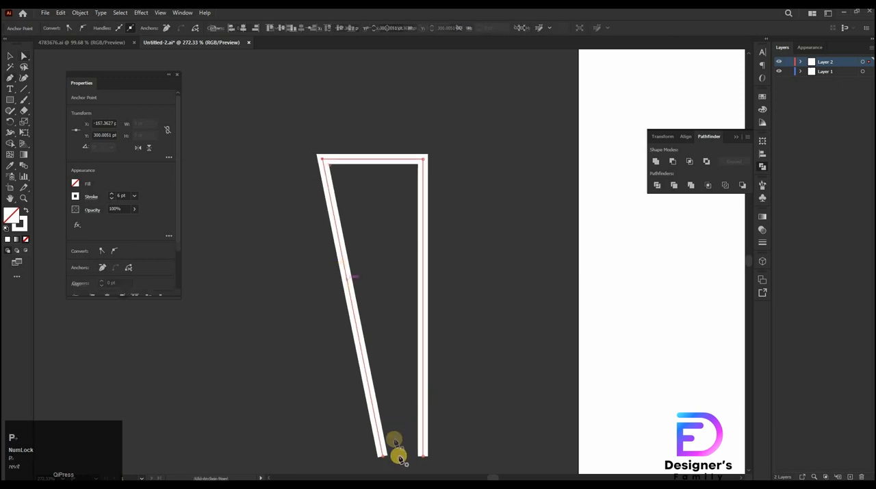
# Draw a straight line with the Pen tool from the bottom inside the outline up to its top edge
pyautogui.press('p')
pyautogui.click(402, 458)
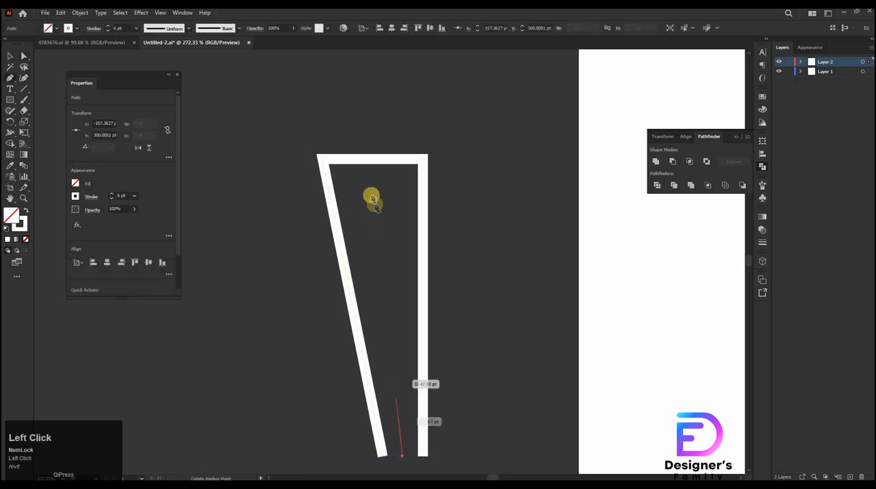
pyautogui.click(371, 162)
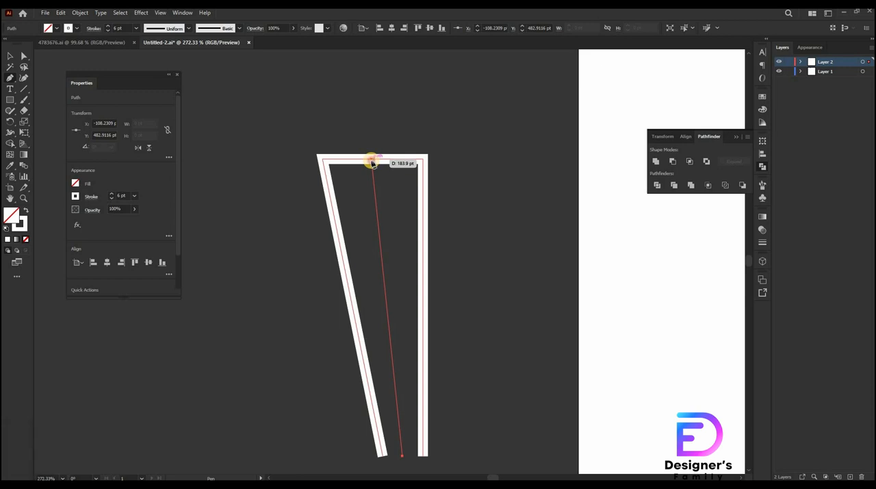
# Set the new inner line's stroke weight to 4 pt and deselect it
pyautogui.press('v')
pyautogui.click(99, 30)
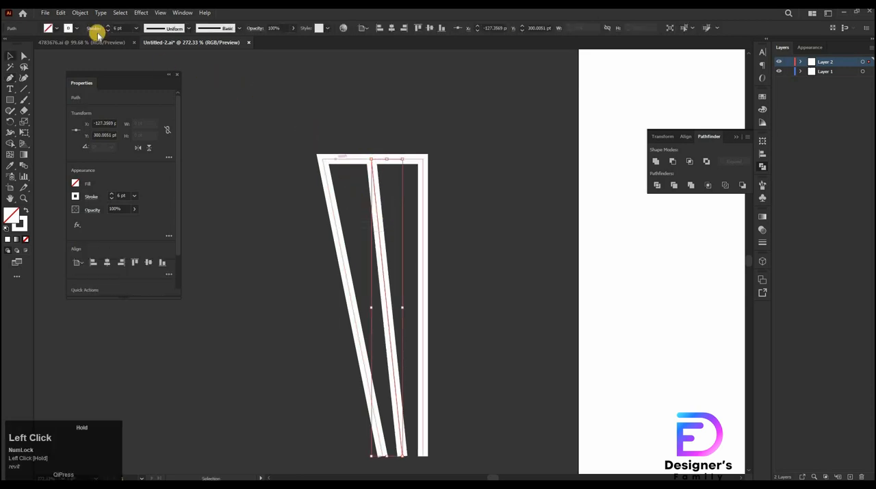
pyautogui.click(108, 30)
pyautogui.click(109, 30)
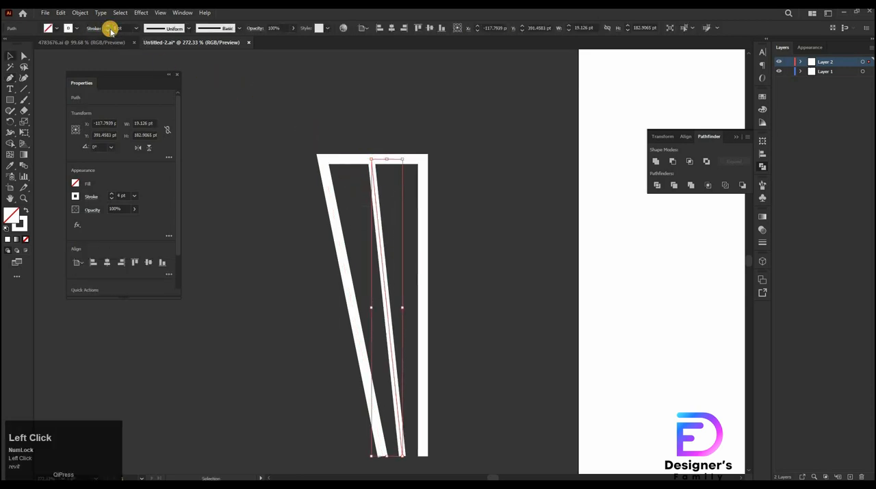
pyautogui.click(326, 142)
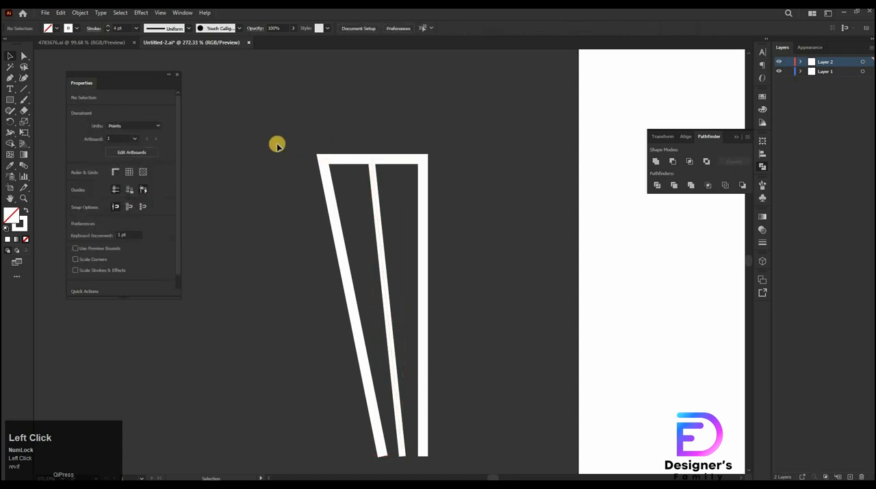
# Select the outline and inner line and expand their fills and strokes into shapes
pyautogui.moveTo(278, 143); pyautogui.dragTo(469, 333)
pyautogui.click(80, 14)
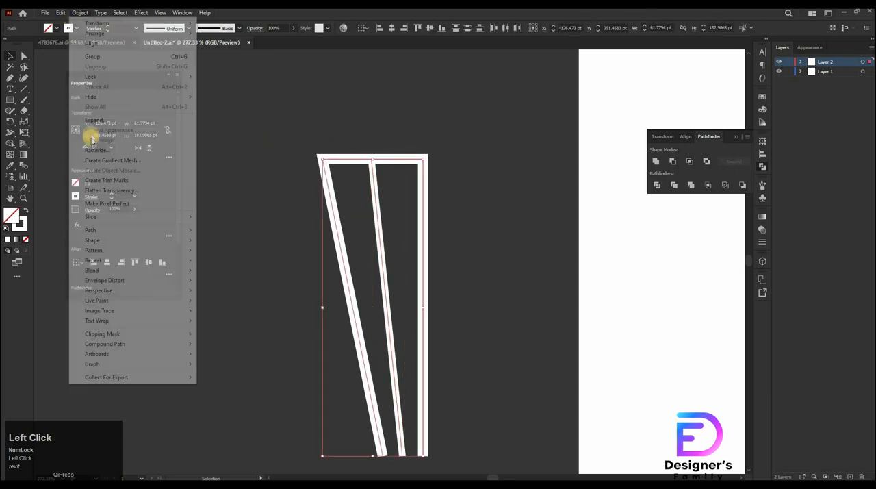
pyautogui.click(97, 118)
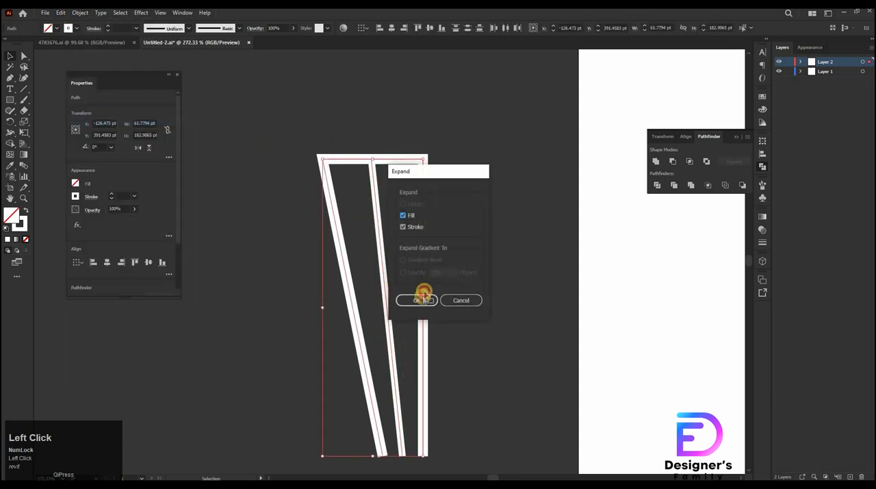
pyautogui.click(423, 299)
# Unite the expanded shapes into one and paste a copy in front
pyautogui.click(656, 162)
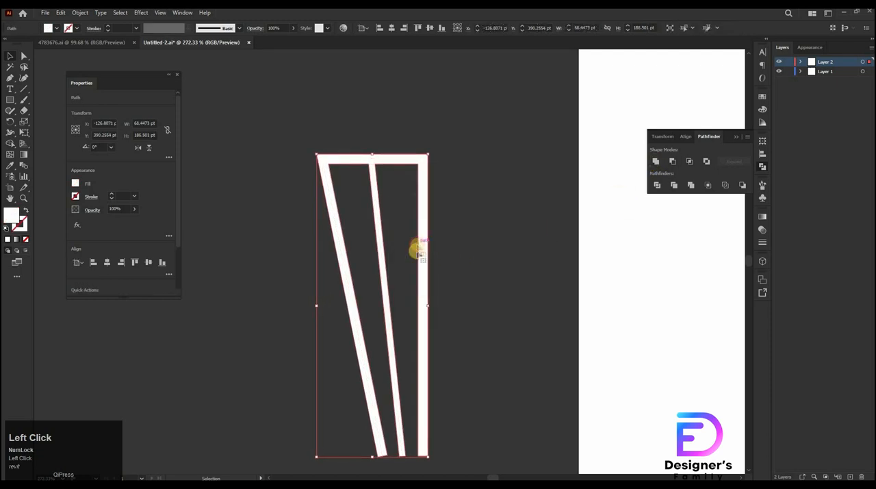
pyautogui.press('ctrl')
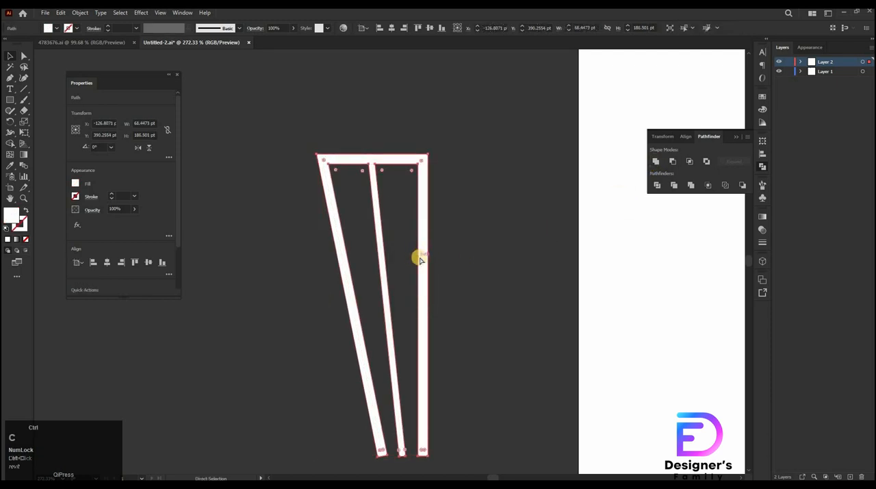
# Flip the copy horizontally and move it right so it adjoins the original piece
pyautogui.click(138, 148)
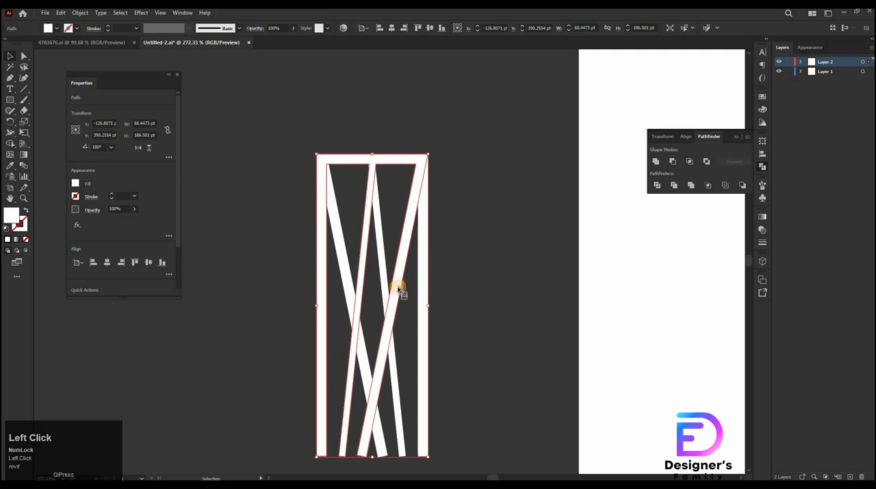
pyautogui.moveTo(397, 285); pyautogui.dragTo(491, 297)
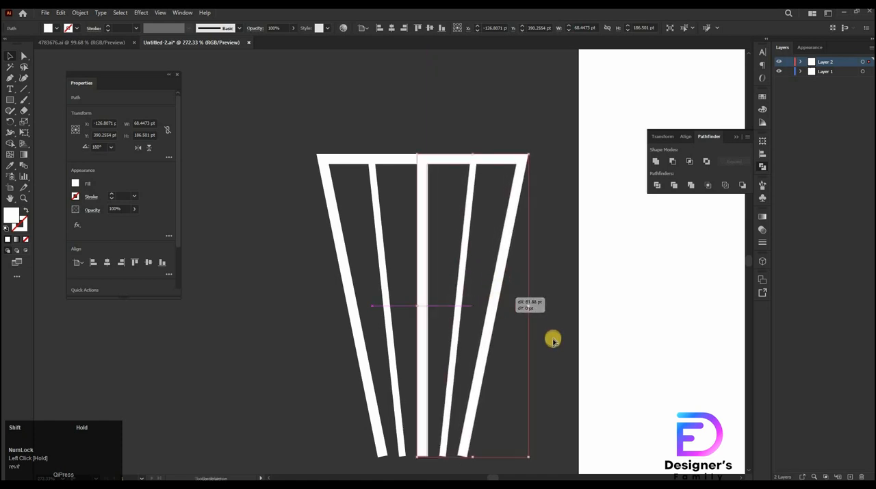
pyautogui.press('Right')
pyautogui.press('Left')
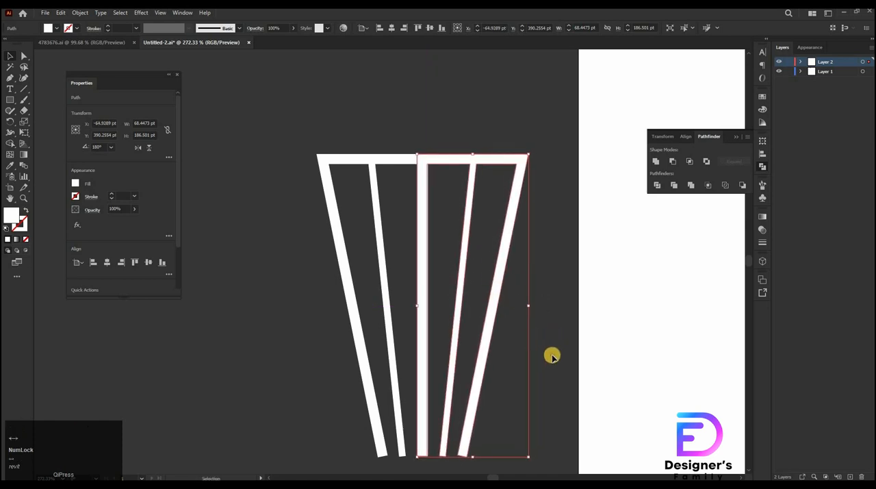
pyautogui.press('Right')
pyautogui.click(252, 220)
pyautogui.moveTo(528, 333); pyautogui.dragTo(432, 326)
pyautogui.moveTo(489, 322); pyautogui.dragTo(576, 313)
pyautogui.hotkey('ctrl', 'z')
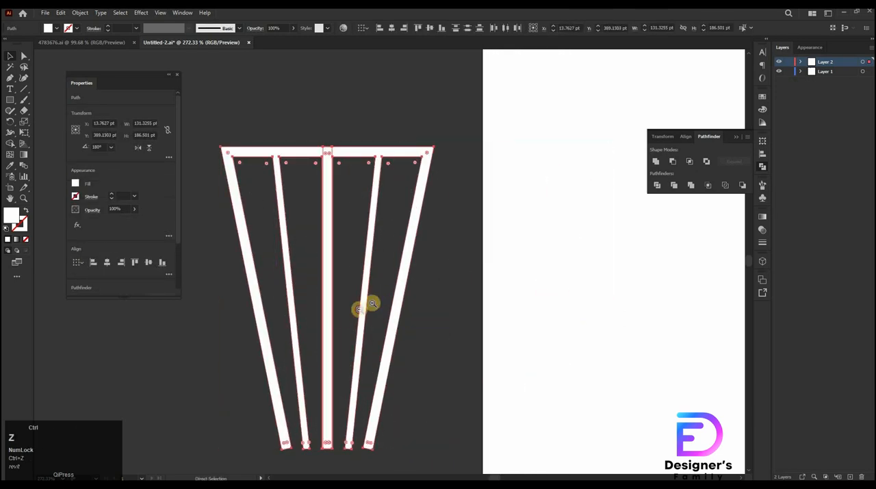
pyautogui.moveTo(383, 329); pyautogui.dragTo(491, 336)
pyautogui.click(388, 335)
pyautogui.hotkey('ctrl', 'z')
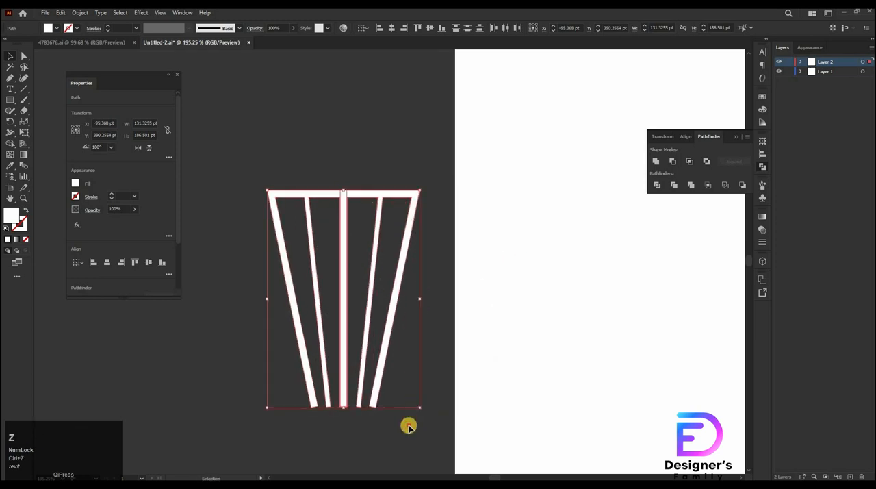
# Duplicate the right half about 71 pt further to the right
pyautogui.click(409, 426)
pyautogui.moveTo(382, 368); pyautogui.dragTo(477, 362)
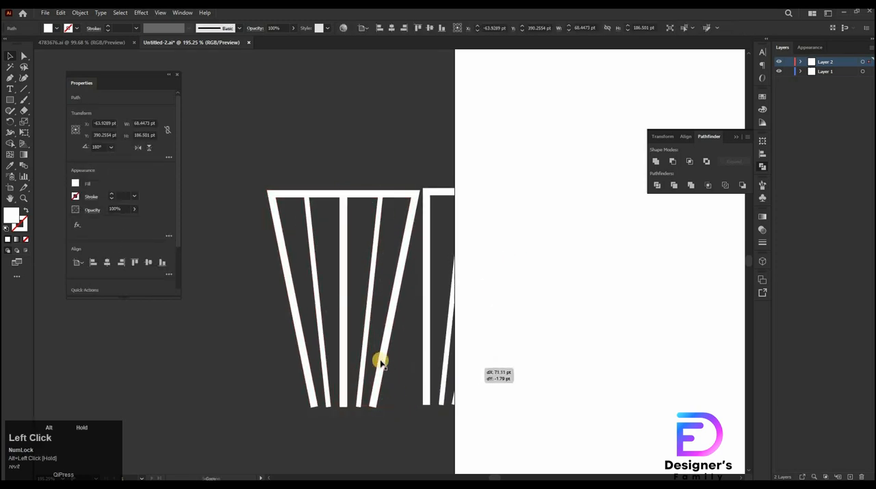
# Select the two adjoining halves and unite them with Pathfinder
pyautogui.moveTo(268, 371); pyautogui.dragTo(420, 450)
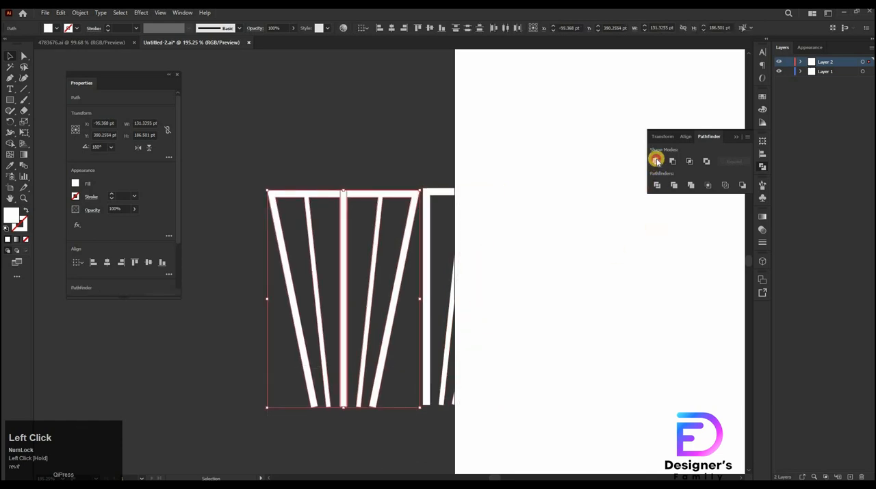
pyautogui.click(656, 160)
# Rotate the duplicate half so it fans outward to the right
pyautogui.click(452, 399)
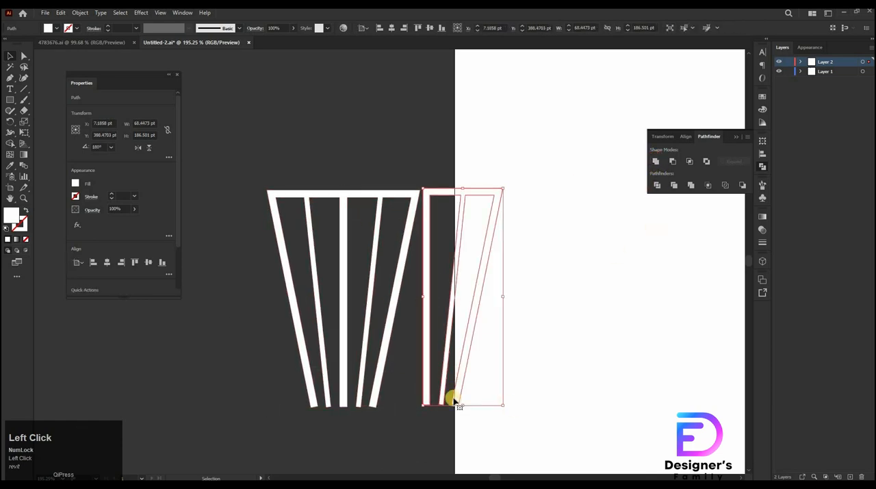
pyautogui.moveTo(245, 312); pyautogui.dragTo(507, 399)
pyautogui.press('space')
pyautogui.moveTo(487, 297); pyautogui.dragTo(623, 193)
pyautogui.moveTo(450, 292); pyautogui.dragTo(303, 409)
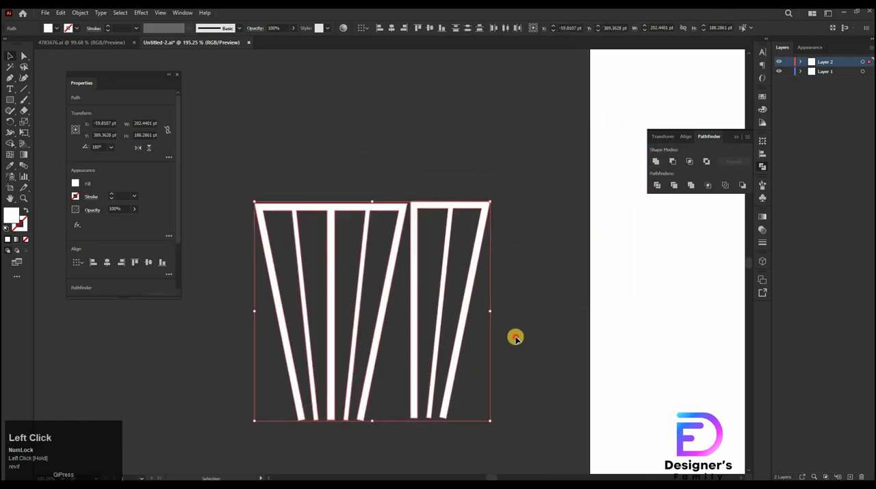
pyautogui.click(445, 322)
pyautogui.click(440, 204)
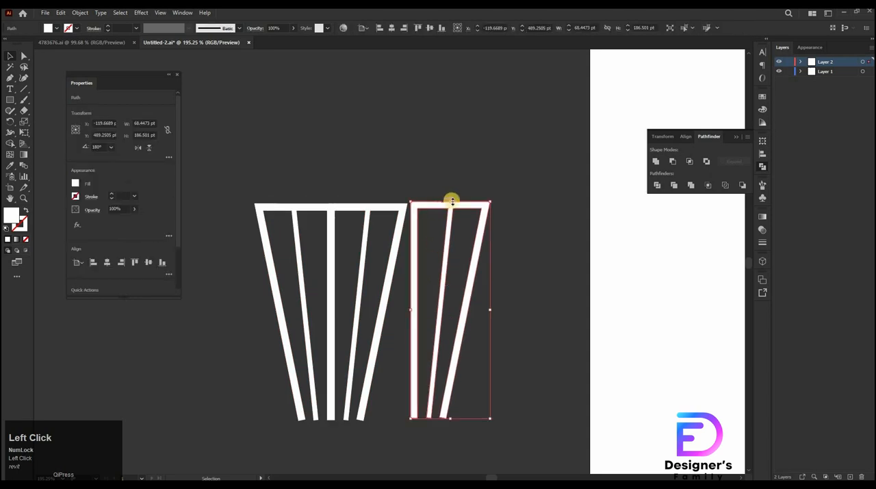
pyautogui.moveTo(450, 214); pyautogui.dragTo(487, 252)
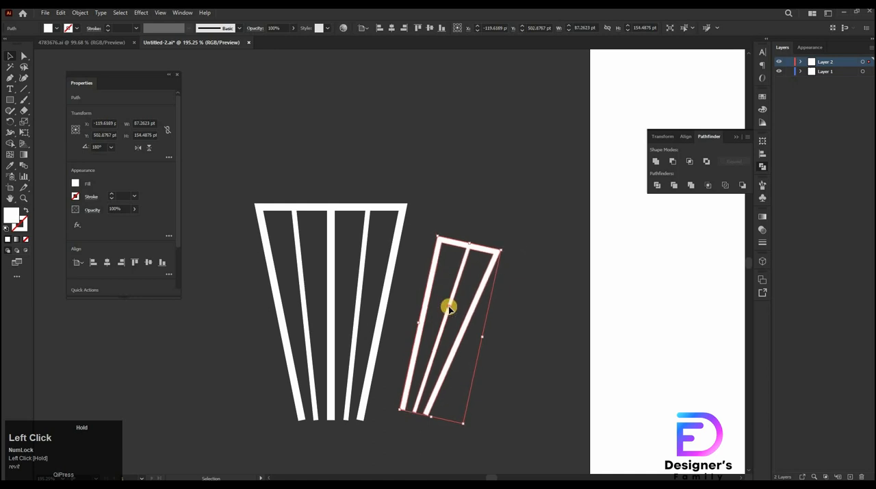
# Move the tilted half against the united shape's lower right corner and nudge it left
pyautogui.moveTo(444, 303); pyautogui.dragTo(428, 312)
pyautogui.moveTo(447, 256); pyautogui.dragTo(482, 259)
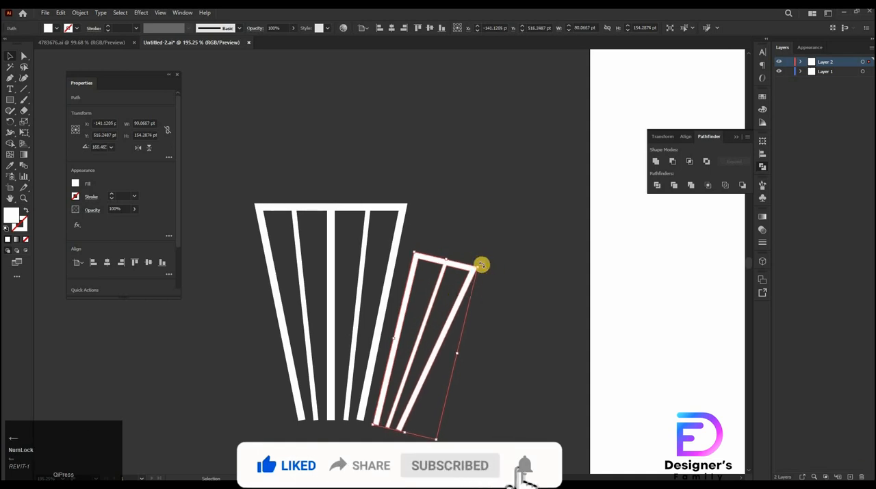
pyautogui.press('Left')
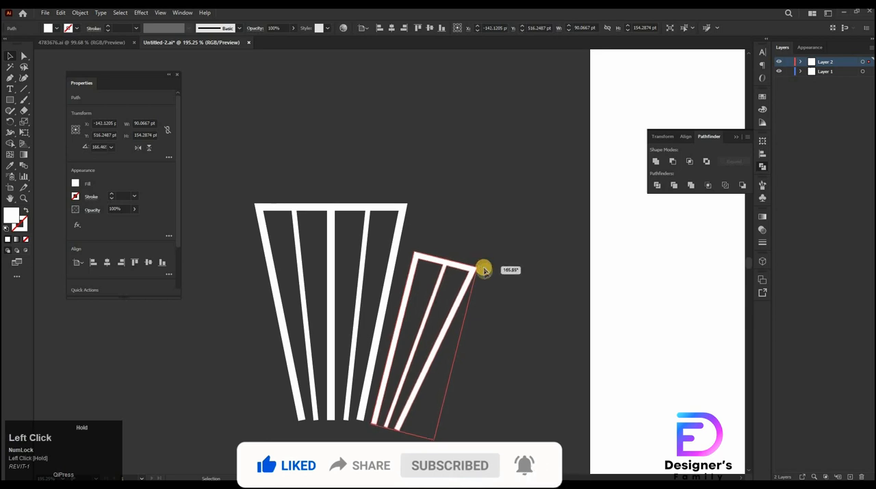
pyautogui.press('Left')
pyautogui.click(231, 201)
# Shift the united shape's top-right corner anchor slightly inward
pyautogui.press('a')
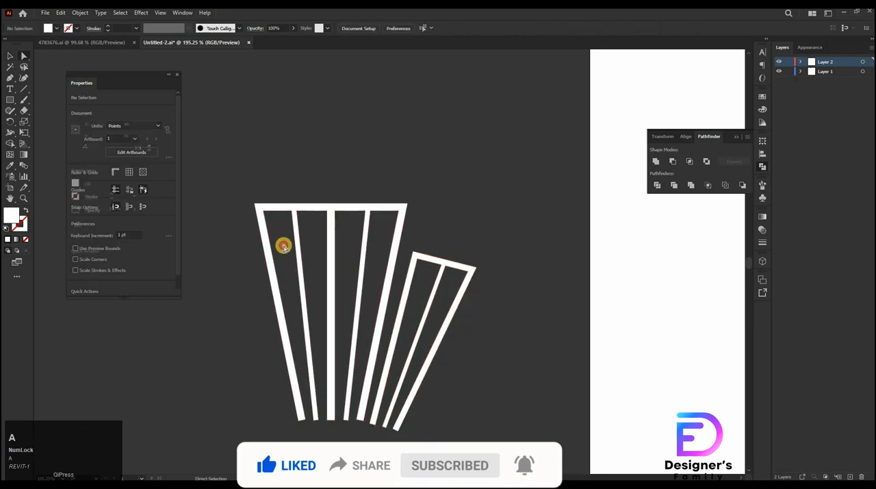
pyautogui.click(274, 260)
pyautogui.press('Right')
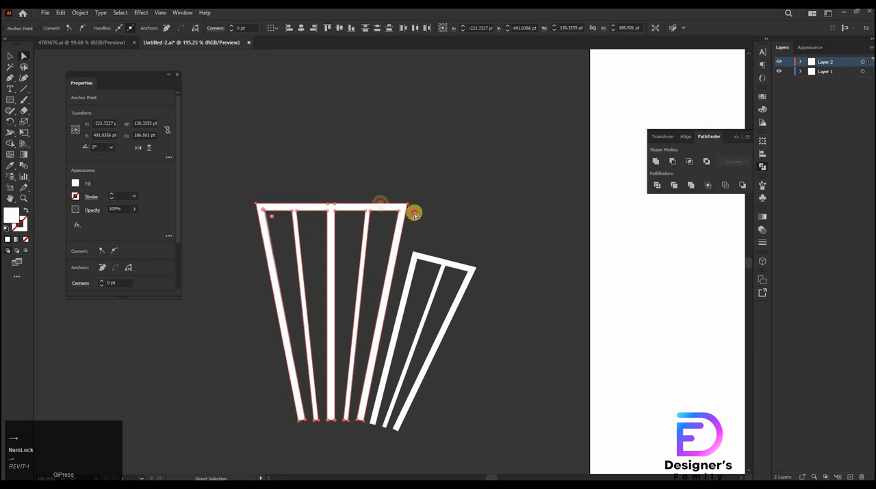
pyautogui.moveTo(414, 215); pyautogui.dragTo(424, 213)
pyautogui.press('Left')
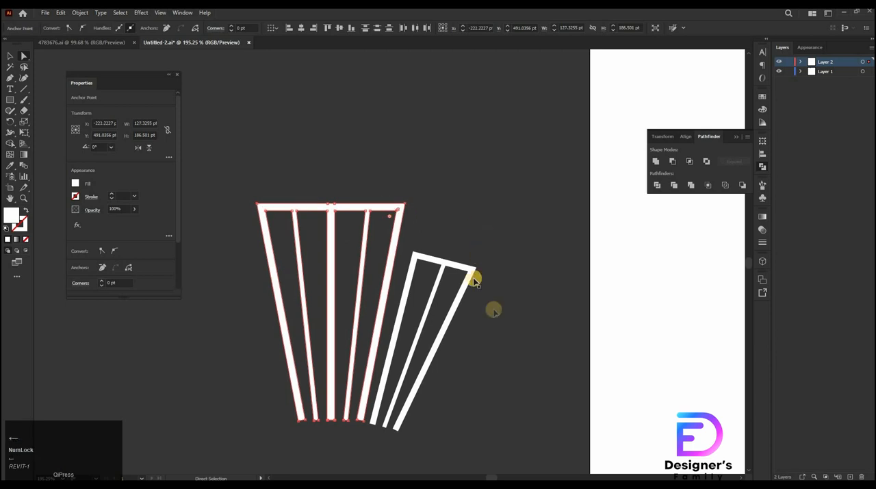
# Flip the duplicate tilted half horizontally and move it against the united shape's left side
pyautogui.press('v')
pyautogui.keyDown('ctrl'); pyautogui.click(471, 327); pyautogui.keyUp('ctrl')
pyautogui.click(462, 292)
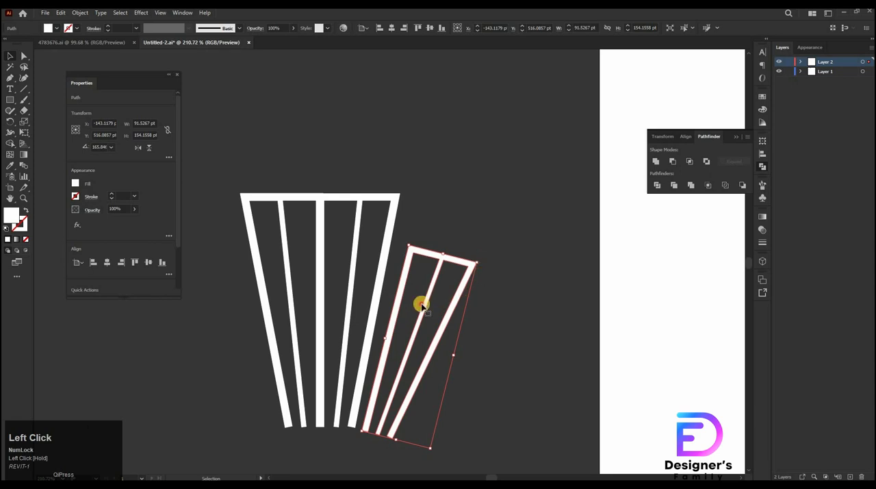
pyautogui.click(137, 148)
pyautogui.moveTo(400, 341); pyautogui.dragTo(300, 319)
# Select all the fanned pieces and group them
pyautogui.moveTo(604, 399); pyautogui.dragTo(603, 399)
pyautogui.hotkey('ctrl', 'g')
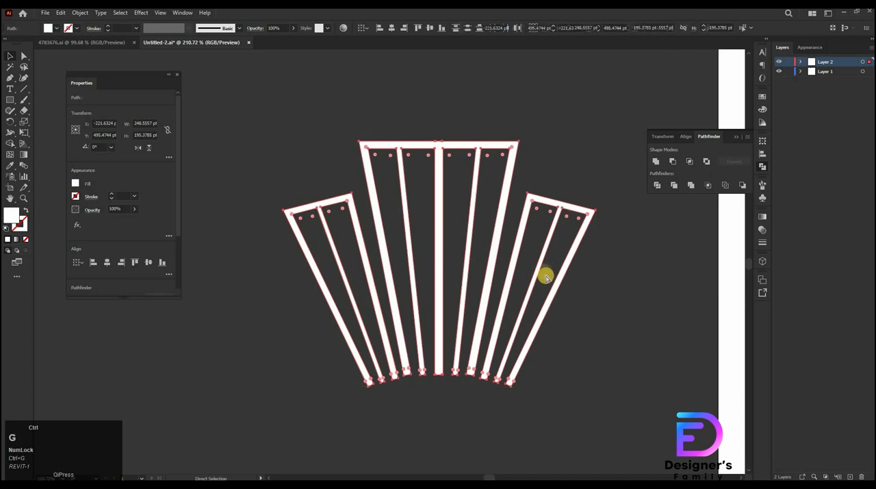
pyautogui.moveTo(549, 323); pyautogui.dragTo(508, 345)
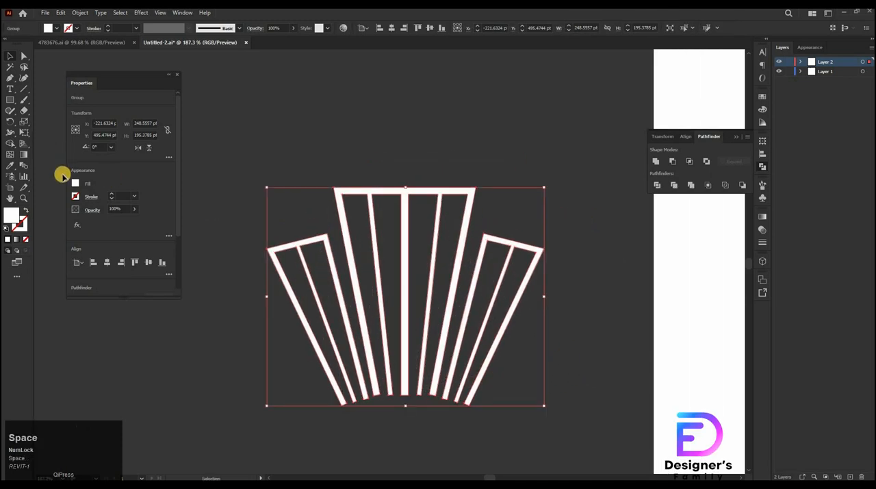
# Draw a circle about 265 pt wide over the fan and fill it with the red sample colour
pyautogui.press('l')
pyautogui.moveTo(278, 123)
pyautogui.mouseDown()
pyautogui.moveTo(580, 356)
pyautogui.moveTo(549, 351)
pyautogui.moveTo(569, 385)
pyautogui.moveTo(571, 414)
pyautogui.moveTo(534, 383)
pyautogui.moveTo(552, 420)
pyautogui.moveTo(541, 414)
pyautogui.mouseUp()
pyautogui.click(55, 28)
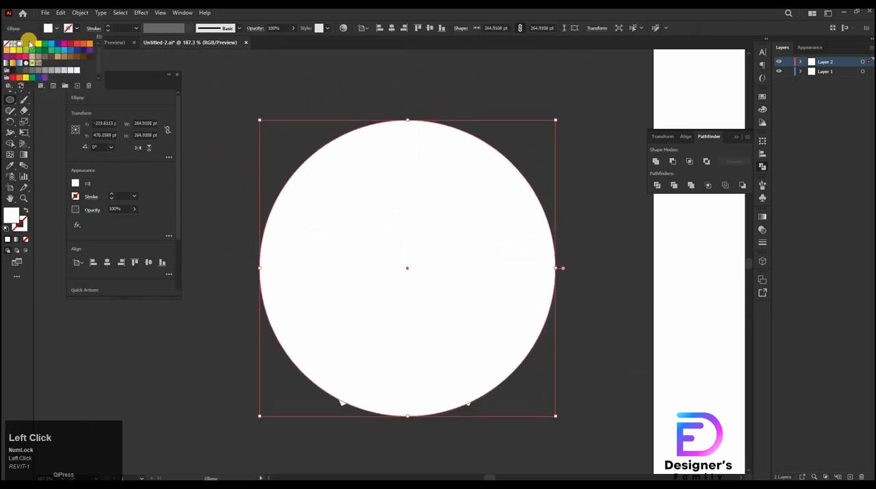
pyautogui.press('space')
pyautogui.scroll(-3, 442, 198)
pyautogui.moveTo(440, 226); pyautogui.dragTo(350, 319)
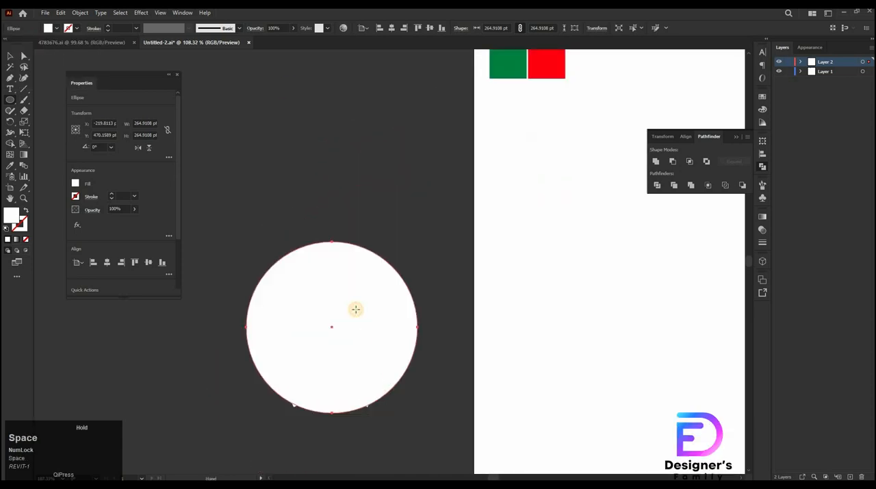
pyautogui.press('i')
pyautogui.click(544, 63)
pyautogui.press('v')
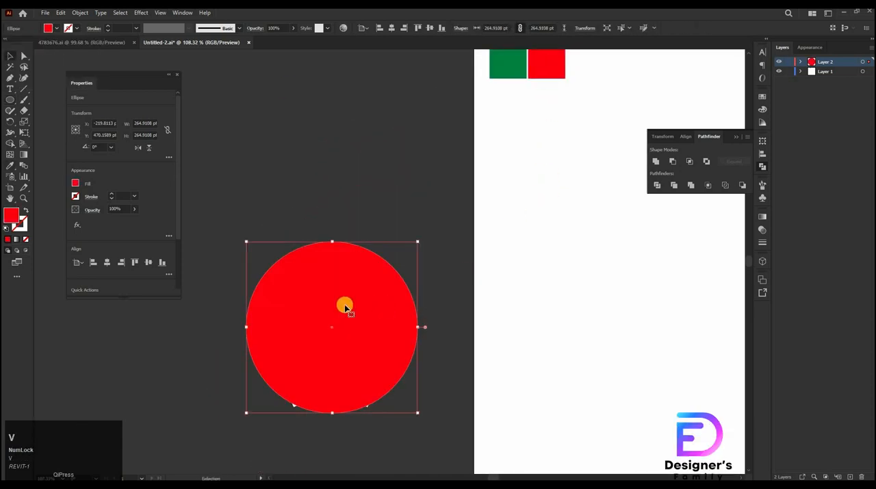
# Send the red circle behind the fan, select both, and center them horizontally
pyautogui.hotkey('ctrl', 'shift', '[')
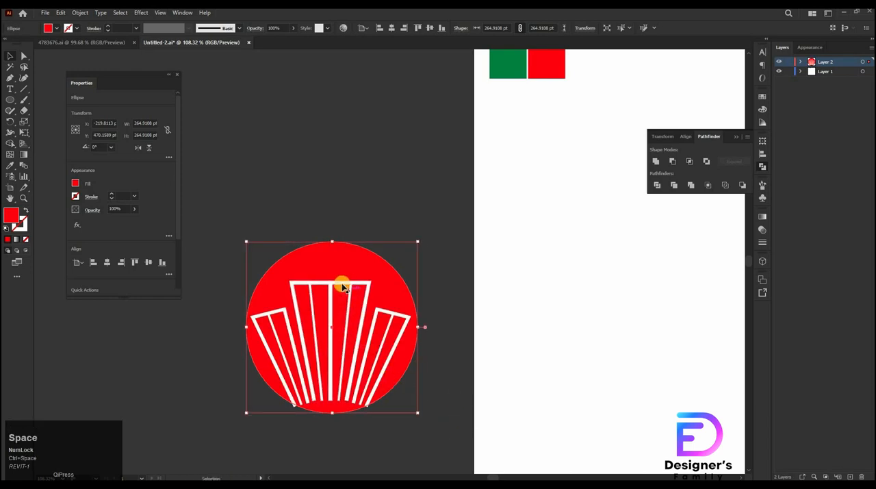
pyautogui.click(365, 286)
pyautogui.scroll(3, 342, 329)
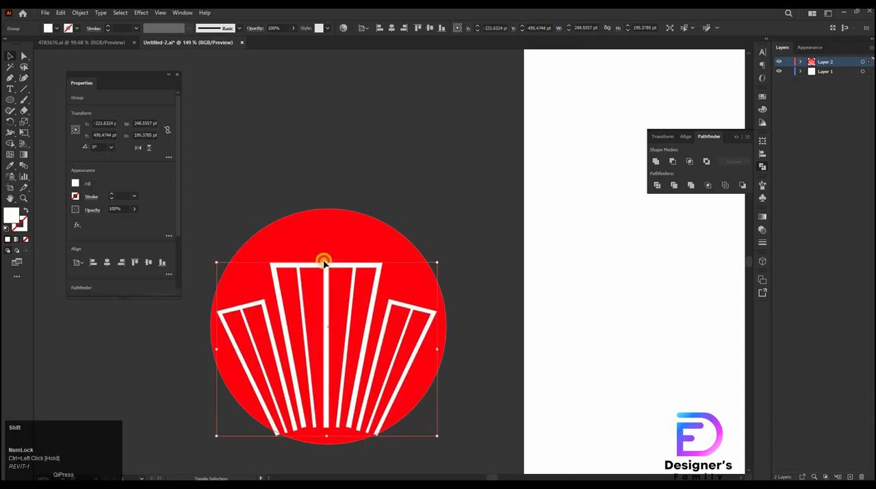
pyautogui.keyDown('shift'); pyautogui.click(322, 272); pyautogui.keyUp('shift')
pyautogui.moveTo(276, 165); pyautogui.dragTo(460, 455)
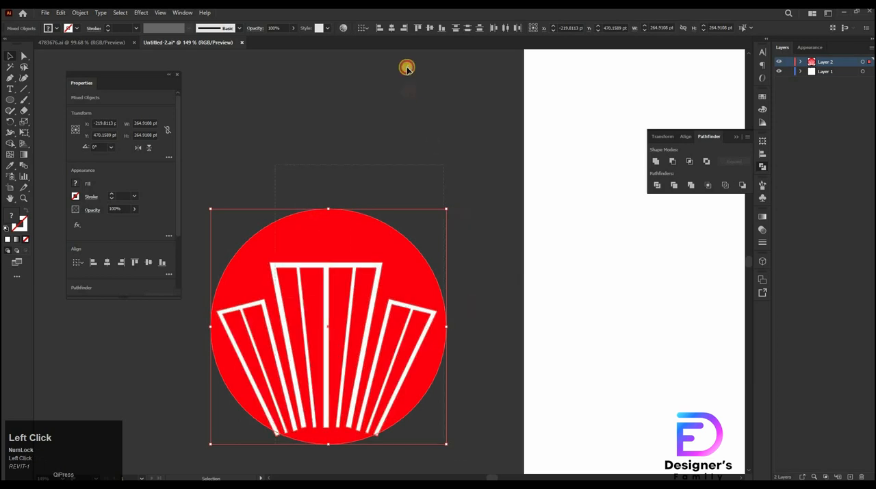
pyautogui.click(395, 30)
# Reposition the fan group lower inside the red circle
pyautogui.moveTo(382, 299); pyautogui.dragTo(398, 277)
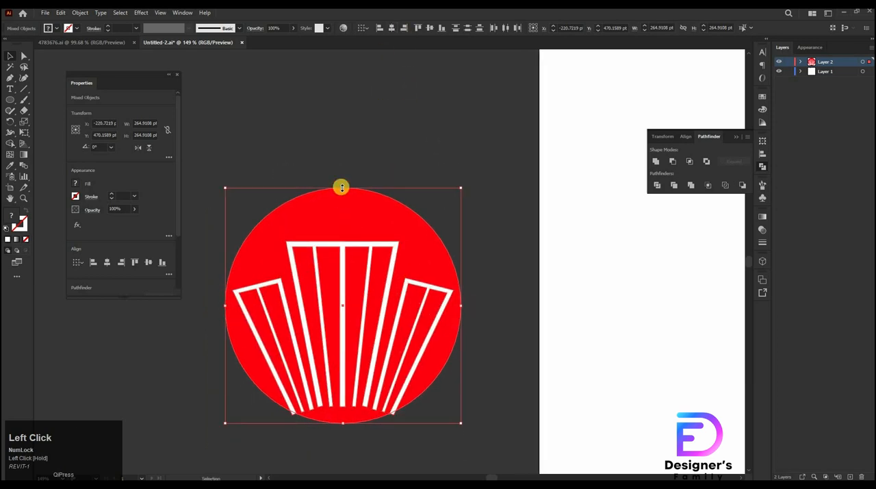
pyautogui.moveTo(343, 188); pyautogui.dragTo(348, 208)
pyautogui.hotkey('ctrl', 'z')
pyautogui.click(455, 168)
pyautogui.click(393, 248)
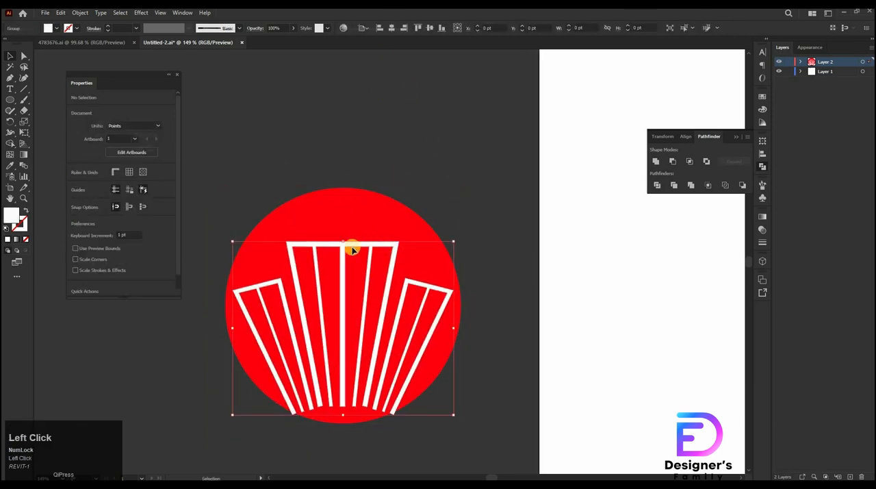
pyautogui.moveTo(342, 240); pyautogui.dragTo(380, 330)
pyautogui.keyDown('ctrl'); pyautogui.click(454, 333); pyautogui.keyUp('ctrl')
# Shrink the red circle proportionally to about 251 pt
pyautogui.click(328, 189)
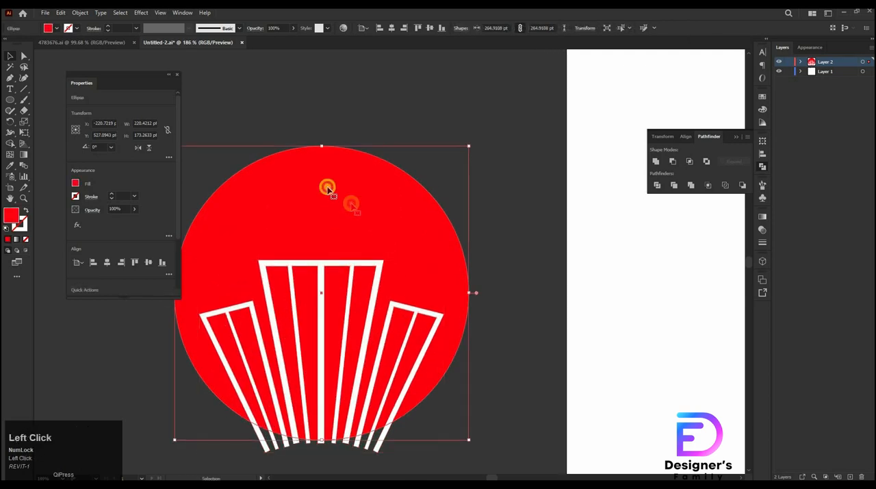
pyautogui.moveTo(321, 147); pyautogui.dragTo(321, 162)
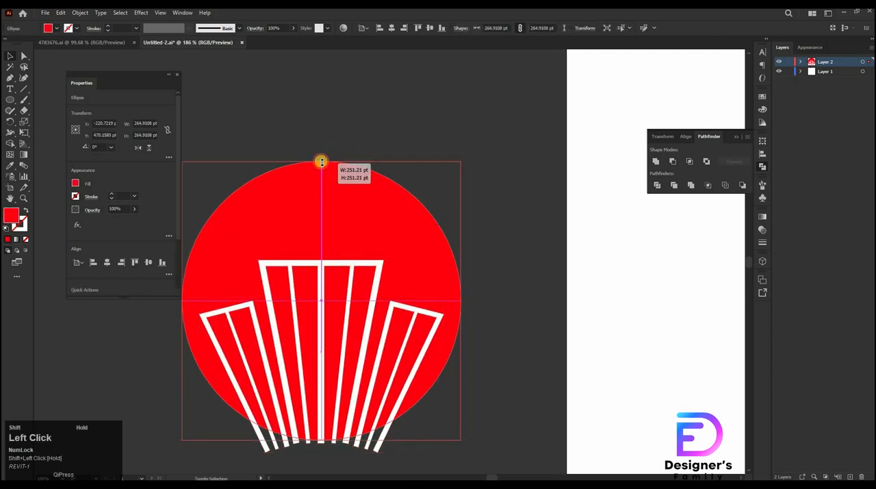
# Nudge the fan group slightly up and right within the circle
pyautogui.keyDown('shift'); pyautogui.click(343, 284); pyautogui.keyUp('shift')
pyautogui.keyDown('shift'); pyautogui.click(327, 262); pyautogui.keyUp('shift')
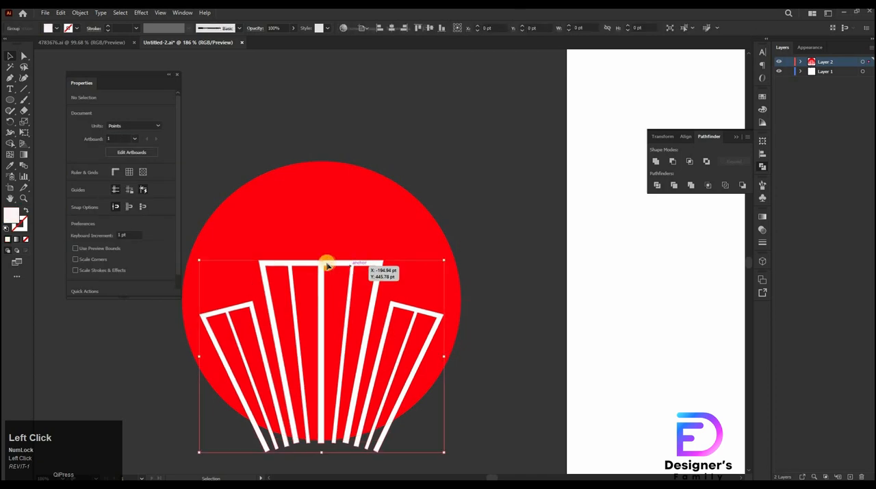
pyautogui.moveTo(323, 267)
pyautogui.mouseDown()
pyautogui.moveTo(329, 281)
pyautogui.moveTo(336, 261)
pyautogui.mouseUp()
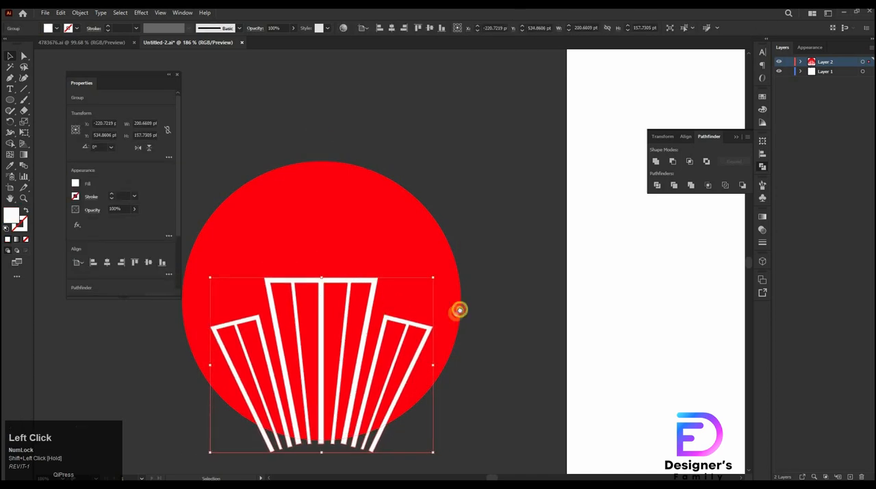
# Bring the red circle to the front and make a clipping mask of the circle and fan
pyautogui.moveTo(458, 309); pyautogui.dragTo(488, 270)
pyautogui.click(445, 189)
pyautogui.hotkey('ctrl', 'c')
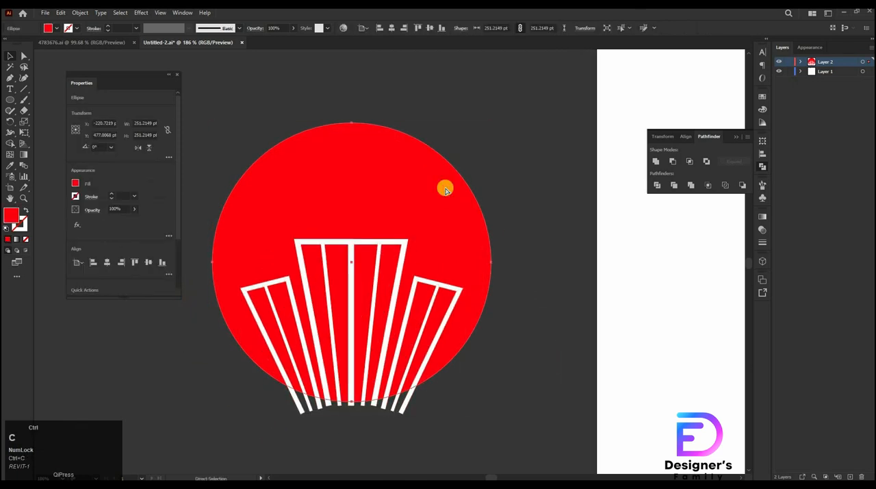
pyautogui.hotkey('ctrl', 'shift', ']')
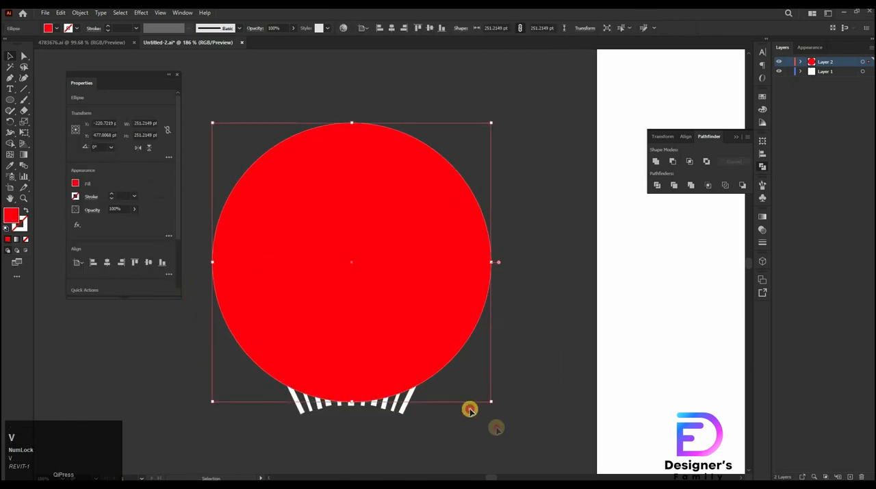
pyautogui.moveTo(469, 410); pyautogui.dragTo(329, 290)
pyautogui.rightClick(329, 290)
pyautogui.click(370, 370)
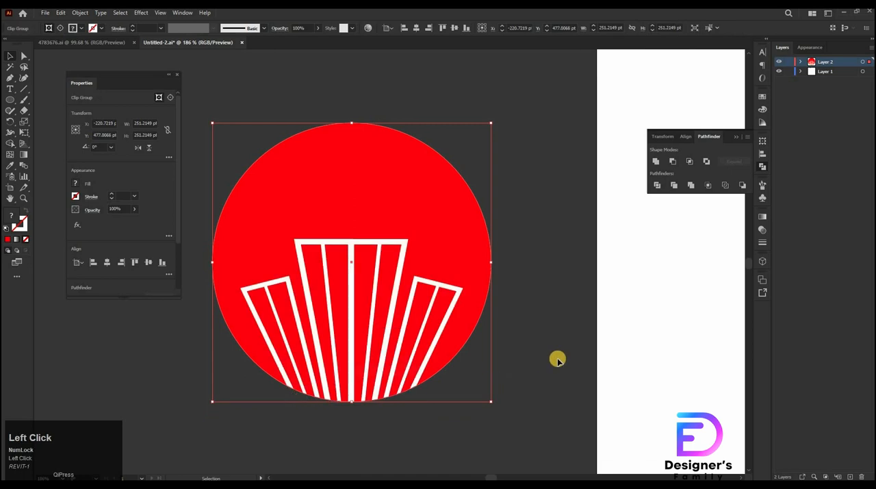
# Copy the round brush-stroke circle from the other open document and paste it into the logo file
pyautogui.scroll(-3, 411, 329)
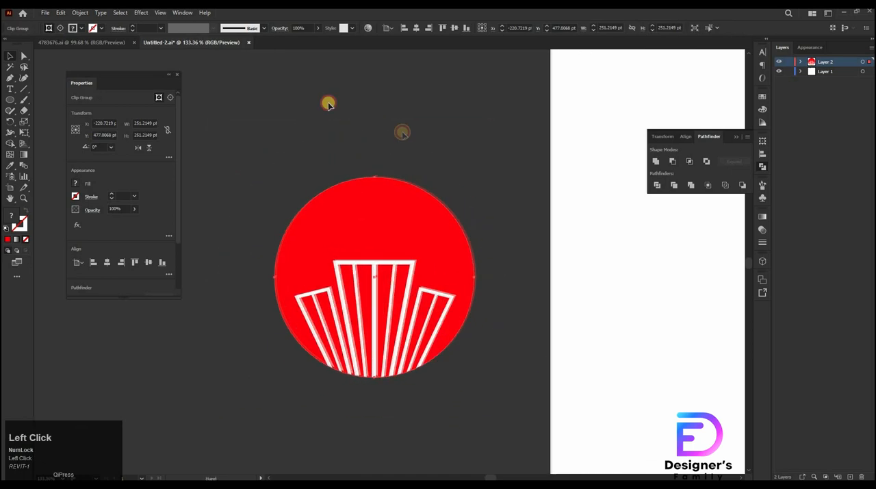
pyautogui.click(107, 43)
pyautogui.click(309, 260)
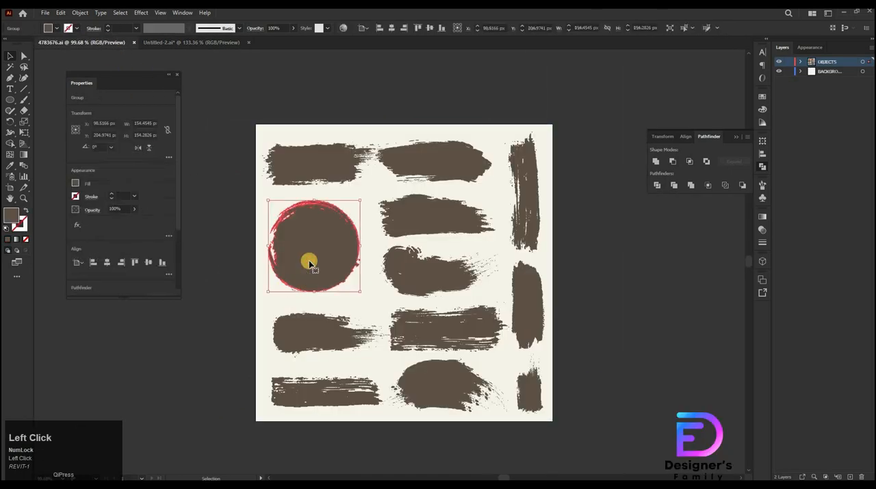
pyautogui.hotkey('ctrl', 'c')
pyautogui.click(196, 43)
pyautogui.hotkey('ctrl', 'v')
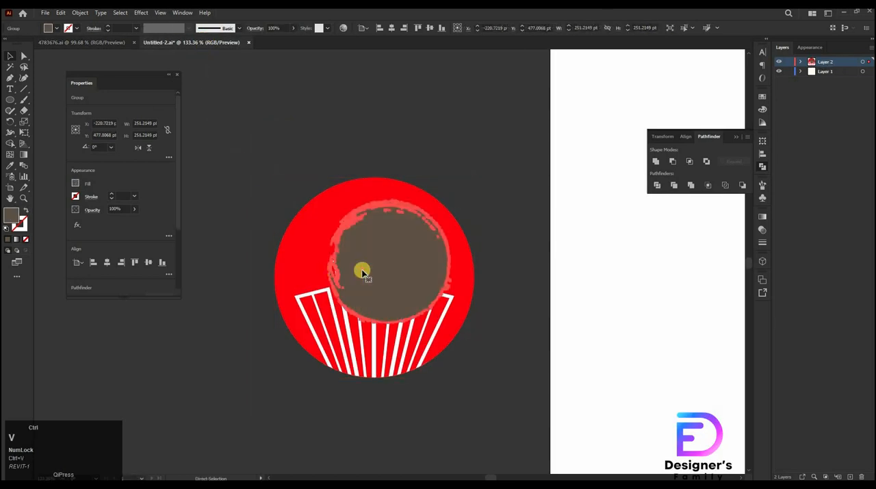
# Enlarge the pasted brush circle around the logo and send it to the back
pyautogui.click(363, 272)
pyautogui.moveTo(388, 327); pyautogui.dragTo(395, 454)
pyautogui.moveTo(385, 342); pyautogui.dragTo(376, 307)
pyautogui.hotkey('ctrl', 'shift', '[')
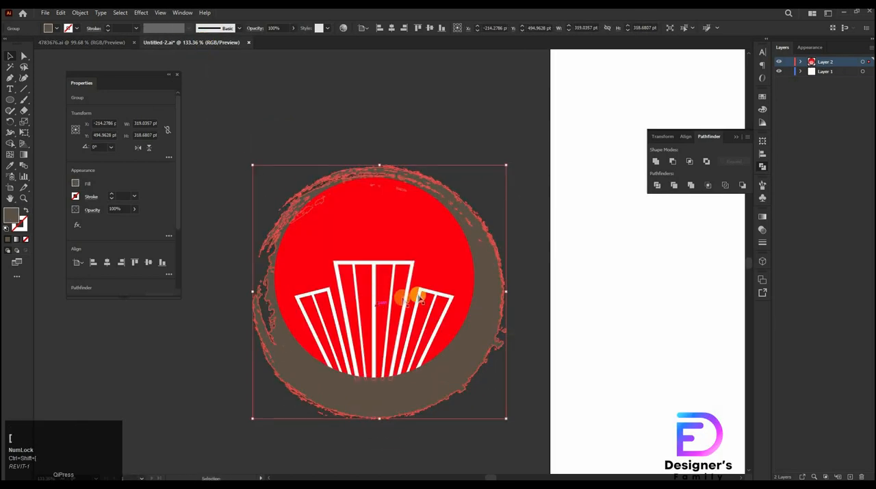
# Resize the brush circle to about 318 pt and rotate it slightly
pyautogui.moveTo(489, 274); pyautogui.dragTo(454, 330)
pyautogui.keyDown('ctrl'); pyautogui.keyDown('alt'); pyautogui.click(415, 302); pyautogui.keyUp('alt'); pyautogui.keyUp('ctrl')
pyautogui.moveTo(413, 400); pyautogui.dragTo(376, 423)
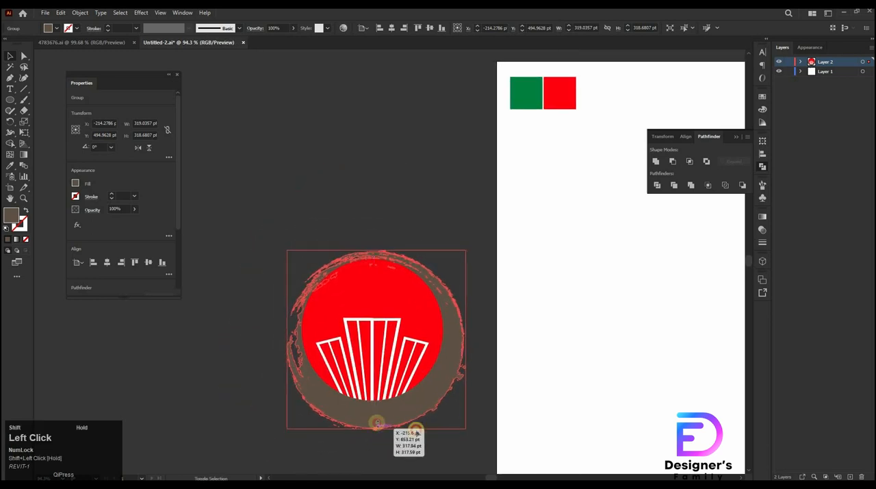
pyautogui.moveTo(463, 426); pyautogui.dragTo(411, 436)
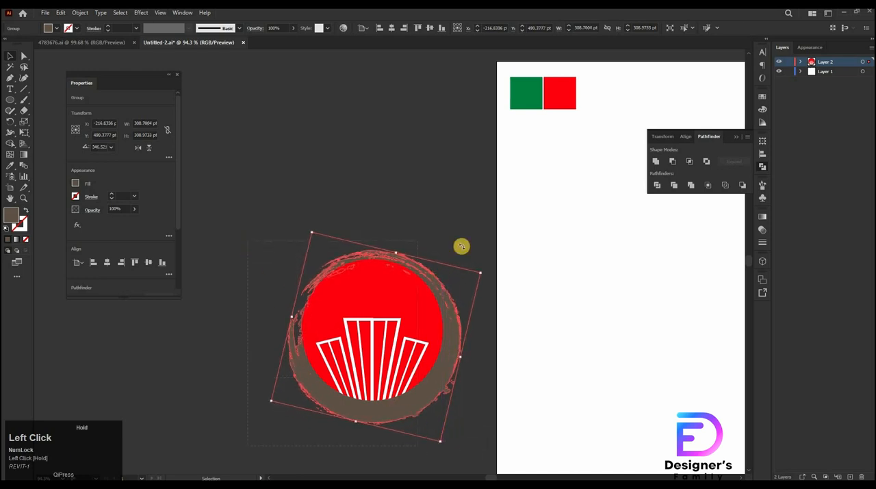
# Apply a clipping mask to the selection and align it to horizontal and vertical centers
pyautogui.hotkey('ctrl', '7')
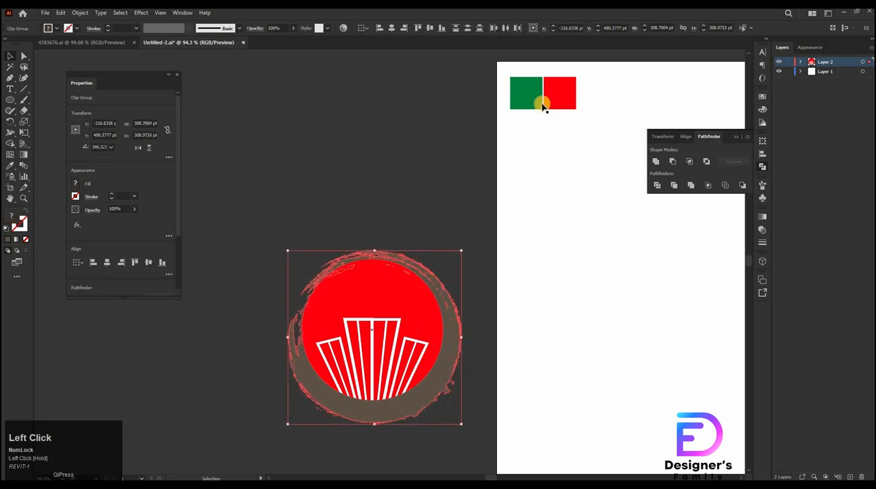
pyautogui.click(392, 30)
pyautogui.click(431, 30)
pyautogui.click(441, 348)
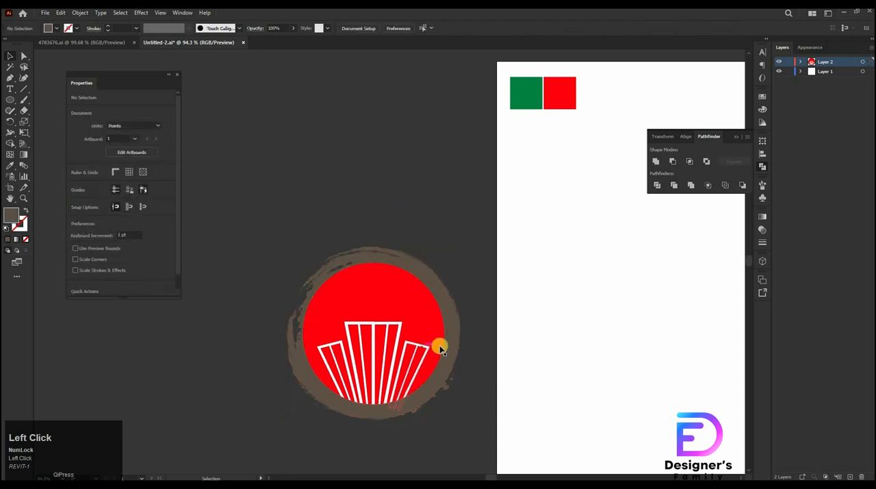
# Select the brush ring and the red logo together and center them horizontally and vertically
pyautogui.click(452, 351)
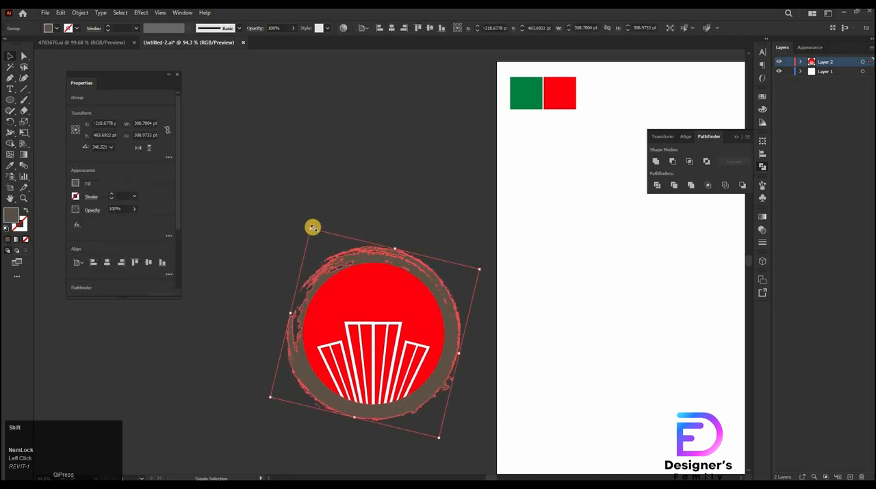
pyautogui.moveTo(311, 226); pyautogui.dragTo(418, 474)
pyautogui.click(276, 202)
pyautogui.click(391, 28)
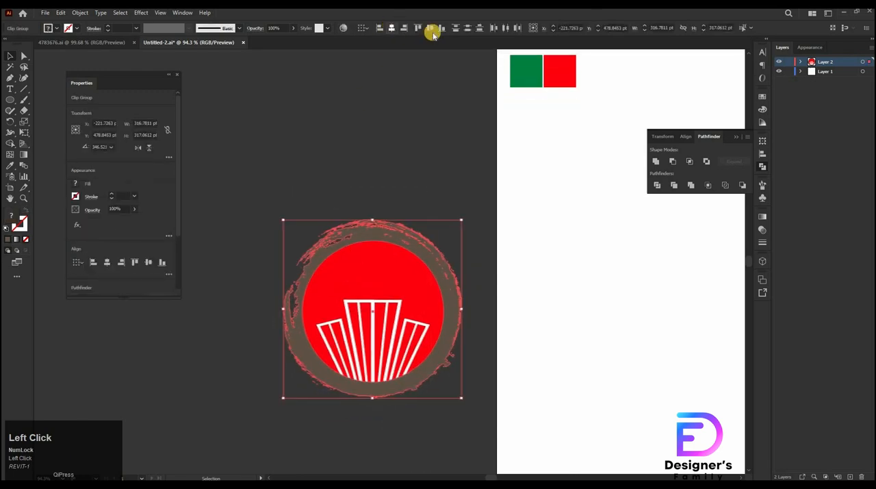
pyautogui.click(431, 29)
pyautogui.click(424, 436)
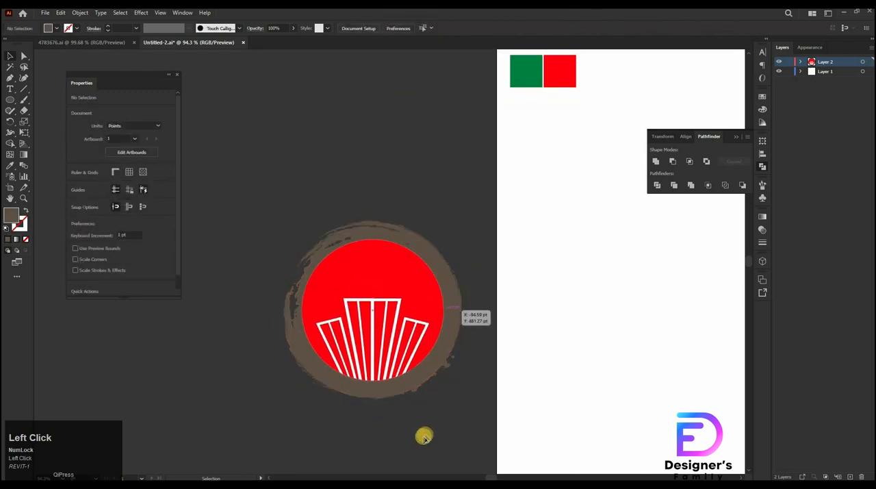
# Fill the brush ring with the green sample colour
pyautogui.click(407, 376)
pyautogui.press('i')
pyautogui.click(526, 72)
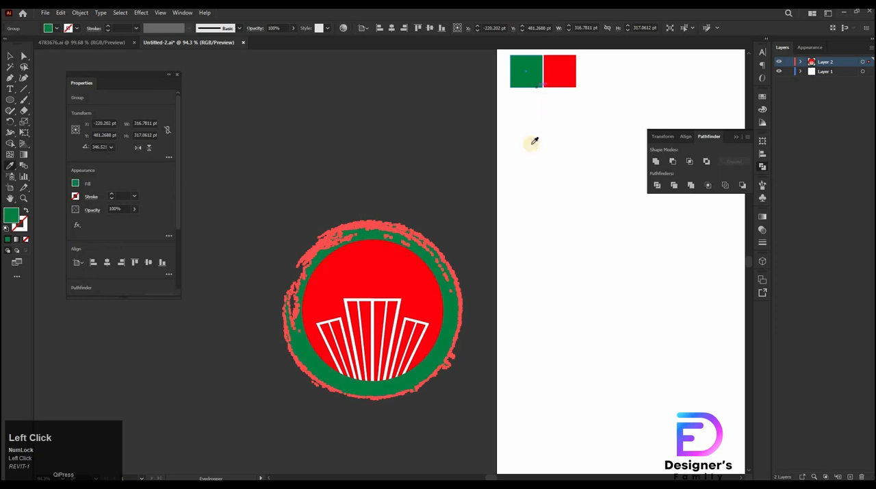
# Rotate the green brush ring slightly around the red circle
pyautogui.press('v')
pyautogui.click(485, 391)
pyautogui.moveTo(440, 363); pyautogui.dragTo(483, 313)
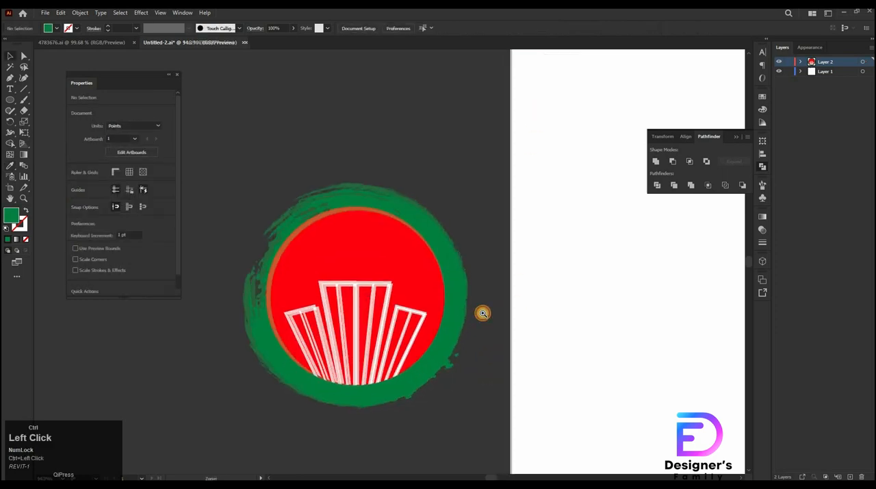
pyautogui.moveTo(414, 332); pyautogui.dragTo(421, 356)
pyautogui.click(458, 250)
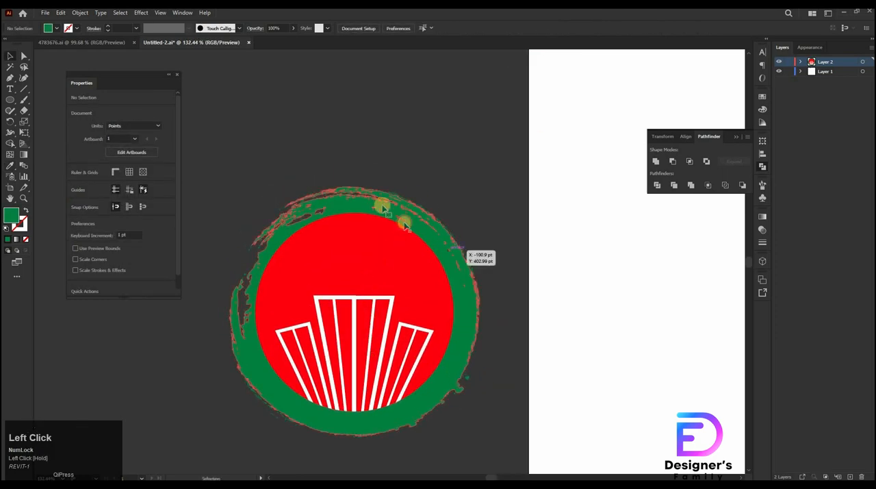
pyautogui.moveTo(263, 159); pyautogui.dragTo(263, 151)
pyautogui.moveTo(263, 146); pyautogui.dragTo(422, 147)
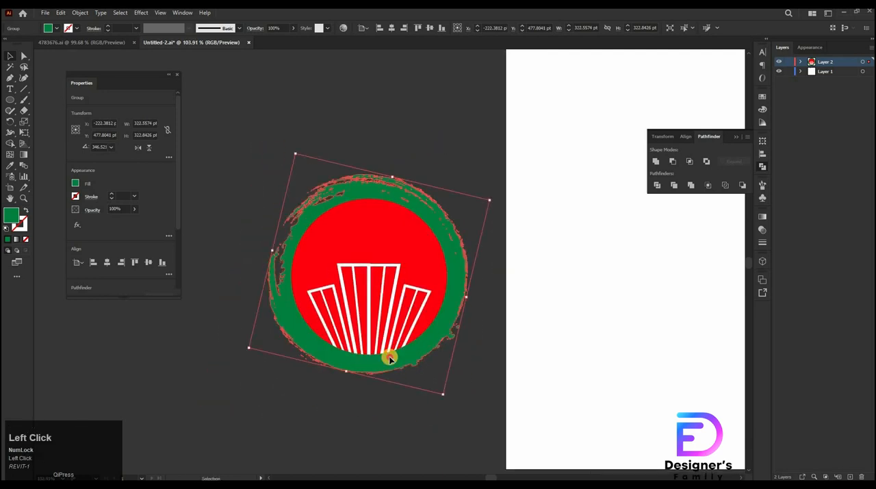
# Select the ring and circle together and align their centers
pyautogui.click(491, 229)
pyautogui.moveTo(492, 264); pyautogui.dragTo(411, 295)
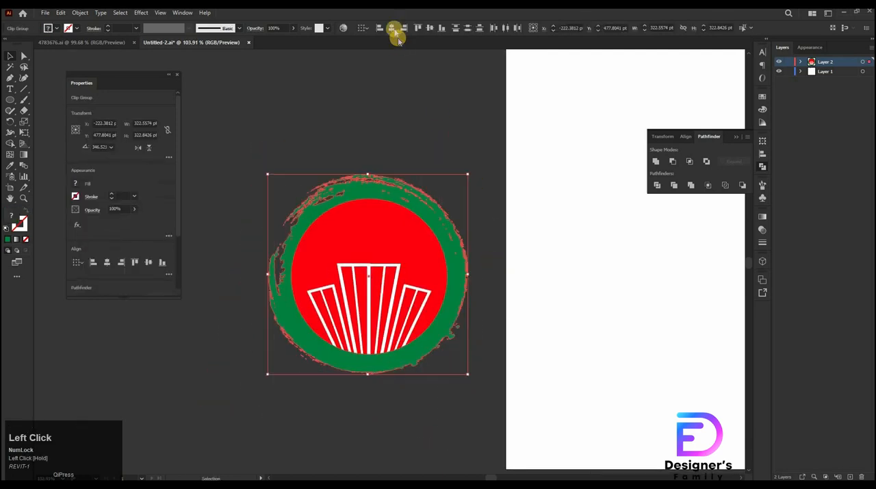
pyautogui.click(439, 31)
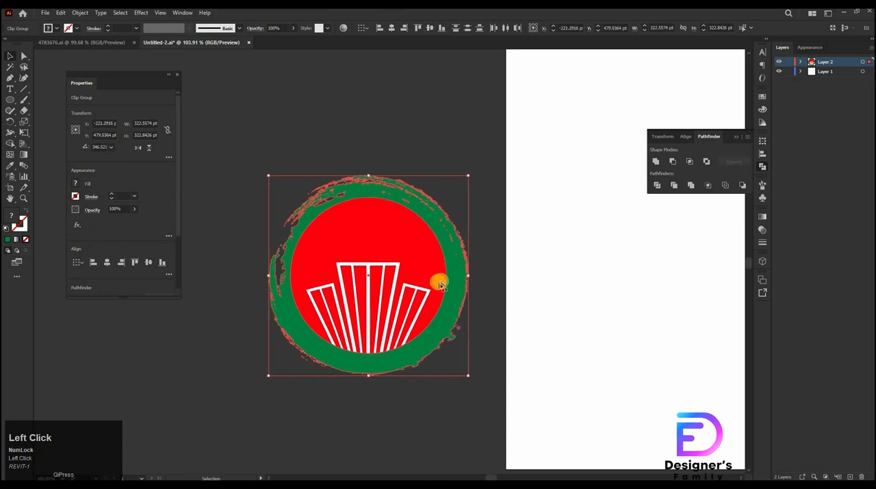
pyautogui.click(488, 267)
pyautogui.moveTo(533, 394); pyautogui.dragTo(389, 282)
pyautogui.moveTo(424, 230); pyautogui.dragTo(339, 236)
pyautogui.moveTo(295, 398); pyautogui.dragTo(539, 439)
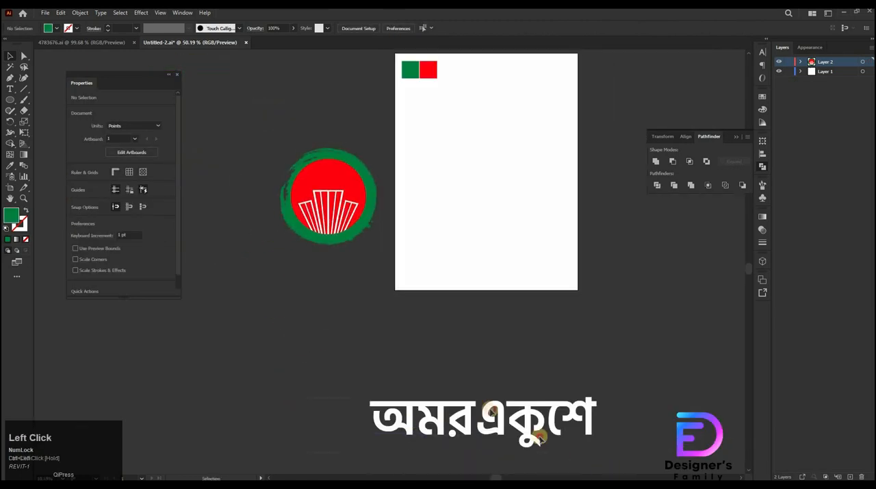
pyautogui.scroll(-1, 491, 411)
pyautogui.click(465, 398)
pyautogui.hotkey('ctrl', 'shift')
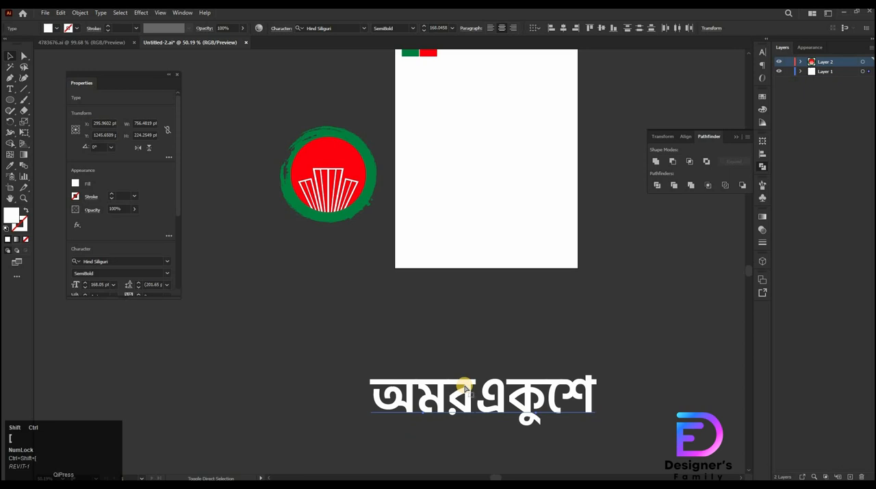
pyautogui.keyDown('ctrl'); pyautogui.click(472, 386); pyautogui.keyUp('ctrl')
pyautogui.moveTo(480, 280); pyautogui.dragTo(412, 343)
pyautogui.moveTo(409, 350); pyautogui.dragTo(495, 386)
pyautogui.click(419, 428)
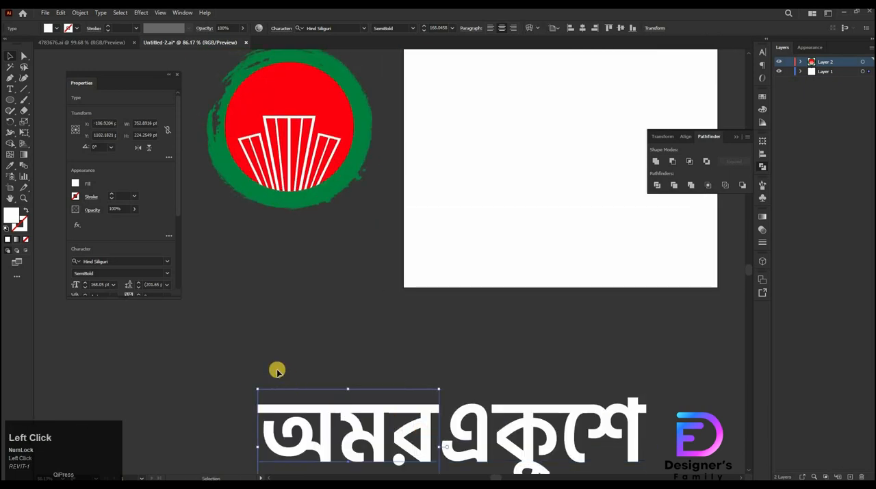
pyautogui.keyDown('shift'); pyautogui.click(489, 448); pyautogui.keyUp('shift')
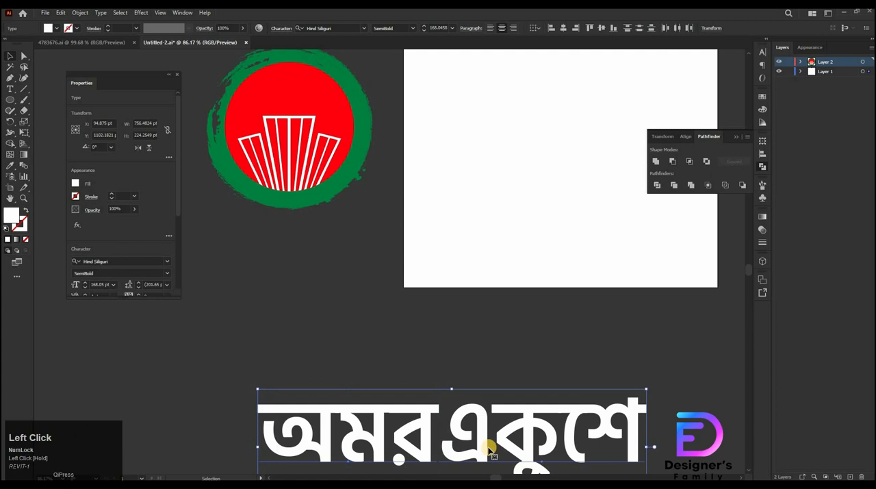
pyautogui.click(347, 126)
pyautogui.press('b')
pyautogui.moveTo(339, 109); pyautogui.dragTo(345, 129)
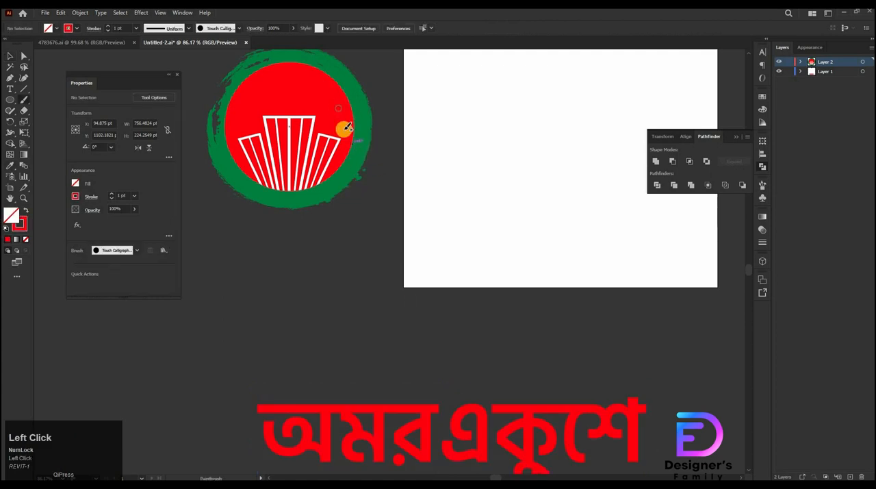
pyautogui.hotkey('ctrl', 'z')
pyautogui.hotkey('ctrl', 'z')
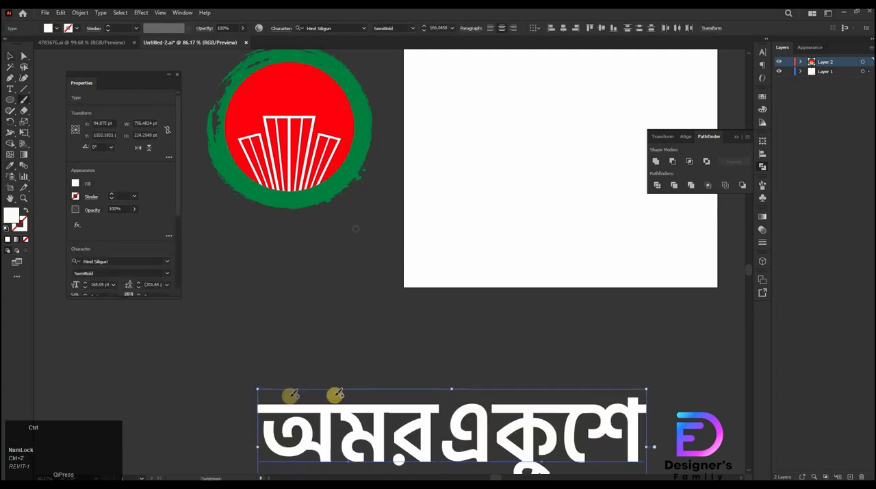
# Move the Bengali text অমরএকুশে slightly up and fill it with the circle's red using the eyedropper
pyautogui.press('v')
pyautogui.moveTo(277, 383); pyautogui.dragTo(574, 416)
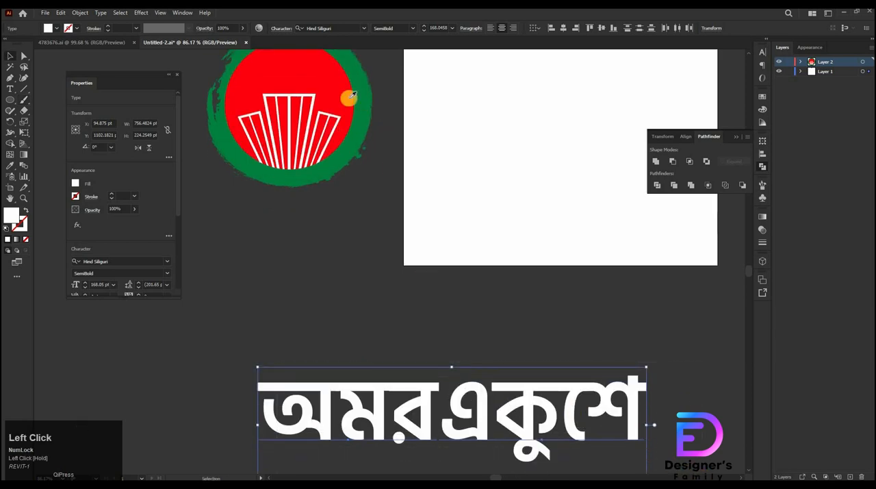
pyautogui.click(348, 135)
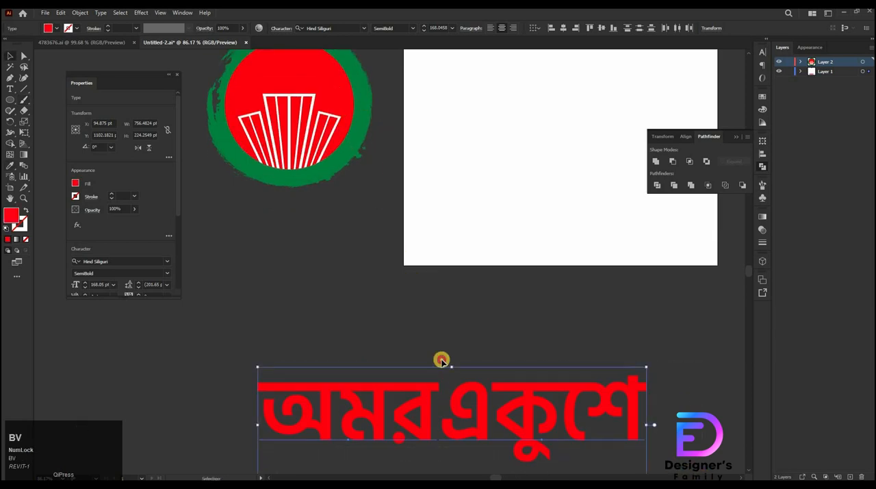
# Shift the red Bengali text to the left, closer to the logo
pyautogui.moveTo(441, 361); pyautogui.dragTo(525, 196)
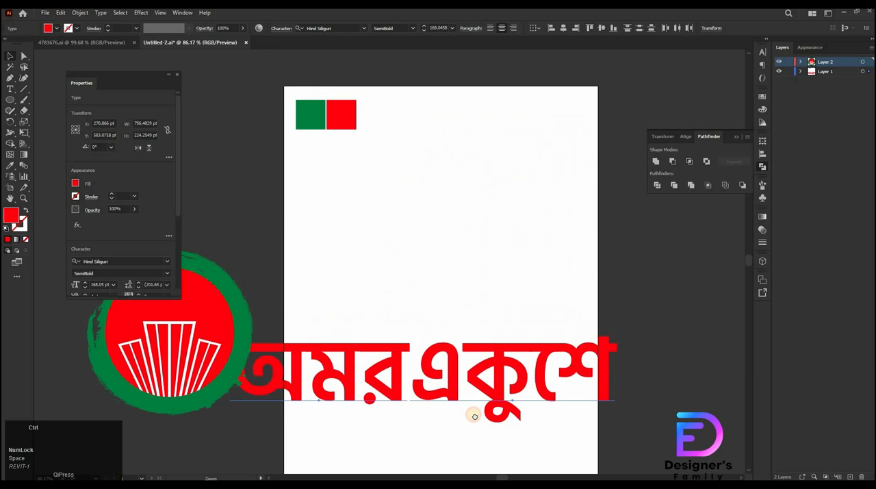
pyautogui.moveTo(470, 415); pyautogui.dragTo(527, 389)
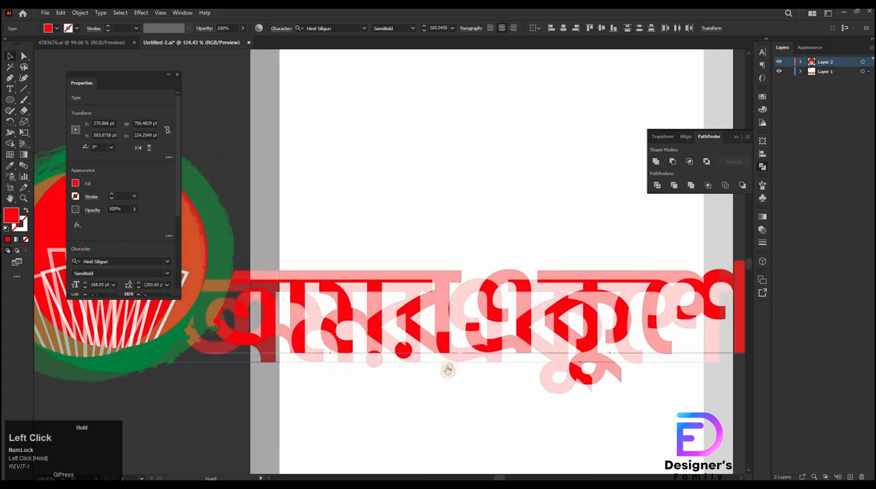
pyautogui.click(450, 366)
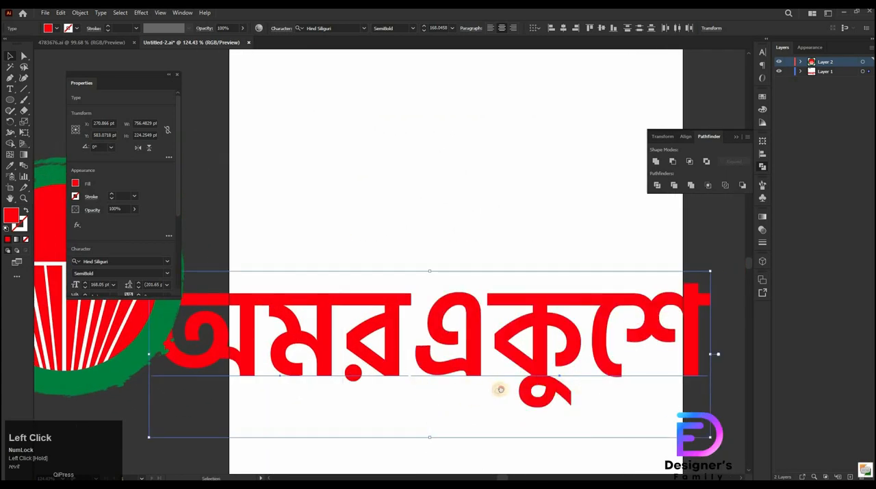
pyautogui.moveTo(500, 390); pyautogui.dragTo(447, 398)
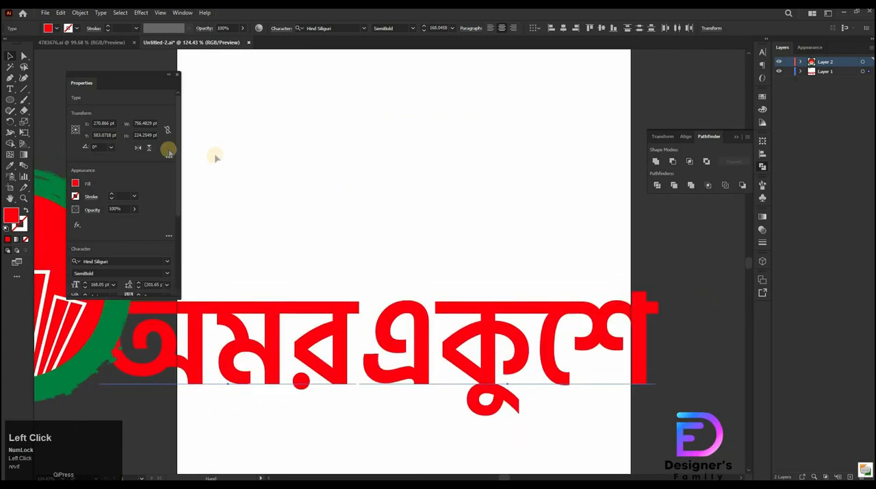
# Convert the red Bengali text to outlines
pyautogui.click(167, 73)
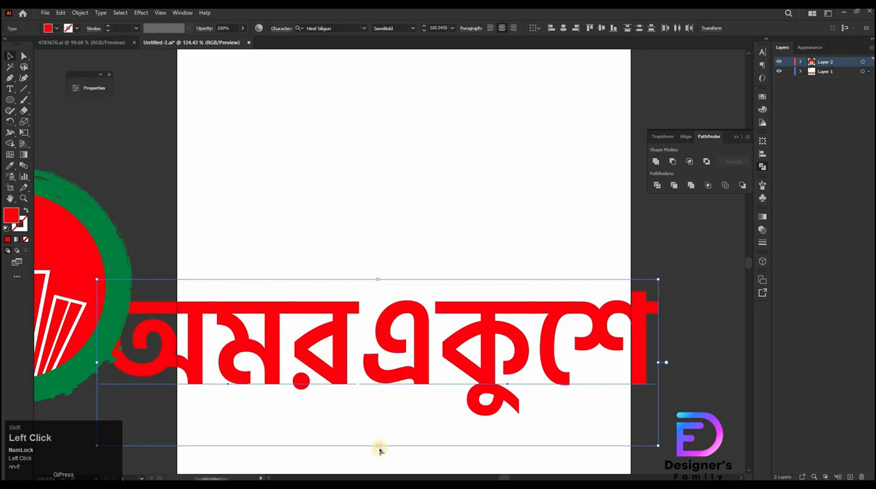
pyautogui.moveTo(383, 426); pyautogui.dragTo(405, 337)
pyautogui.scroll(3, 411, 315)
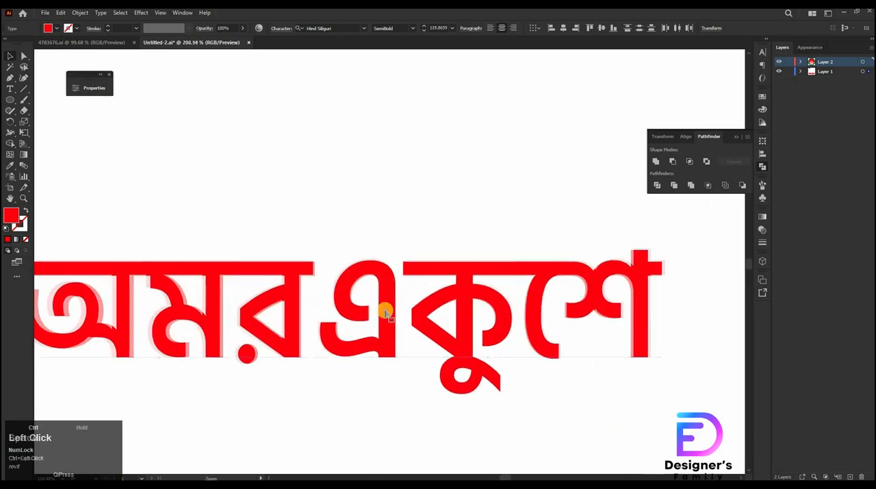
pyautogui.rightClick(399, 342)
pyautogui.click(419, 183)
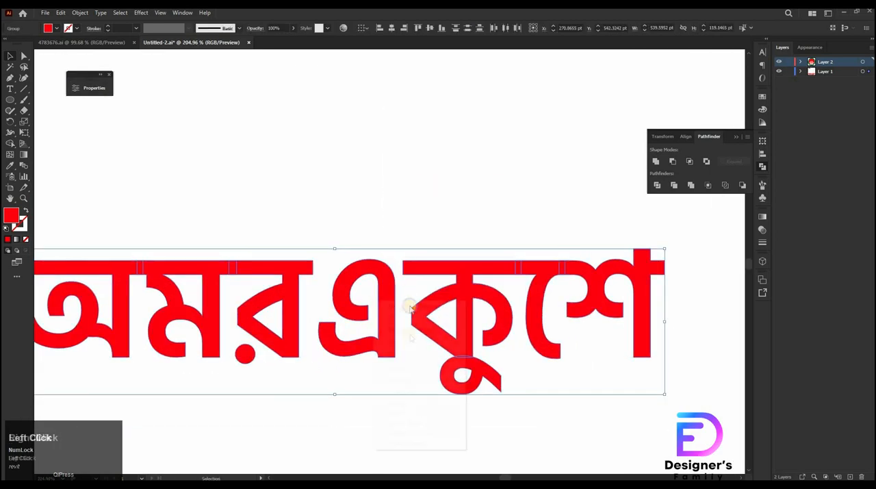
# Ungroup the outlined letters and rotate the detached ু vowel mark beneath the text
pyautogui.rightClick(375, 301)
pyautogui.click(400, 379)
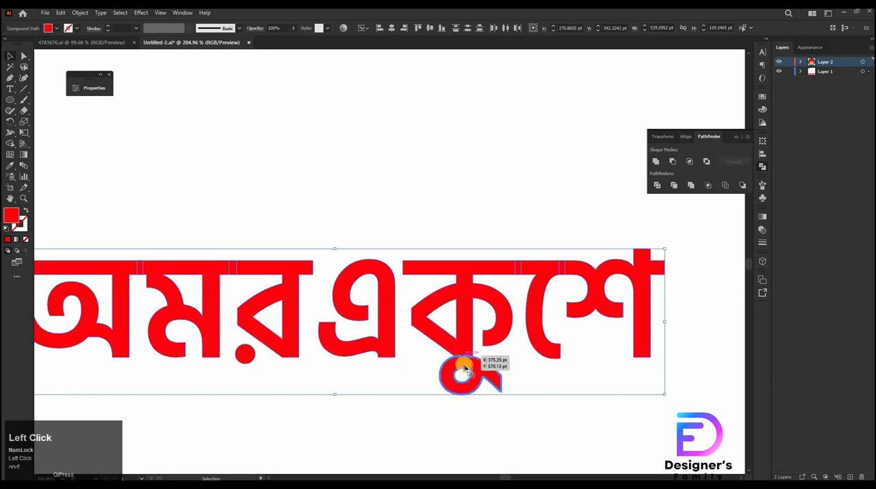
pyautogui.click(468, 391)
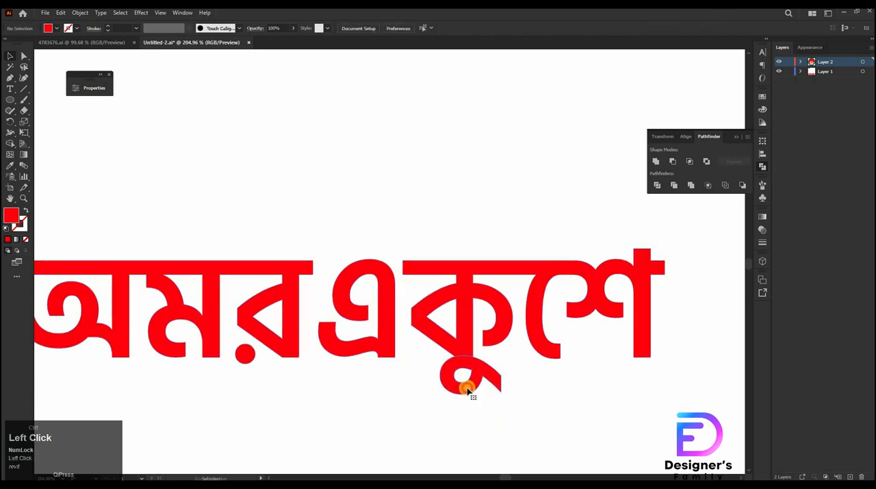
pyautogui.click(468, 391)
pyautogui.moveTo(469, 388); pyautogui.dragTo(478, 447)
pyautogui.press('shift')
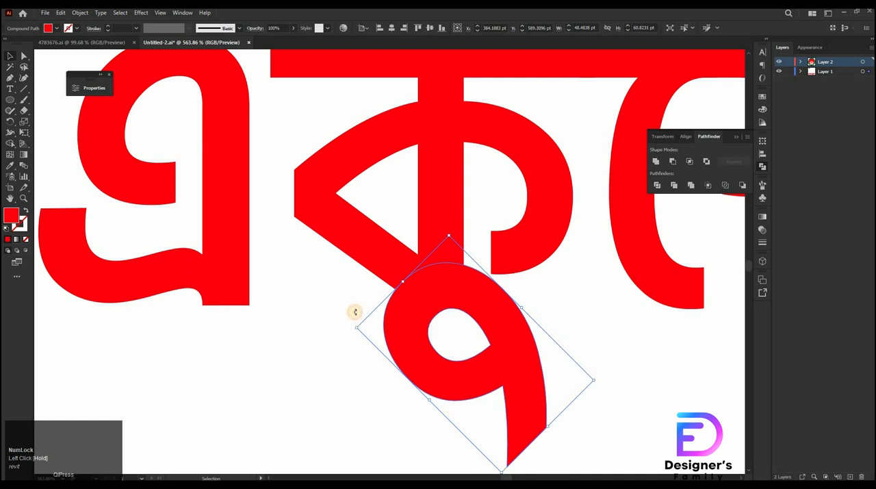
pyautogui.moveTo(355, 312); pyautogui.dragTo(446, 393)
pyautogui.press('space')
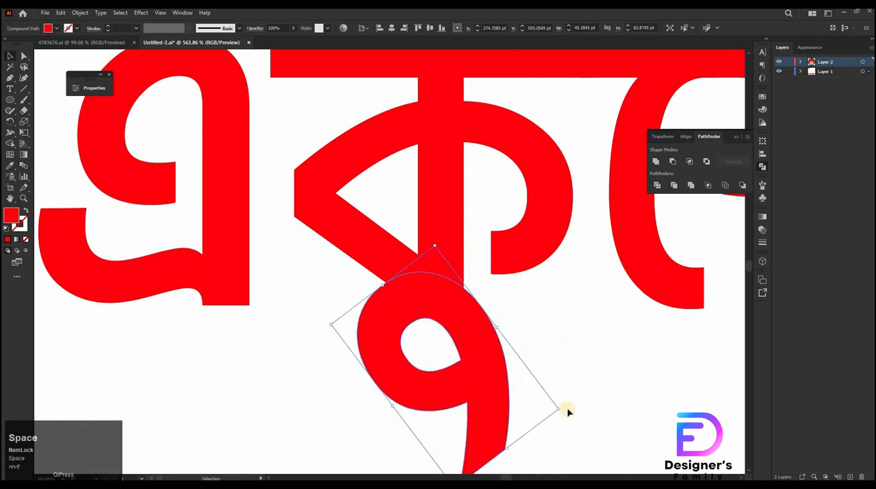
pyautogui.moveTo(563, 408); pyautogui.dragTo(559, 416)
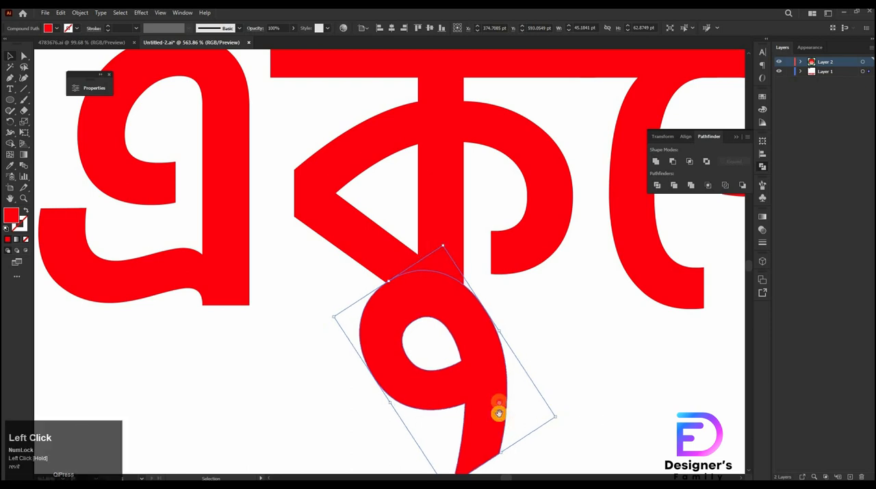
pyautogui.moveTo(498, 413); pyautogui.dragTo(499, 295)
pyautogui.keyDown('ctrl'); pyautogui.click(508, 405); pyautogui.keyUp('ctrl')
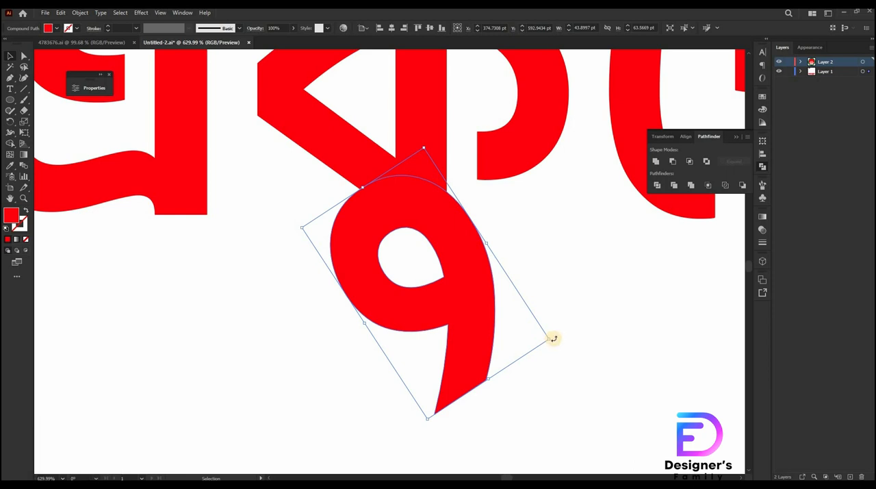
pyautogui.moveTo(546, 350); pyautogui.dragTo(422, 329)
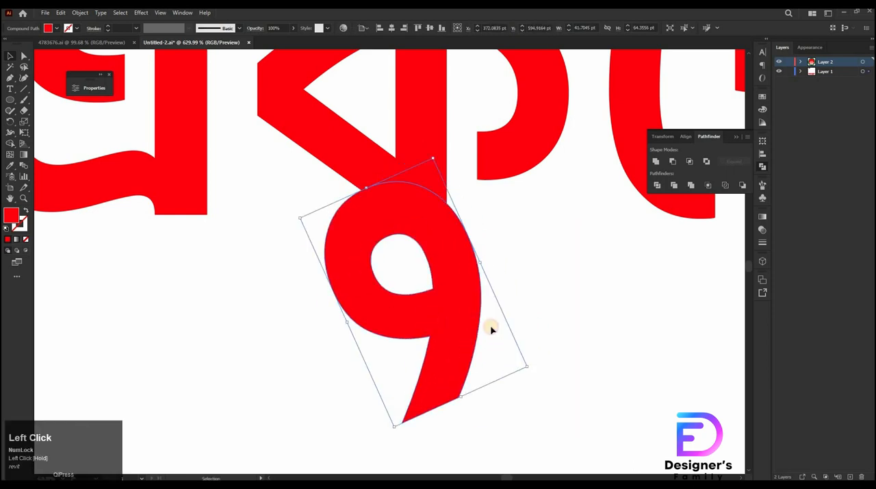
pyautogui.moveTo(461, 368); pyautogui.dragTo(479, 353)
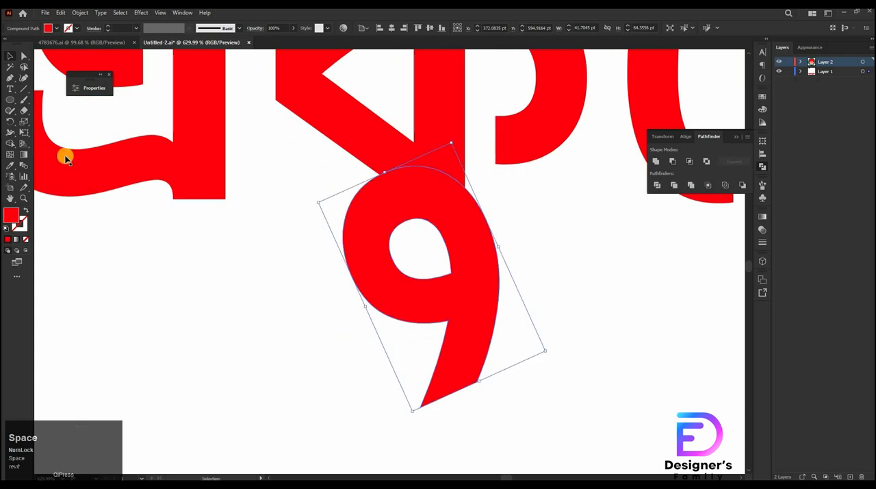
# Try erasing the lower part of the ু vowel mark with the Eraser tool
pyautogui.rightClick(26, 110)
pyautogui.click(58, 111)
pyautogui.moveTo(371, 321)
pyautogui.mouseDown()
pyautogui.moveTo(508, 338)
pyautogui.moveTo(573, 340)
pyautogui.mouseUp()
pyautogui.moveTo(386, 377); pyautogui.dragTo(571, 392)
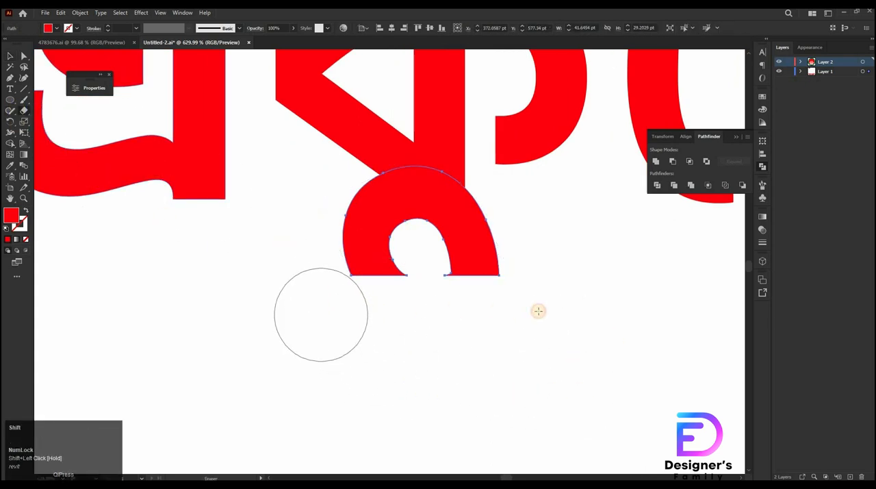
pyautogui.moveTo(321, 315); pyautogui.dragTo(551, 311)
pyautogui.hotkey('ctrl', 'z')
pyautogui.hotkey('ctrl', 'z')
pyautogui.hotkey('ctrl', 'z')
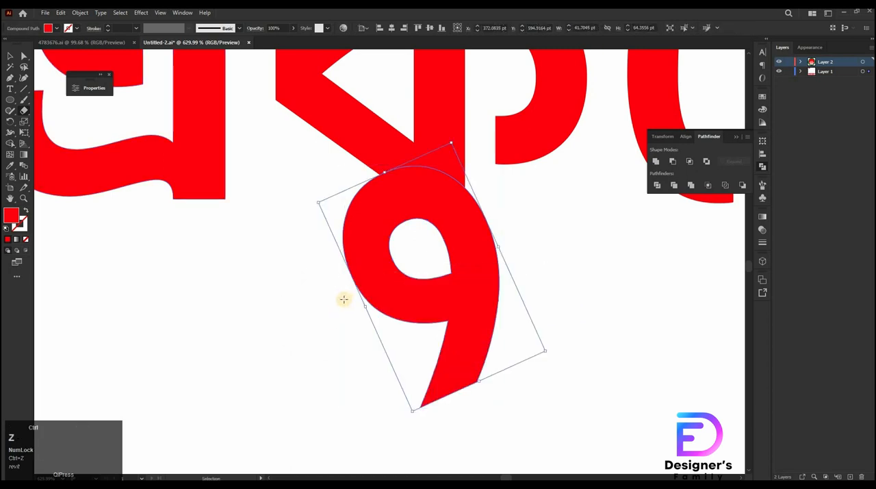
pyautogui.moveTo(345, 299); pyautogui.dragTo(622, 303)
pyautogui.hotkey('ctrl', 'z')
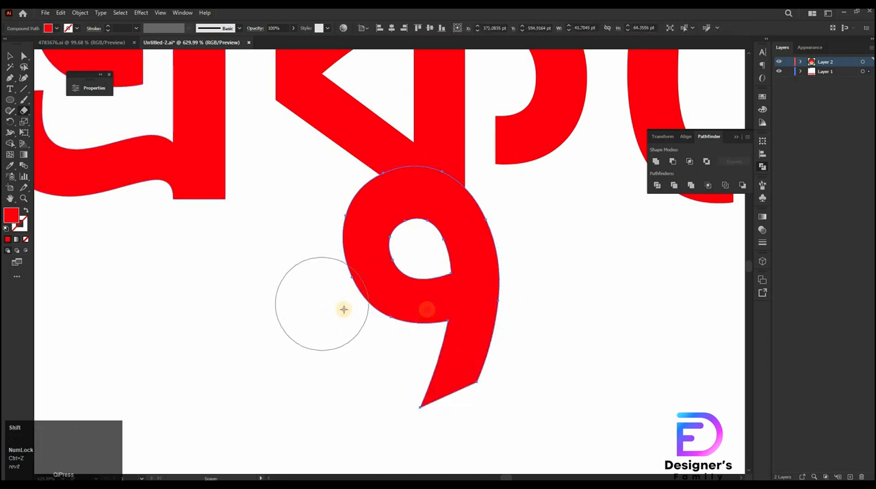
pyautogui.moveTo(343, 308); pyautogui.dragTo(618, 314)
pyautogui.hotkey('ctrl', 'z')
pyautogui.moveTo(367, 309); pyautogui.dragTo(632, 309)
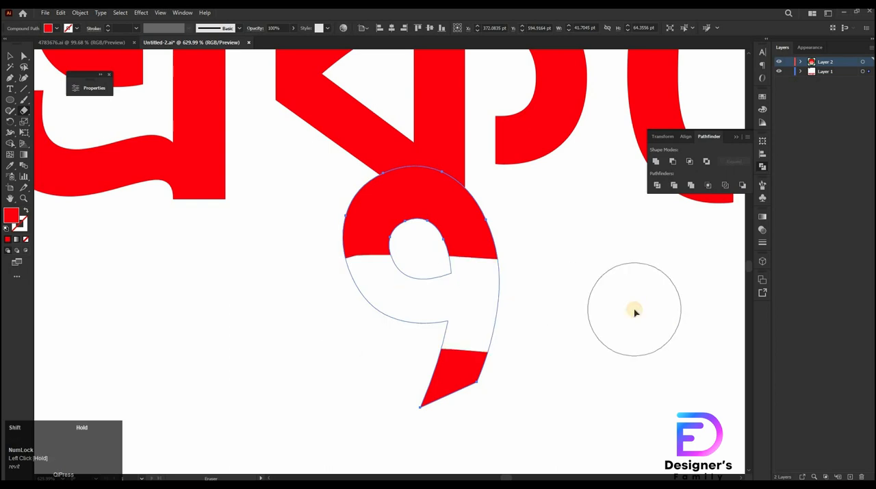
pyautogui.hotkey('ctrl', 'z')
pyautogui.moveTo(368, 304); pyautogui.dragTo(575, 300)
pyautogui.hotkey('ctrl', 'z')
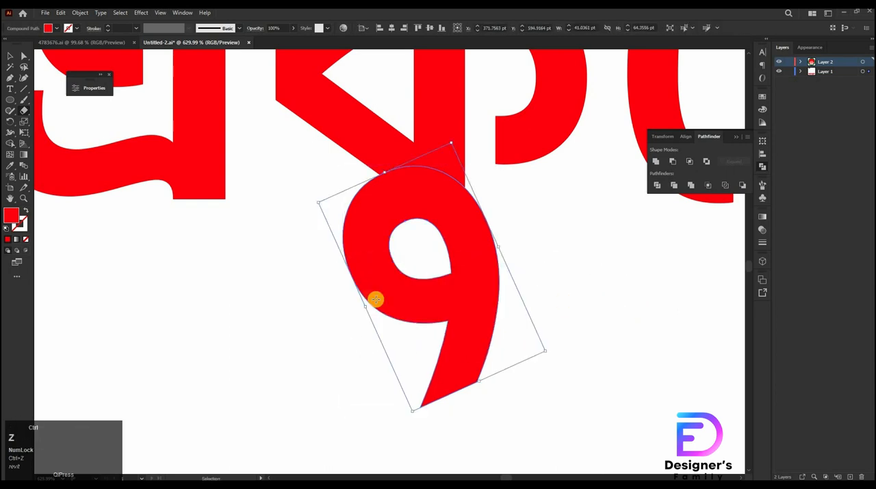
pyautogui.moveTo(361, 299); pyautogui.dragTo(546, 307)
pyautogui.hotkey('ctrl', 'z')
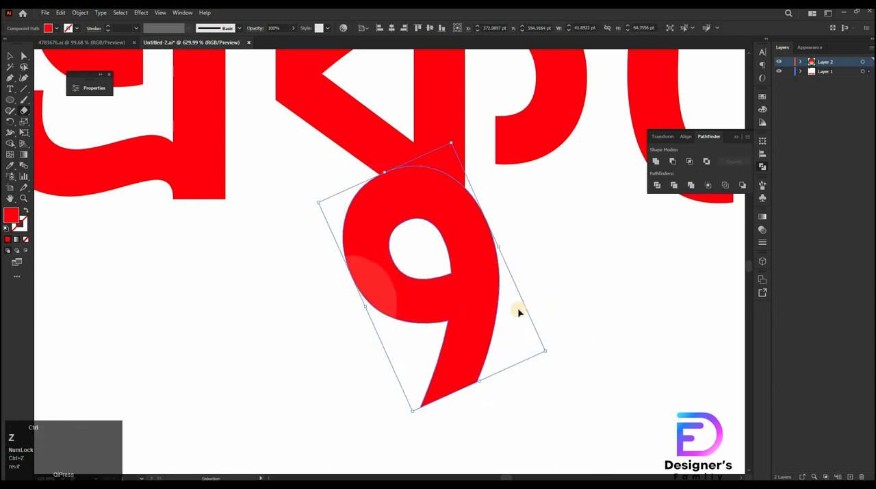
# Erase the lower half of the ু vowel mark with the Eraser, leaving only its upper arc
pyautogui.moveTo(389, 305); pyautogui.dragTo(505, 305)
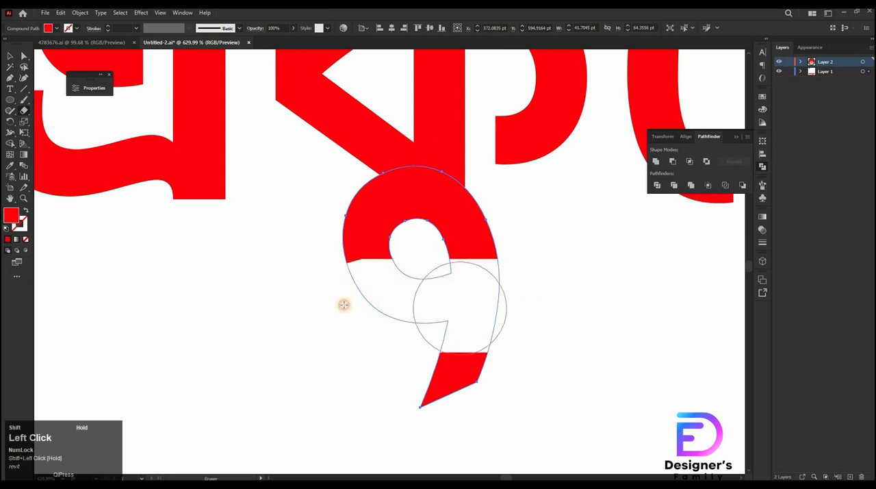
pyautogui.moveTo(368, 338); pyautogui.dragTo(599, 393)
pyautogui.moveTo(346, 409); pyautogui.dragTo(610, 400)
# Nudge the bottom anchor points of the remaining arc slightly downward
pyautogui.press('a')
pyautogui.moveTo(547, 277); pyautogui.dragTo(438, 255)
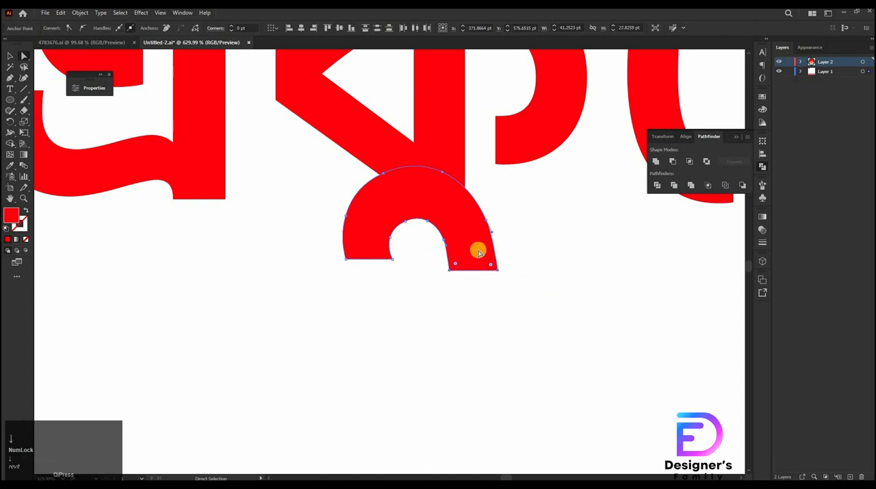
pyautogui.press('Down')
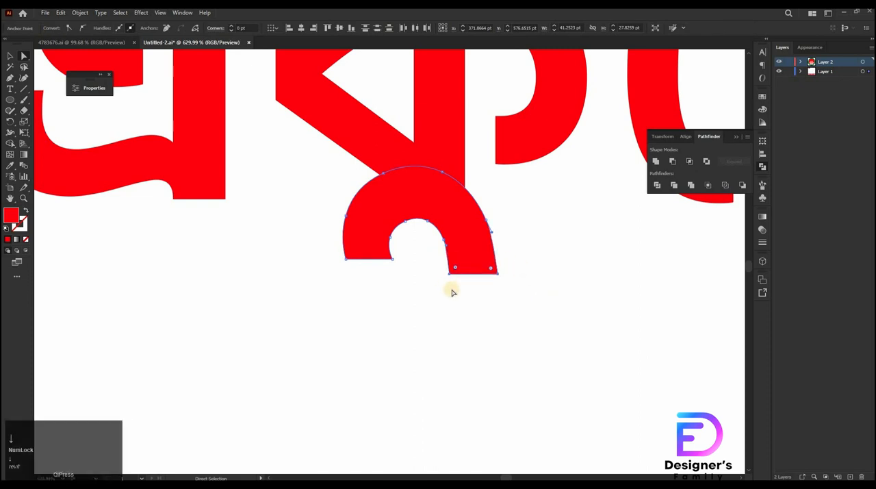
# Select all the outlined Bengali letters and group them
pyautogui.press('v')
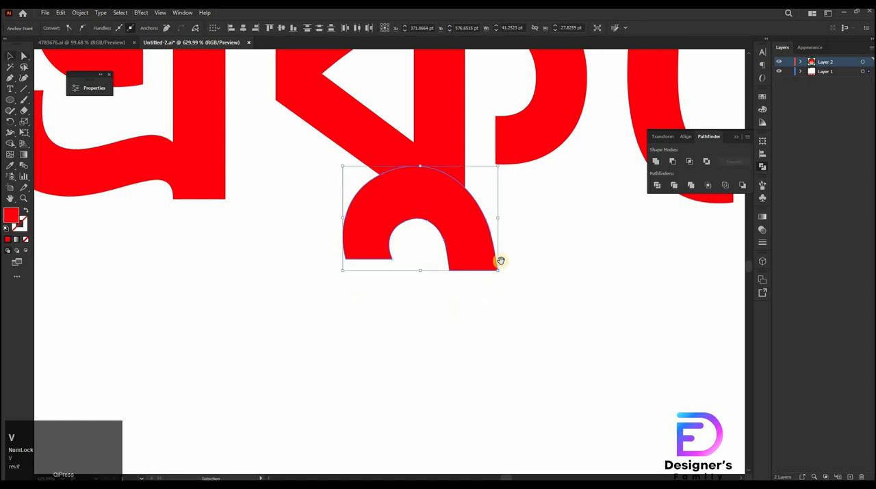
pyautogui.moveTo(460, 270); pyautogui.dragTo(540, 397)
pyautogui.moveTo(474, 330); pyautogui.dragTo(328, 229)
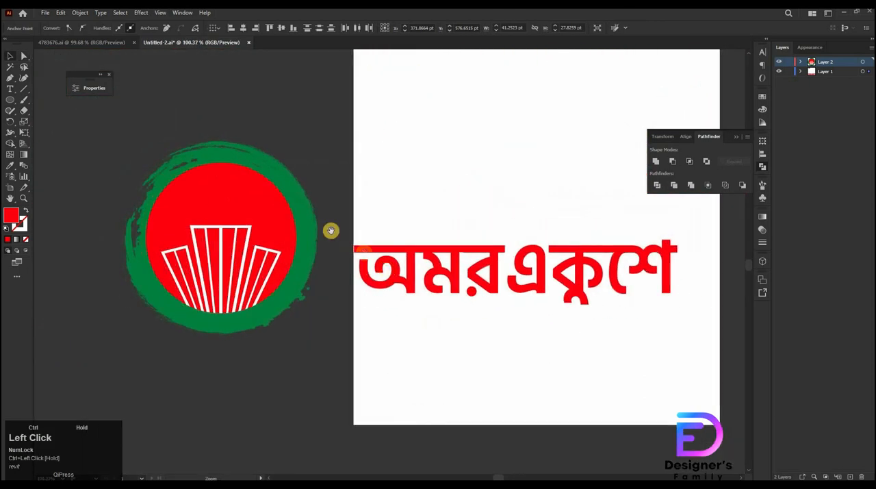
pyautogui.click(572, 291)
pyautogui.rightClick(572, 291)
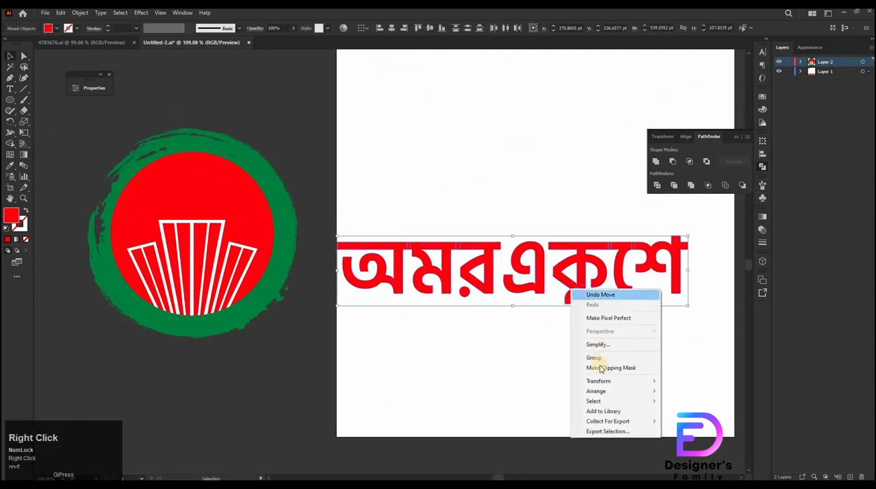
pyautogui.click(607, 363)
pyautogui.click(280, 358)
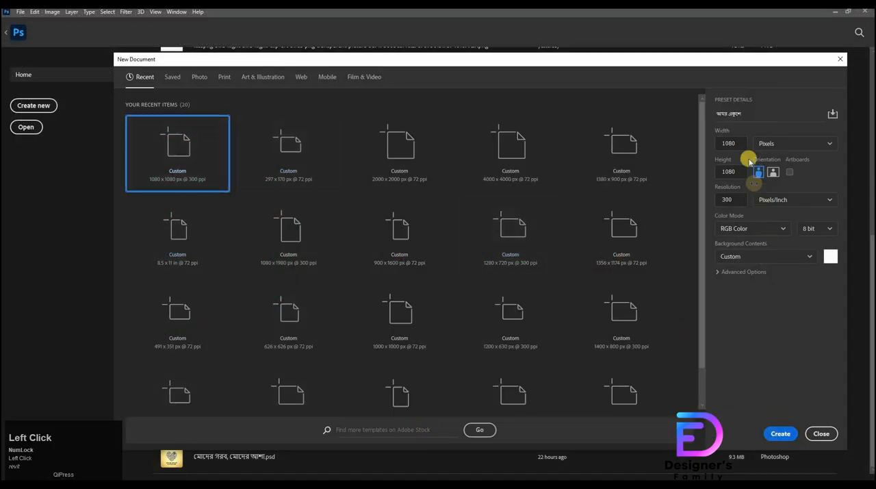
# Create a new 1080 × 1080 px, 300 ppi RGB document
pyautogui.click(712, 153)
pyautogui.click(781, 436)
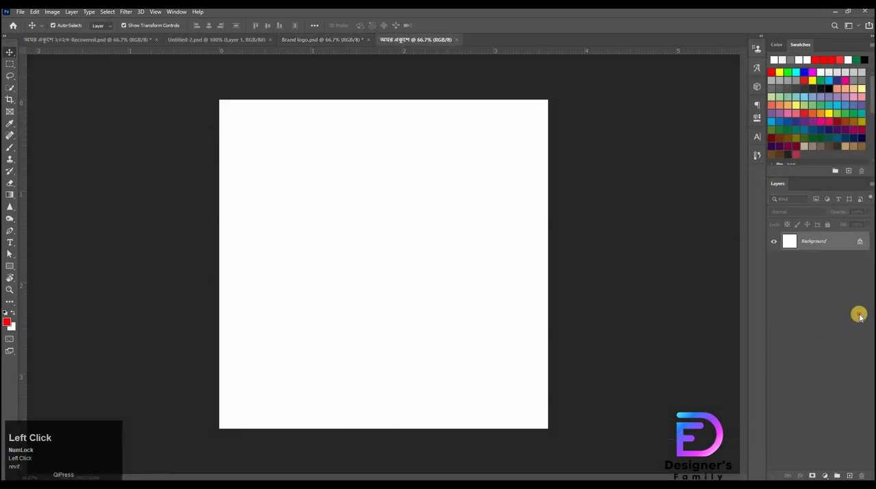
# Unlock the background layer and give it a radial Gradient Overlay with a warm near-white color stop
pyautogui.click(861, 243)
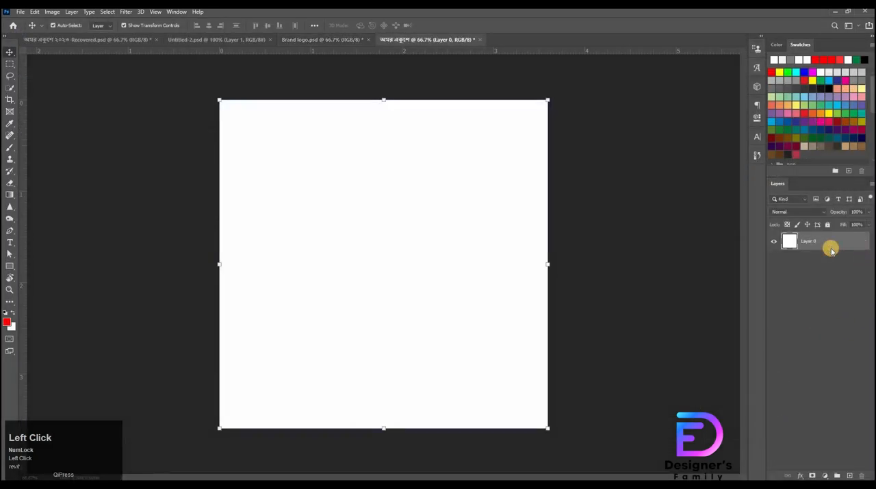
pyautogui.doubleClick(830, 250)
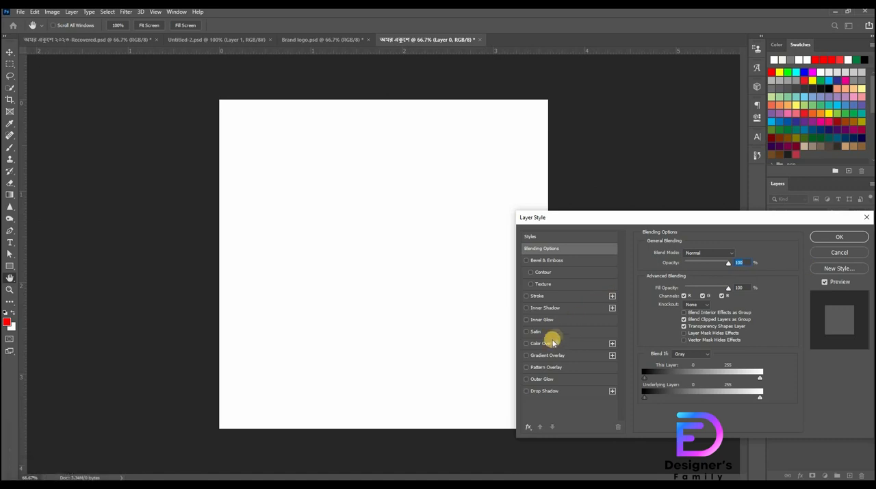
pyautogui.click(593, 354)
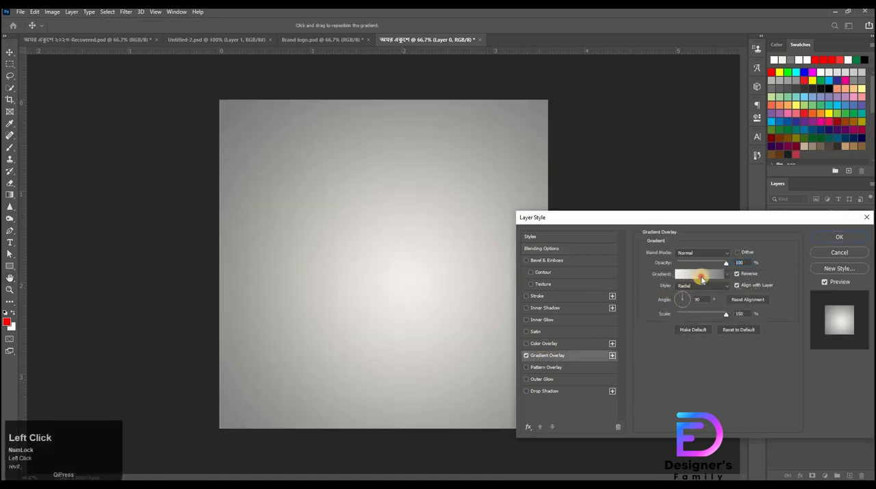
pyautogui.click(702, 277)
pyautogui.click(611, 402)
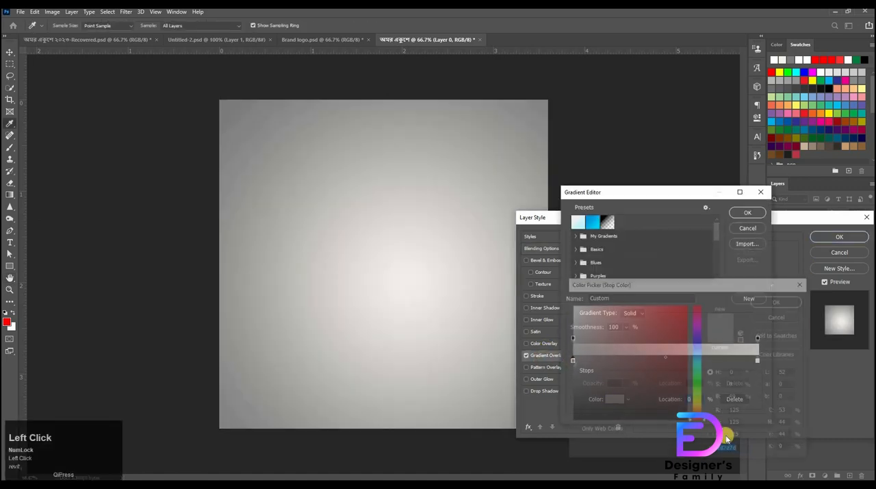
pyautogui.press('Return')
pyautogui.click(757, 361)
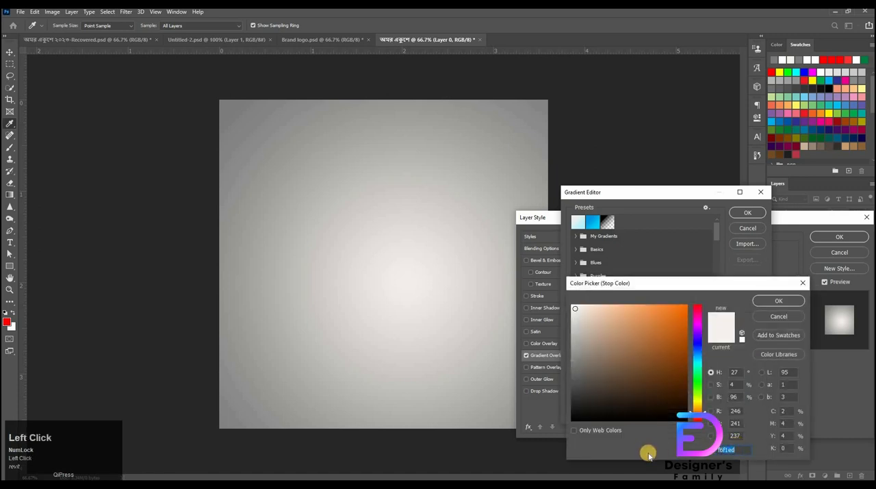
pyautogui.press('Return')
pyautogui.press('Return')
pyautogui.press('Return')
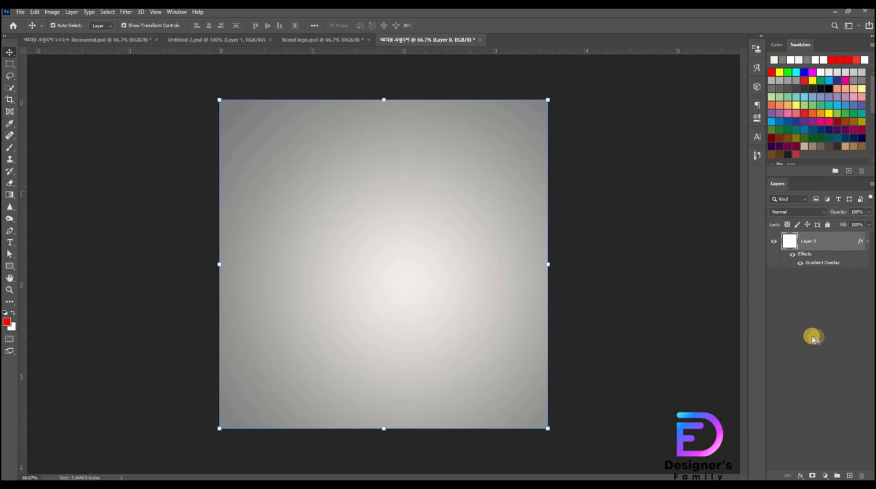
# Create a 60 × 60 px red rectangle on the canvas with the Rectangle tool
pyautogui.press('u')
pyautogui.click(432, 150)
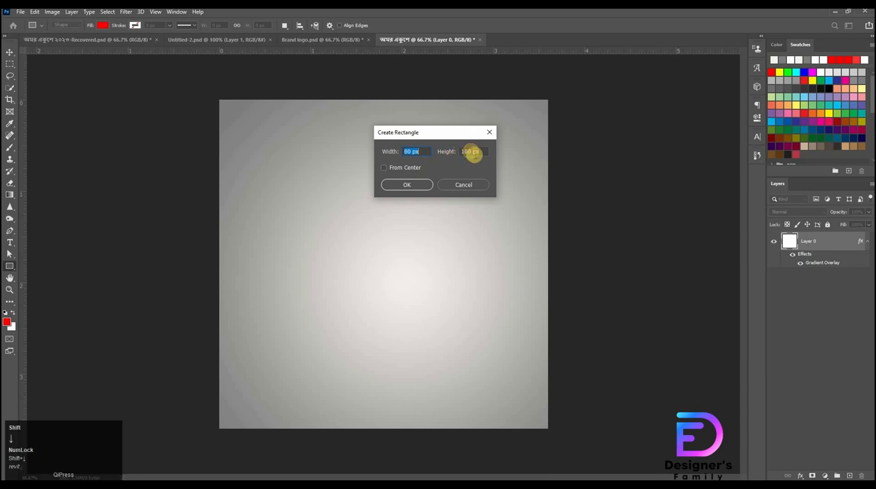
pyautogui.click(451, 153)
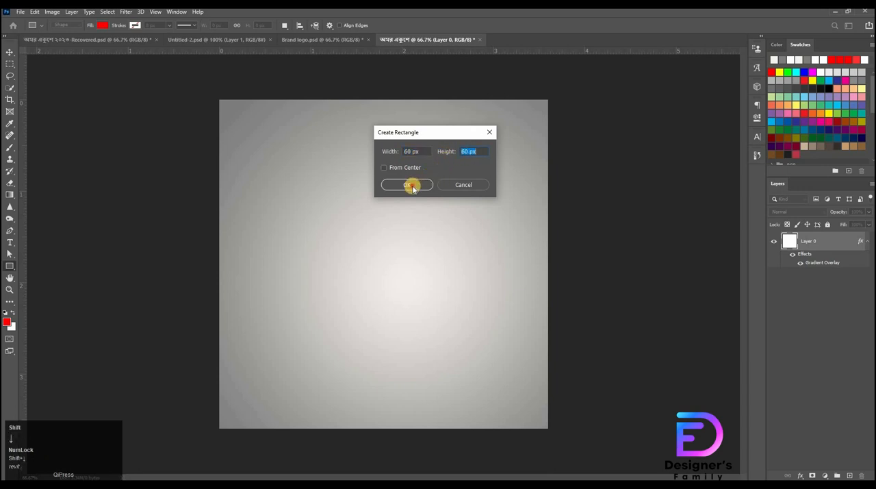
pyautogui.click(412, 189)
# Align the square to the canvas's top-left corner and pull vertical and horizontal guides along its inner edges
pyautogui.press('v')
pyautogui.moveTo(175, 181); pyautogui.dragTo(404, 303)
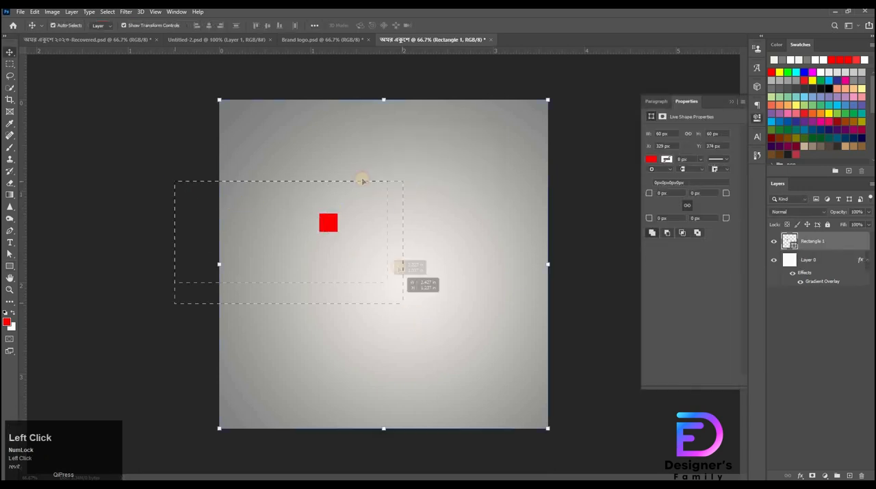
pyautogui.moveTo(361, 180); pyautogui.dragTo(362, 180)
pyautogui.click(200, 25)
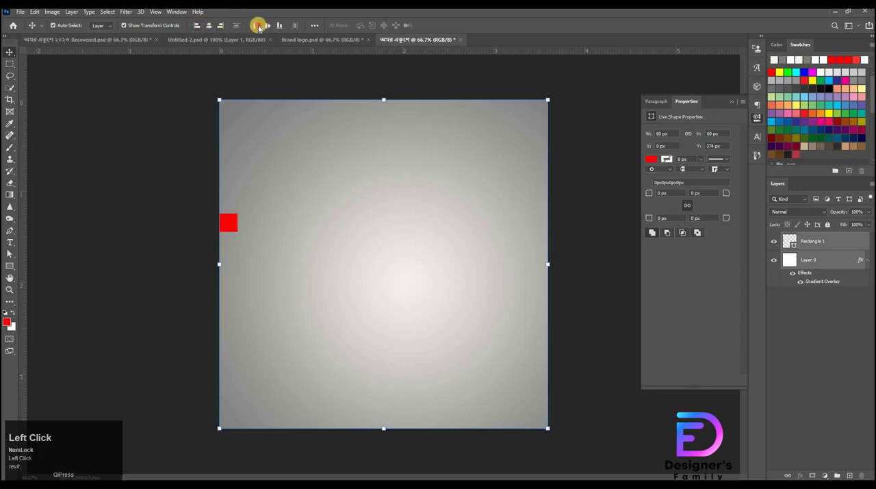
pyautogui.click(258, 26)
pyautogui.moveTo(65, 168); pyautogui.dragTo(237, 164)
pyautogui.moveTo(287, 50); pyautogui.dragTo(237, 117)
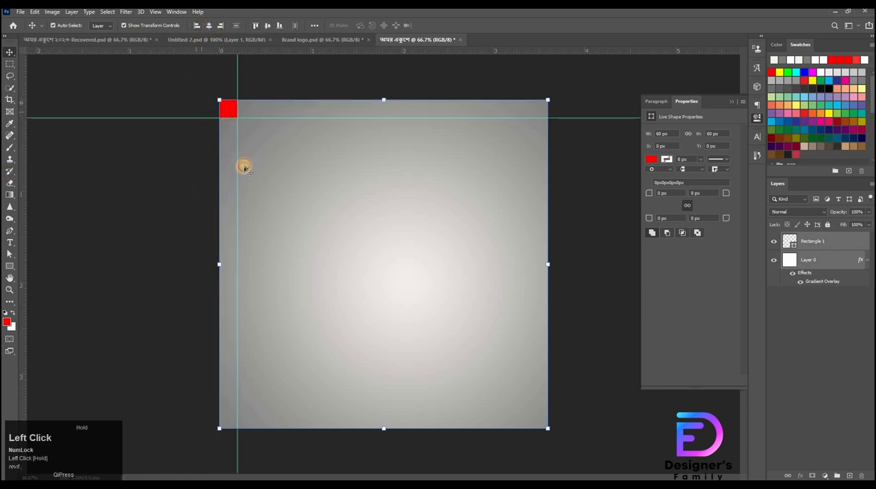
# Align the square to the bottom-right corner and add vertical and horizontal guides along its inner edges
pyautogui.click(279, 26)
pyautogui.click(221, 27)
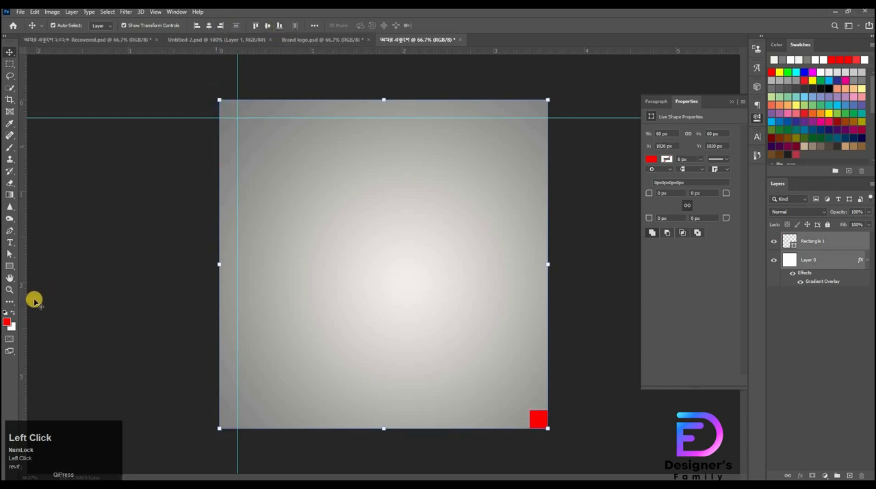
pyautogui.moveTo(95, 283); pyautogui.dragTo(530, 291)
pyautogui.moveTo(596, 51); pyautogui.dragTo(583, 411)
# Delete the helper square's layer
pyautogui.click(835, 248)
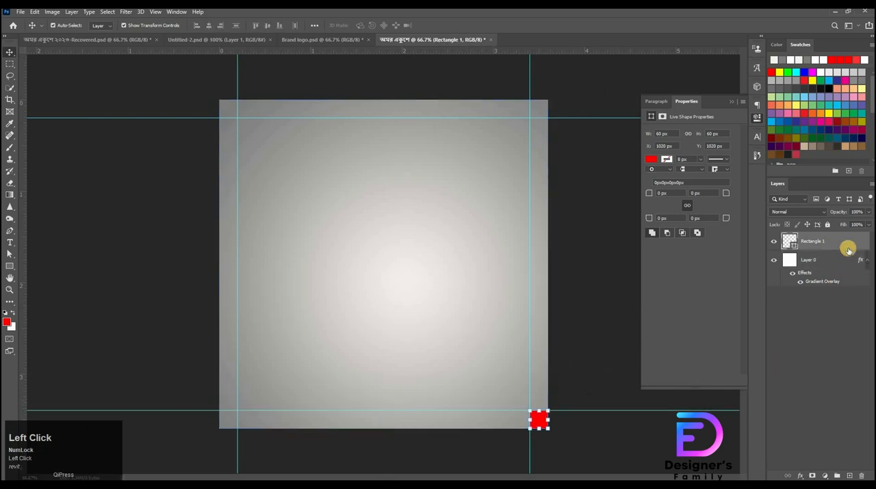
pyautogui.press('Delete')
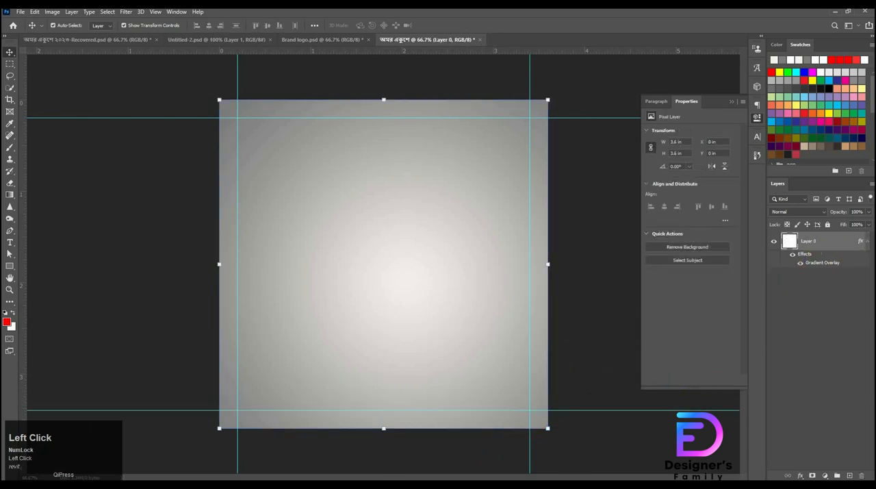
# Place the crumpled white paperboard and flying birds images from the Downloads folder into the document
pyautogui.click(391, 484)
pyautogui.click(270, 128)
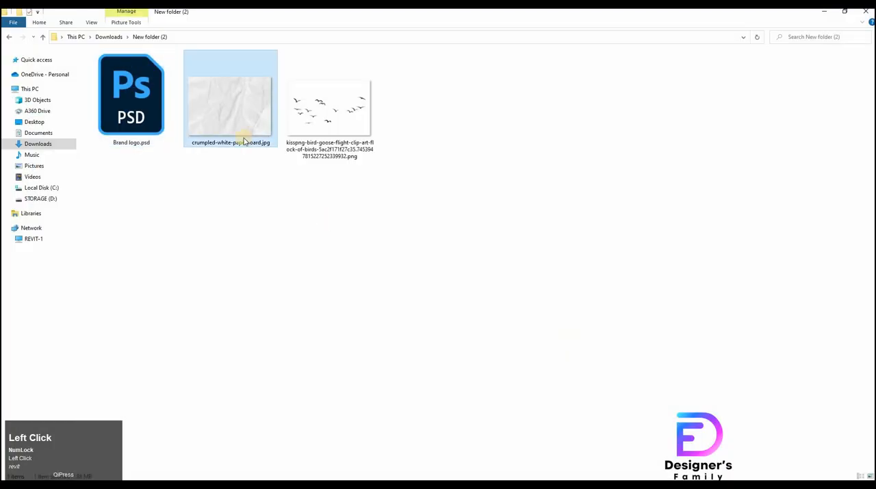
pyautogui.keyDown('ctrl'); pyautogui.click(326, 126); pyautogui.keyUp('ctrl')
pyautogui.moveTo(327, 127); pyautogui.dragTo(397, 270)
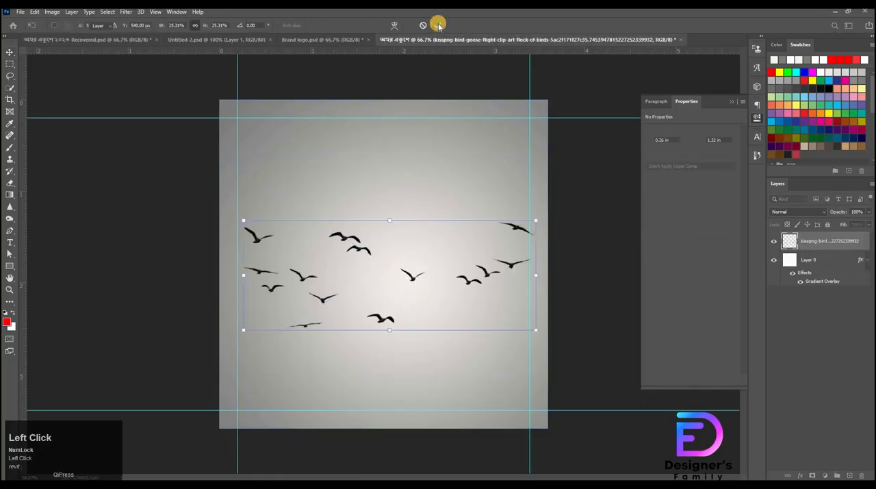
pyautogui.click(438, 24)
# Move the birds layer above the paper layer and hide it
pyautogui.click(816, 275)
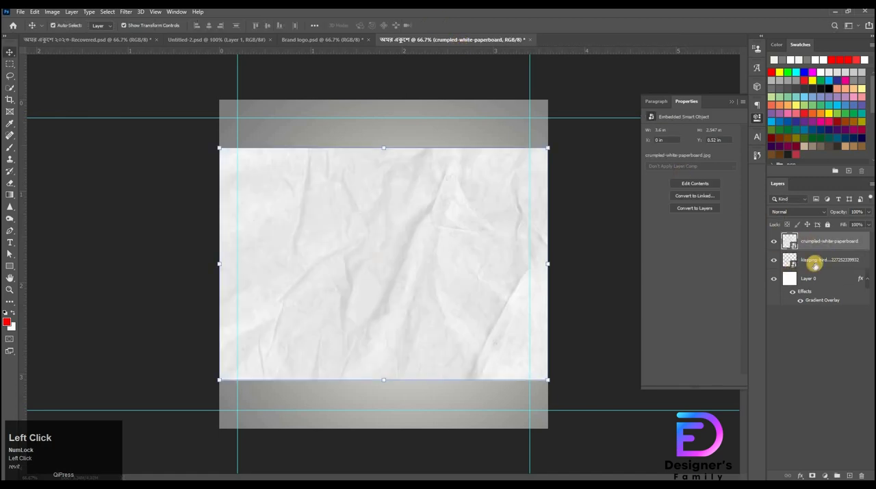
pyautogui.moveTo(815, 265); pyautogui.dragTo(776, 243)
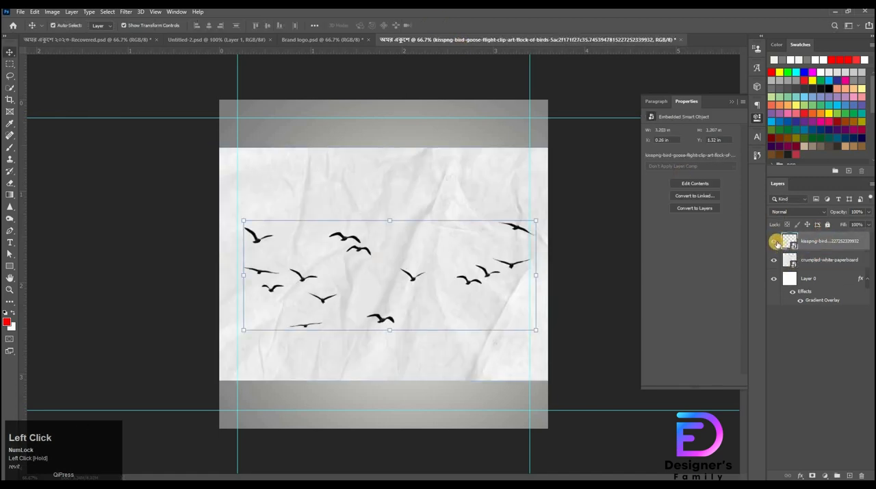
pyautogui.click(776, 242)
# Stretch the crumpled paper vertically so it fills the full canvas height
pyautogui.click(388, 163)
pyautogui.moveTo(381, 148); pyautogui.dragTo(383, 99)
pyautogui.moveTo(382, 382); pyautogui.dragTo(393, 428)
pyautogui.click(815, 389)
# Set the crumpled paper layer's blend mode to Lighter Color
pyautogui.click(819, 264)
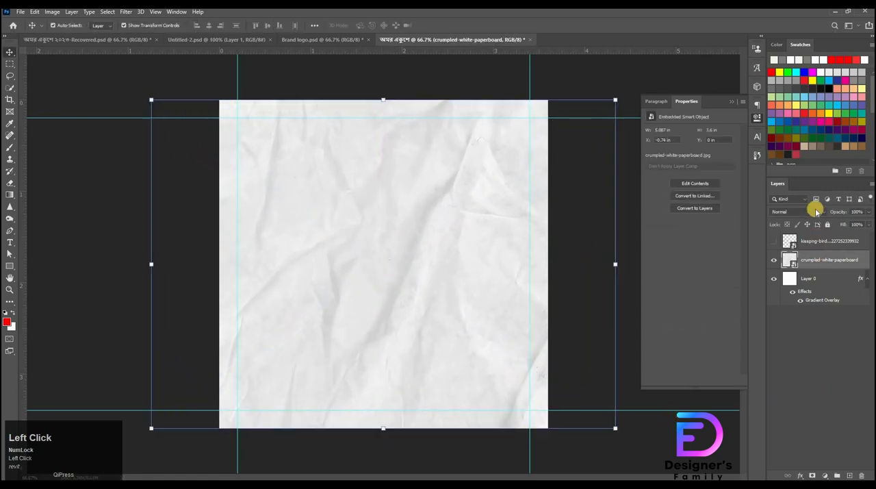
pyautogui.click(808, 212)
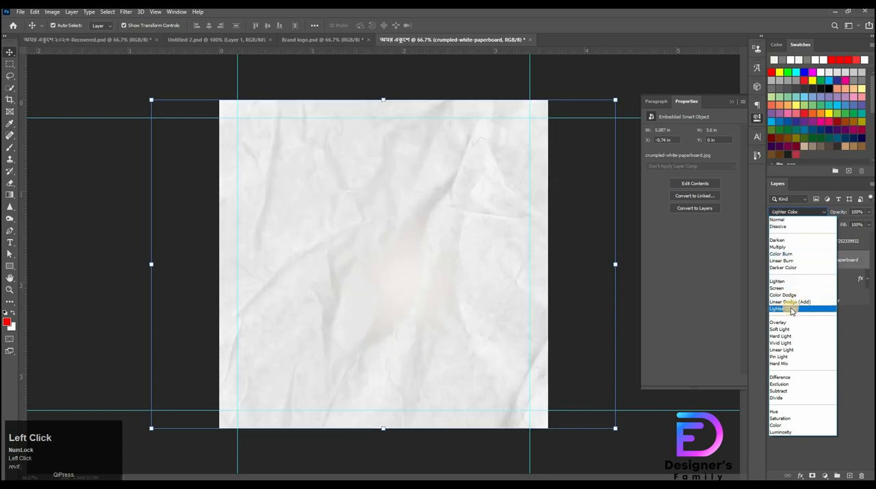
pyautogui.click(786, 309)
pyautogui.click(808, 322)
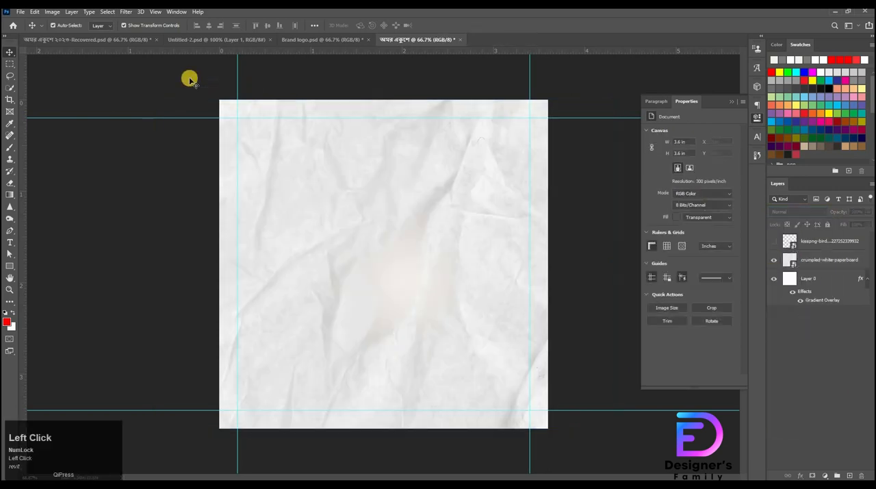
# Bring the black-and-white protest banner photo into the document and scale it to cover the canvas
pyautogui.click(182, 44)
pyautogui.moveTo(410, 306); pyautogui.dragTo(375, 169)
pyautogui.moveTo(384, 288); pyautogui.dragTo(383, 428)
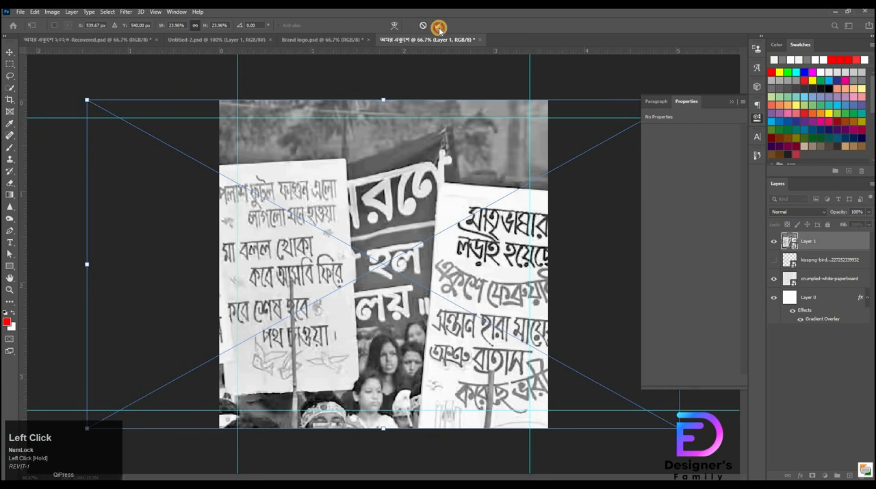
pyautogui.click(439, 27)
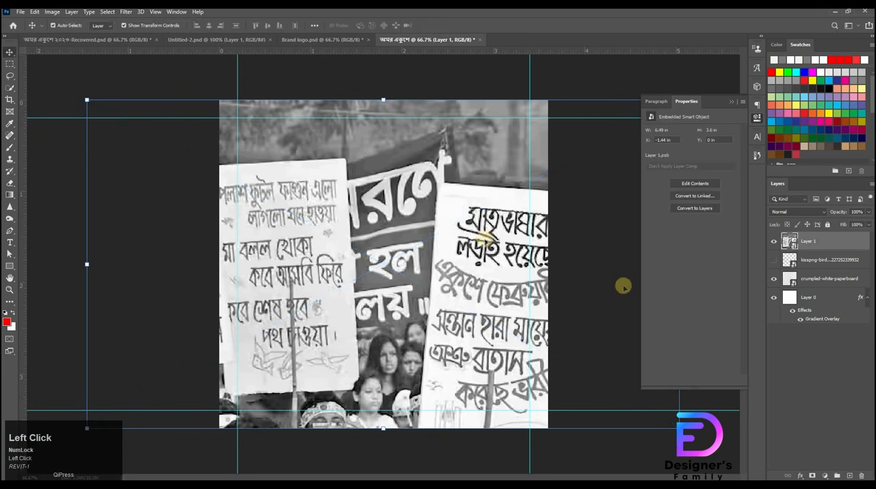
# Set the protest photo layer's blend mode to Overlay at 40% opacity
pyautogui.click(819, 215)
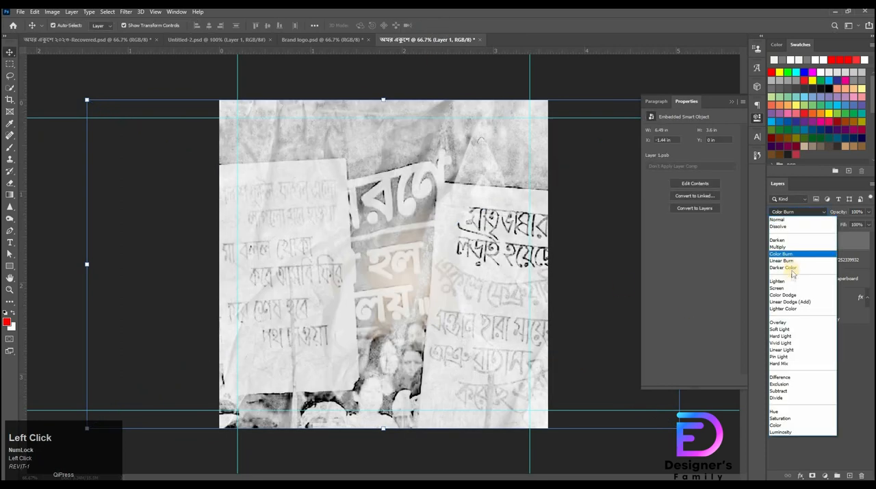
pyautogui.click(781, 322)
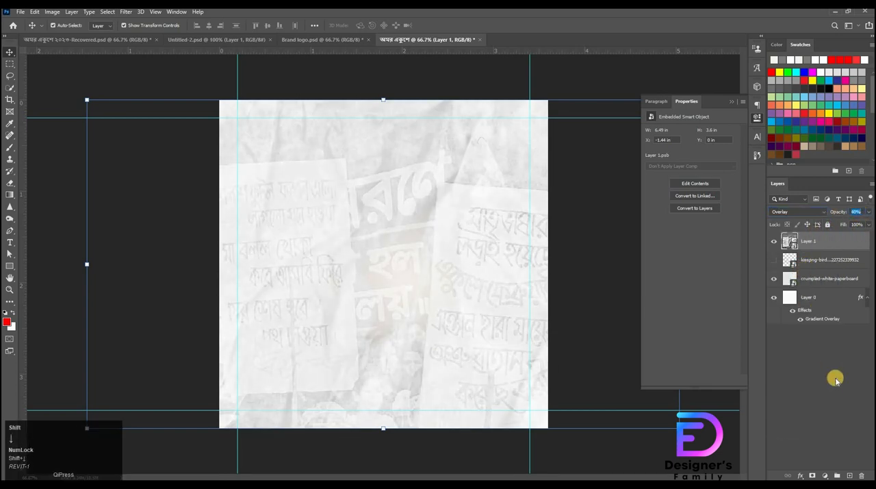
# Add a Curves adjustment layer and pull the curve down to darken the background
pyautogui.click(825, 475)
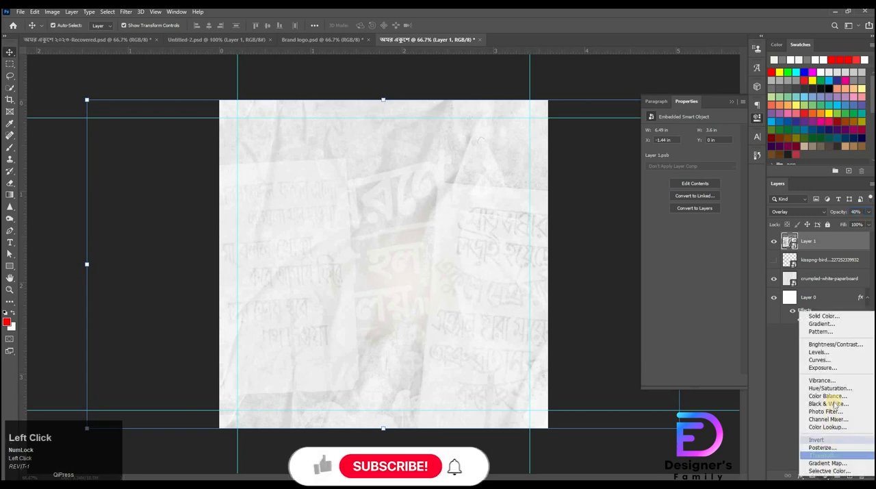
pyautogui.click(819, 360)
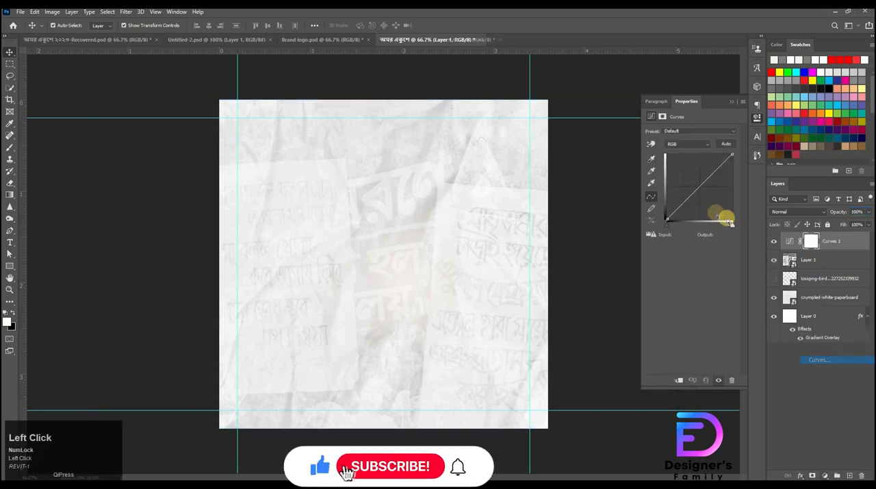
pyautogui.moveTo(687, 200); pyautogui.dragTo(697, 196)
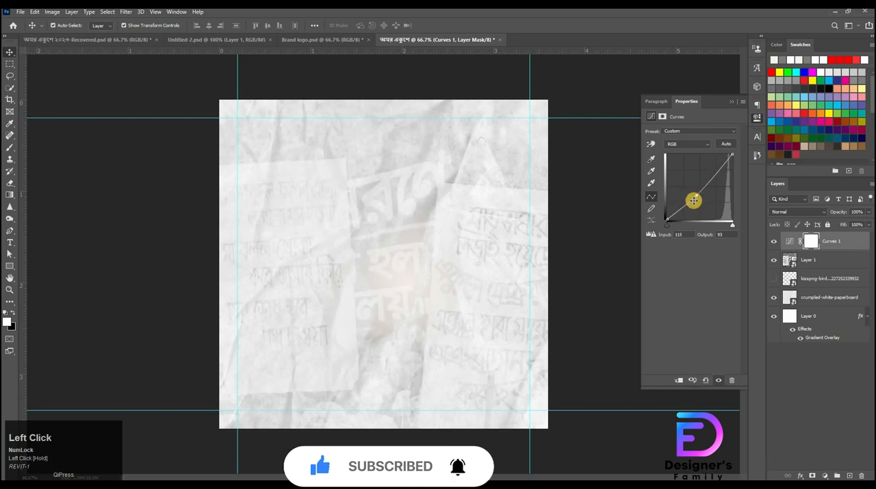
pyautogui.moveTo(694, 209); pyautogui.dragTo(688, 210)
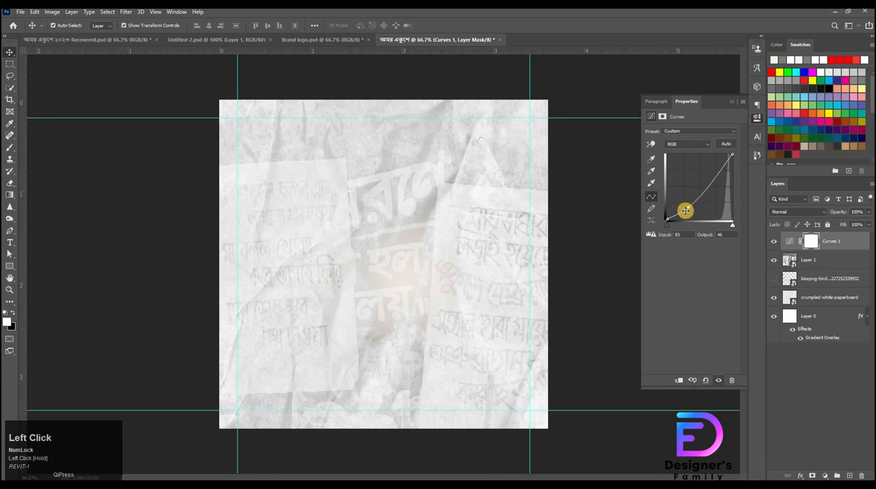
# Copy the circular logo from Illustrator into the Photoshop document and scale it down in the upper center
pyautogui.click(778, 242)
pyautogui.click(778, 242)
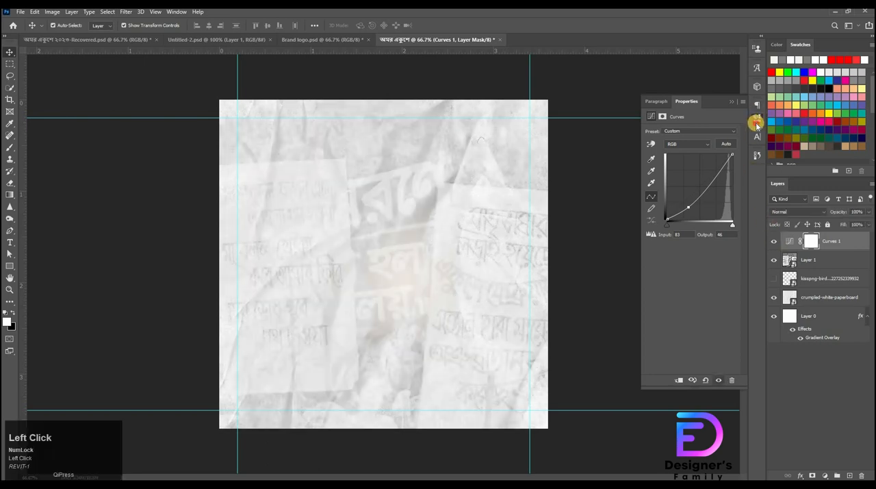
pyautogui.click(757, 123)
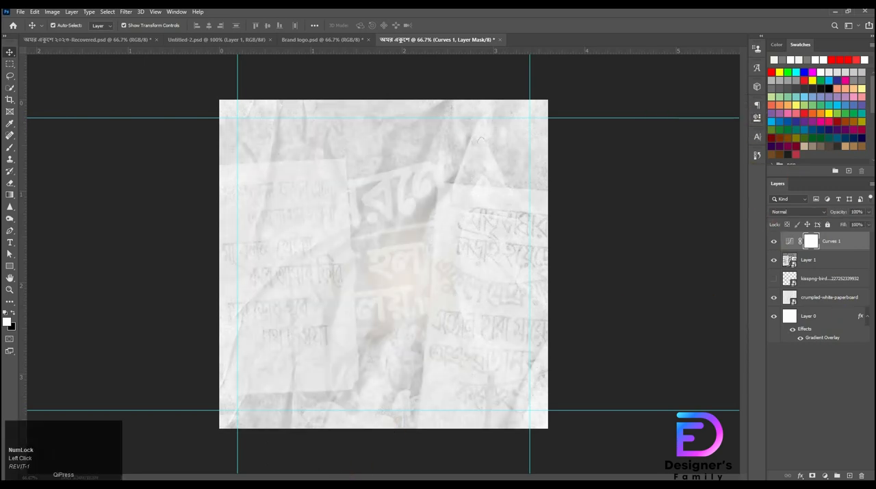
pyautogui.click(334, 334)
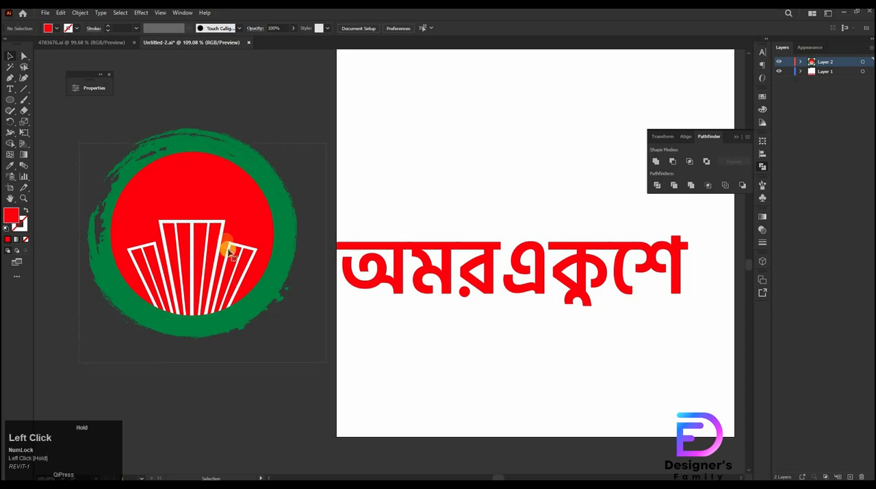
pyautogui.moveTo(225, 244); pyautogui.dragTo(273, 466)
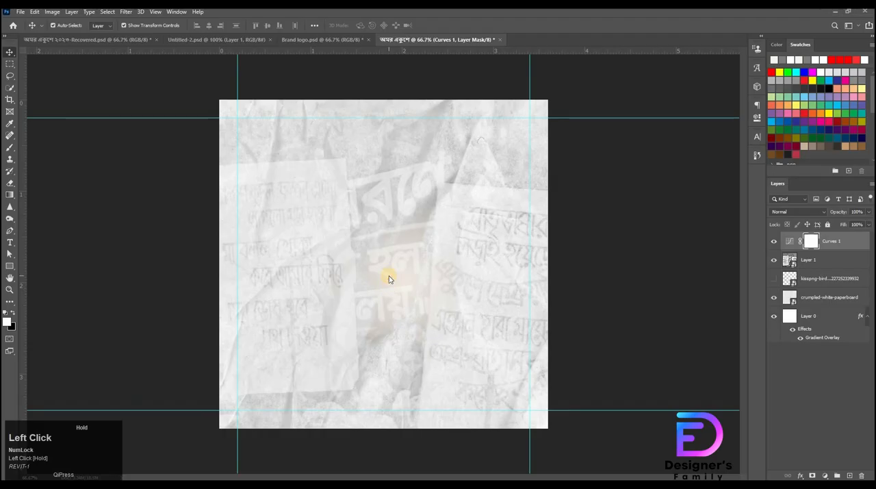
pyautogui.moveTo(388, 276); pyautogui.dragTo(389, 276)
pyautogui.moveTo(383, 428); pyautogui.dragTo(383, 332)
pyautogui.moveTo(390, 146); pyautogui.dragTo(391, 160)
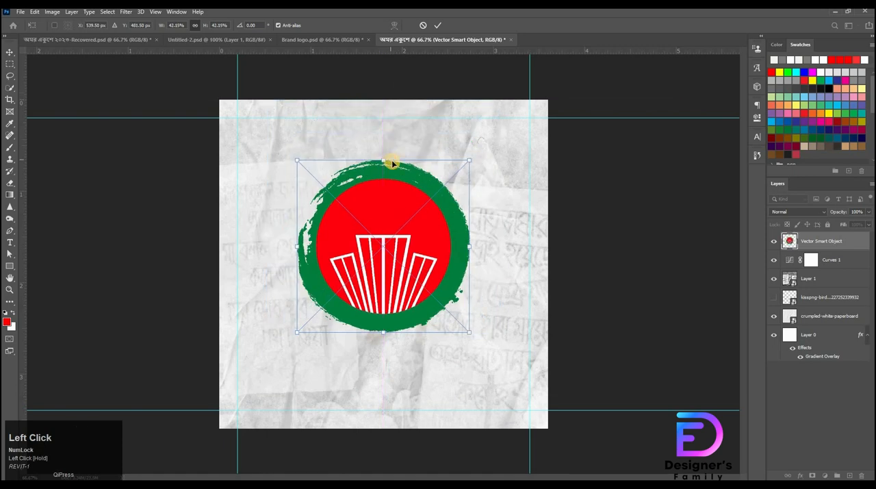
# Show the bird flock layer and move it to the top of the layer stack
pyautogui.click(678, 210)
pyautogui.click(773, 299)
pyautogui.moveTo(811, 300); pyautogui.dragTo(824, 235)
# Scale the bird flock down to about 8% and place it above the buildings inside the red circle
pyautogui.press('ctrl')
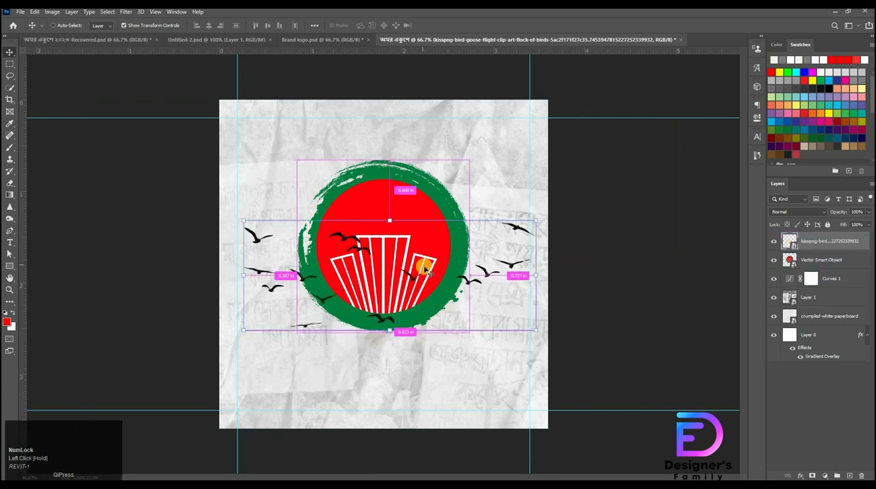
pyautogui.press('t')
pyautogui.moveTo(341, 288); pyautogui.dragTo(591, 307)
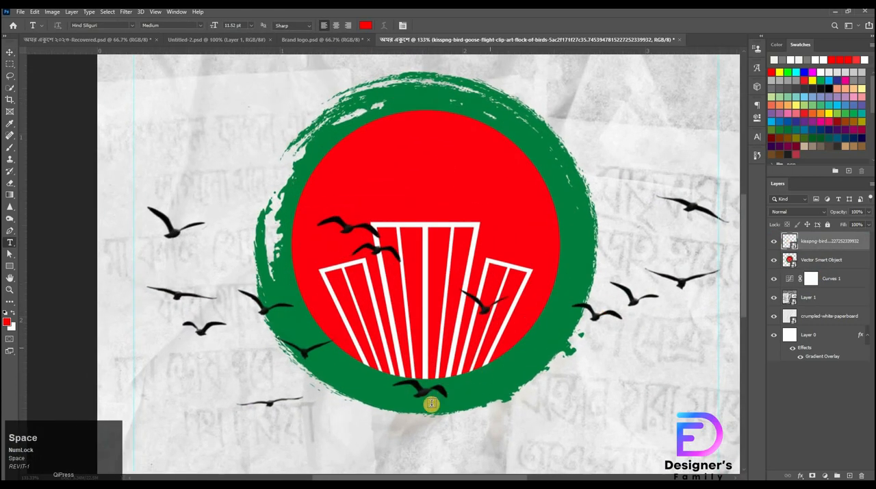
pyautogui.moveTo(438, 273); pyautogui.dragTo(489, 265)
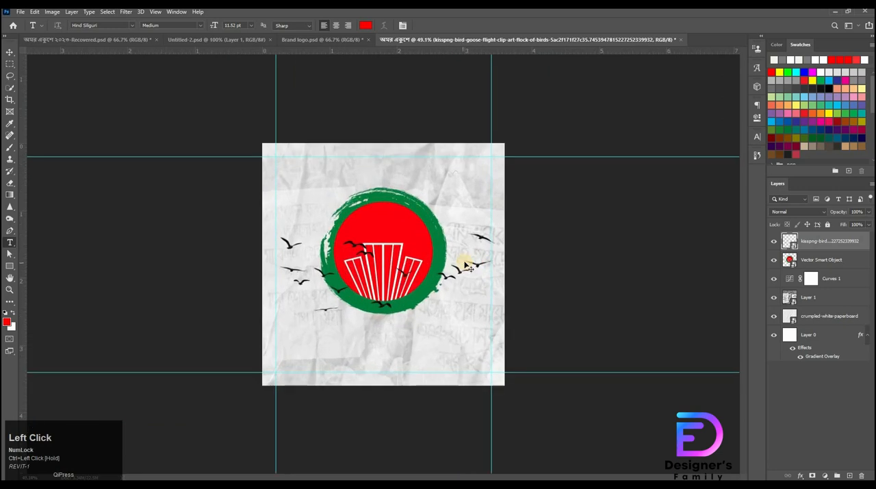
pyautogui.press('v')
pyautogui.moveTo(386, 313)
pyautogui.mouseDown()
pyautogui.moveTo(391, 291)
pyautogui.moveTo(399, 315)
pyautogui.mouseUp()
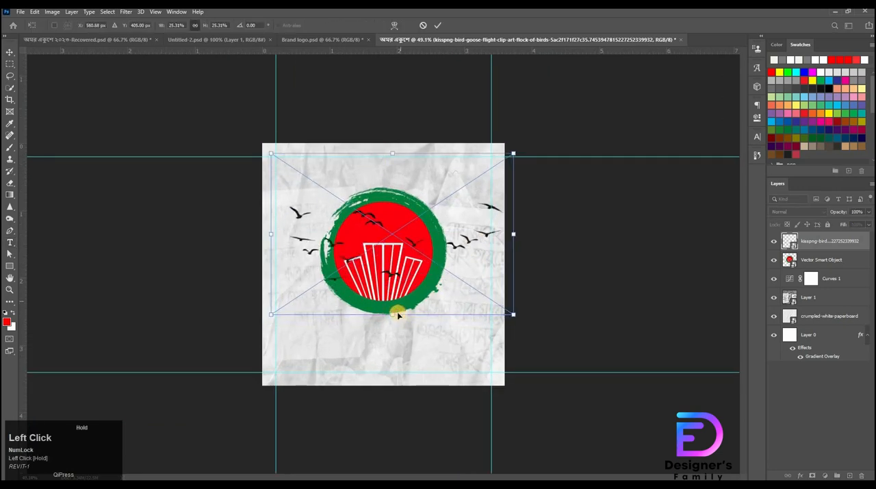
pyautogui.moveTo(398, 256); pyautogui.dragTo(397, 229)
pyautogui.moveTo(397, 199)
pyautogui.mouseDown()
pyautogui.moveTo(407, 263)
pyautogui.moveTo(389, 207)
pyautogui.mouseUp()
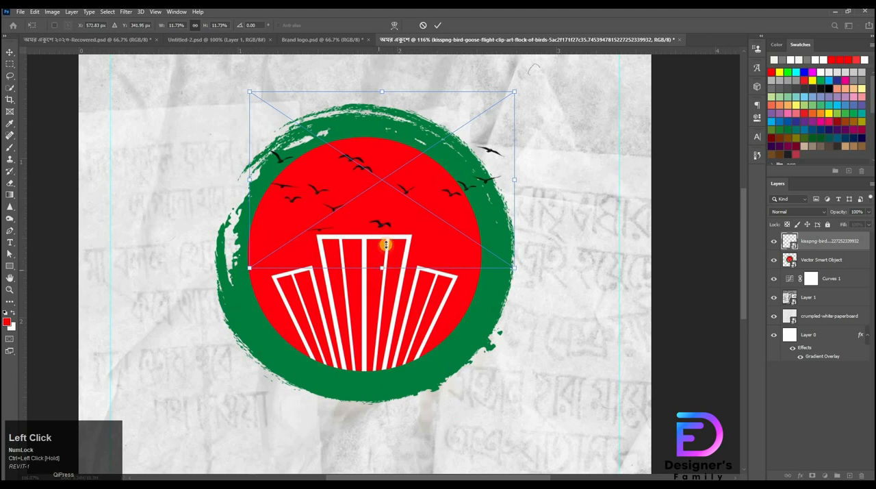
pyautogui.moveTo(386, 245); pyautogui.dragTo(388, 237)
pyautogui.moveTo(409, 178); pyautogui.dragTo(395, 231)
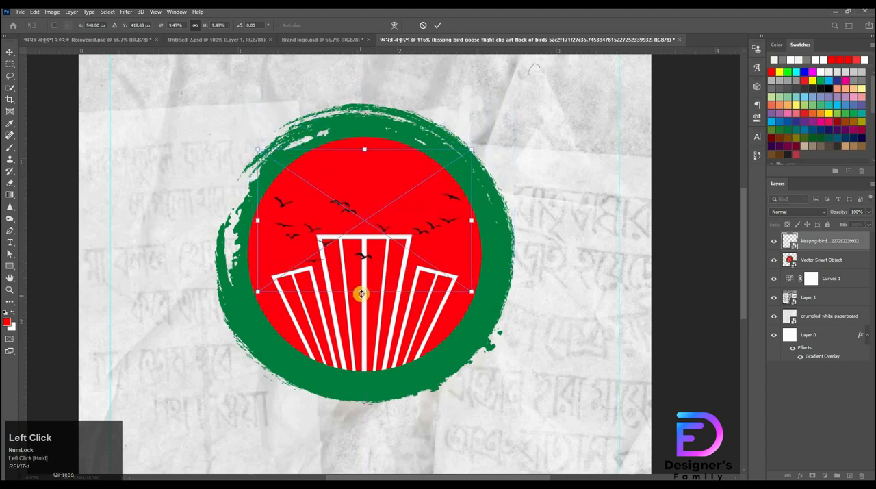
pyautogui.moveTo(362, 294); pyautogui.dragTo(371, 276)
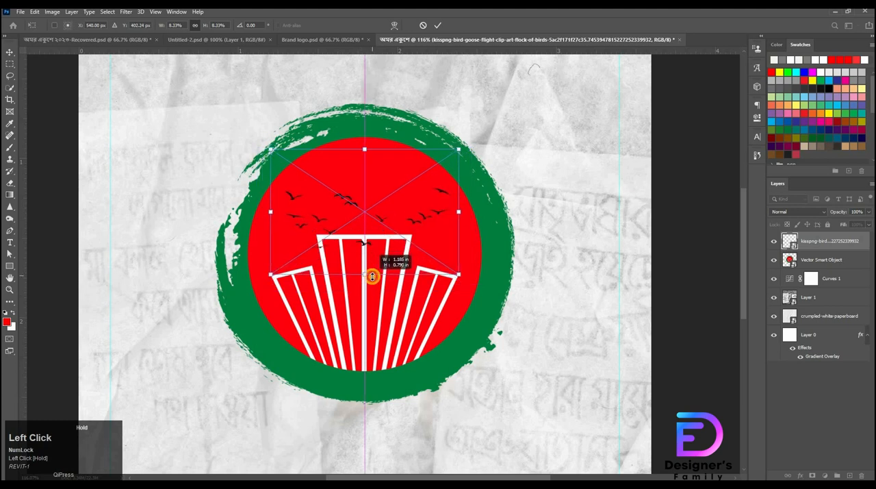
pyautogui.click(716, 300)
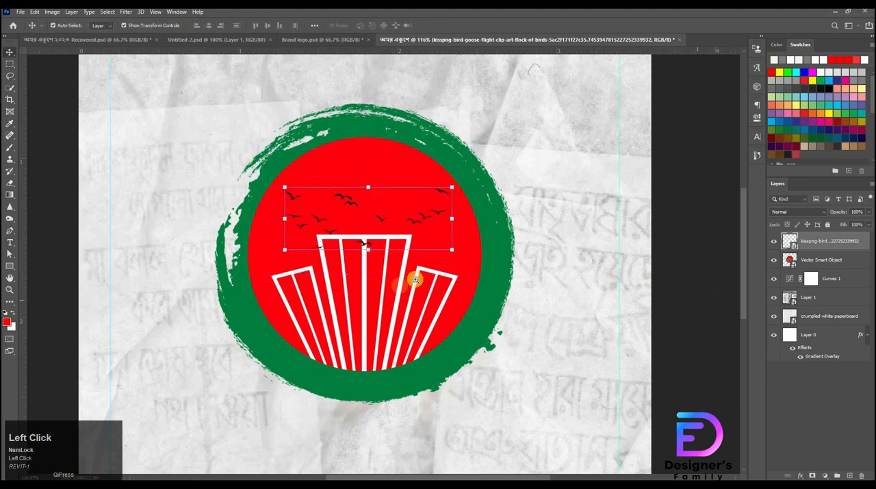
# Lasso the bird overlapping the buildings, copy it to a new layer and move the copy up among the flock
pyautogui.moveTo(422, 280); pyautogui.dragTo(497, 411)
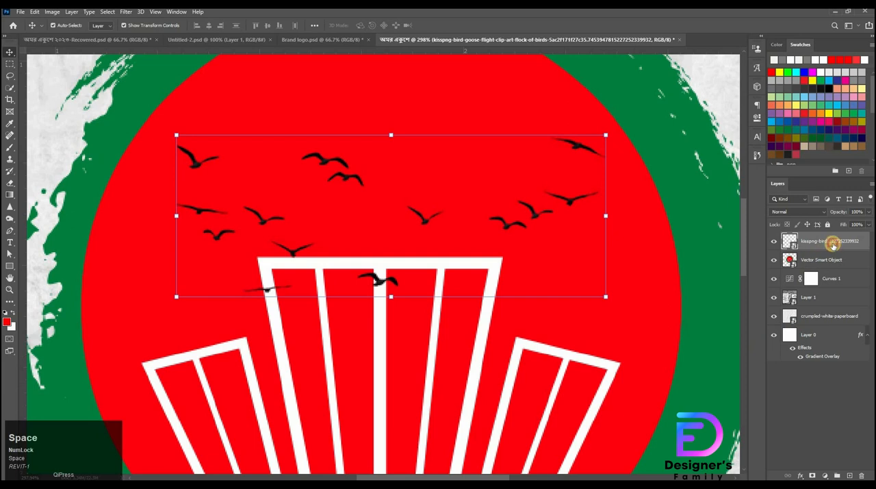
pyautogui.click(459, 293)
pyautogui.press('l')
pyautogui.moveTo(375, 255)
pyautogui.mouseDown()
pyautogui.moveTo(355, 301)
pyautogui.moveTo(413, 293)
pyautogui.mouseUp()
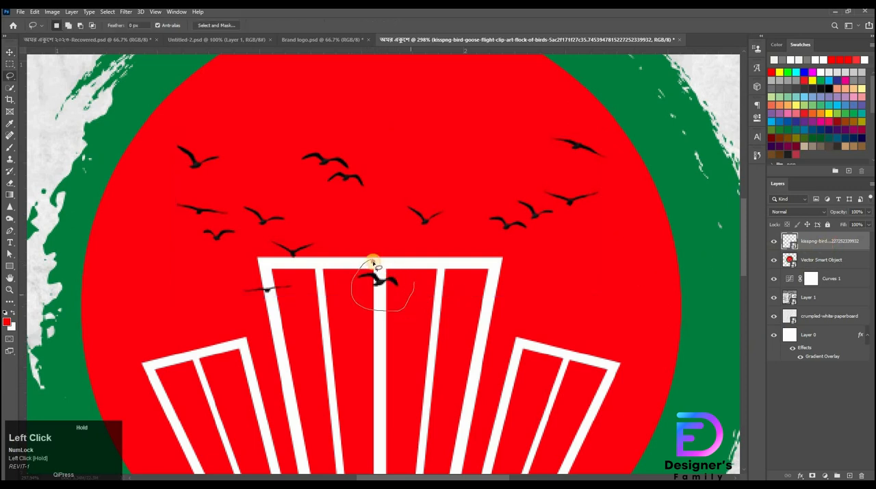
pyautogui.hotkey('ctrl', 'j')
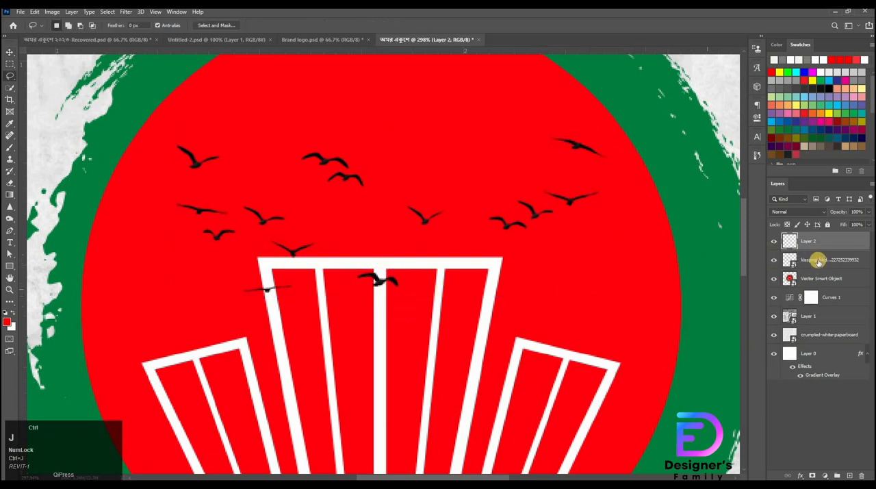
pyautogui.hotkey('ctrl', 't')
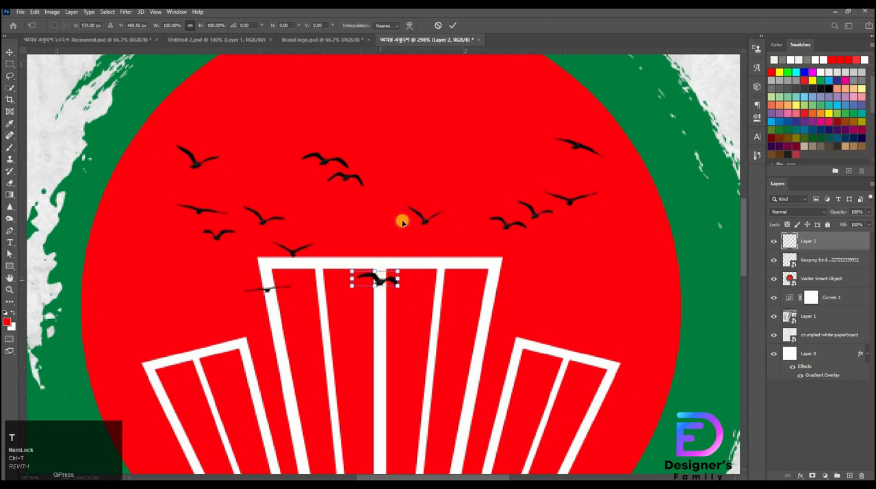
pyautogui.moveTo(377, 281); pyautogui.dragTo(448, 185)
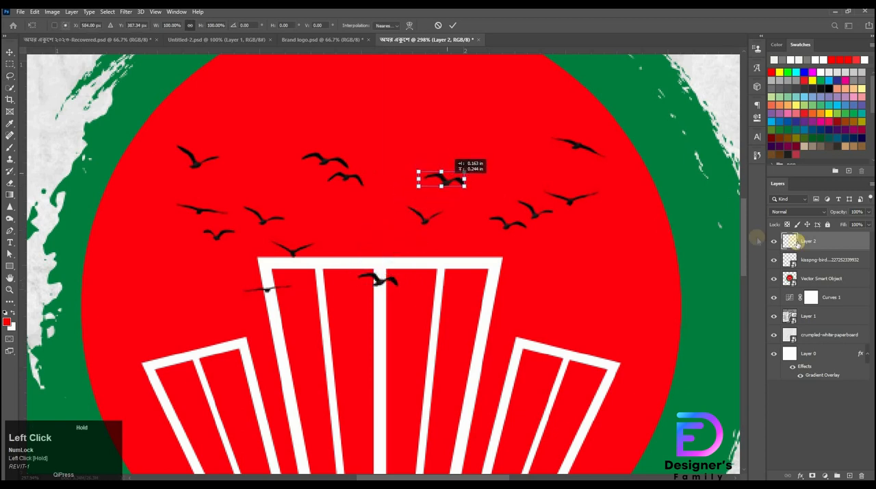
# Erase the stray birds overlapping the buildings on the original flock layer
pyautogui.click(817, 267)
pyautogui.press('e')
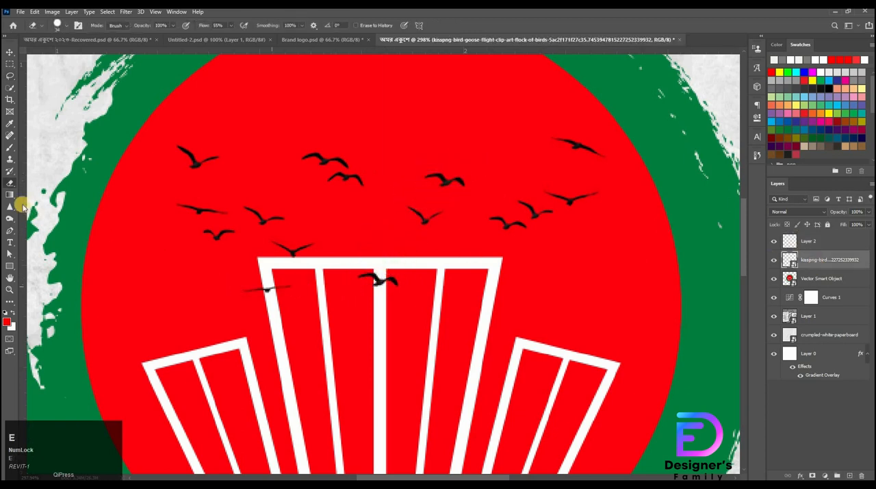
pyautogui.click(253, 273)
pyautogui.click(426, 194)
pyautogui.moveTo(252, 289)
pyautogui.mouseDown()
pyautogui.moveTo(352, 297)
pyautogui.moveTo(364, 284)
pyautogui.moveTo(442, 301)
pyautogui.moveTo(357, 296)
pyautogui.moveTo(257, 322)
pyautogui.mouseUp()
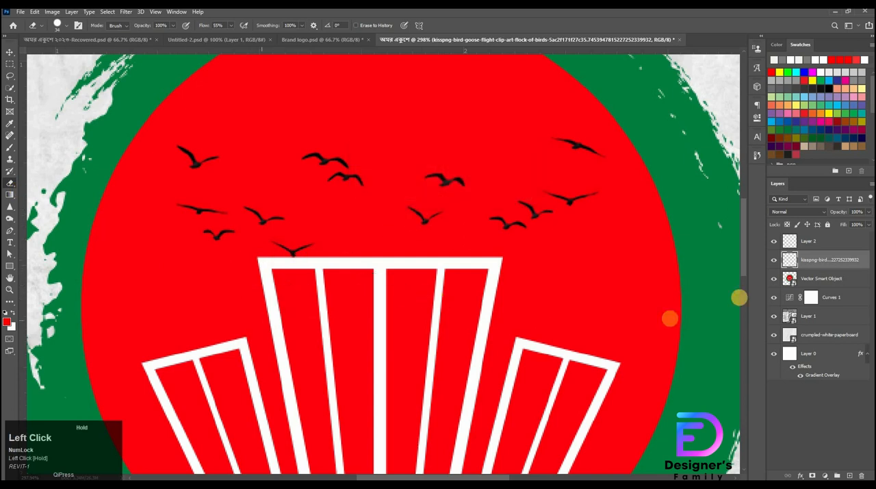
# Merge the copied bird into the flock layer and apply a white Color Overlay to the birds
pyautogui.keyDown('shift'); pyautogui.click(839, 248); pyautogui.keyUp('shift')
pyautogui.rightClick(834, 253)
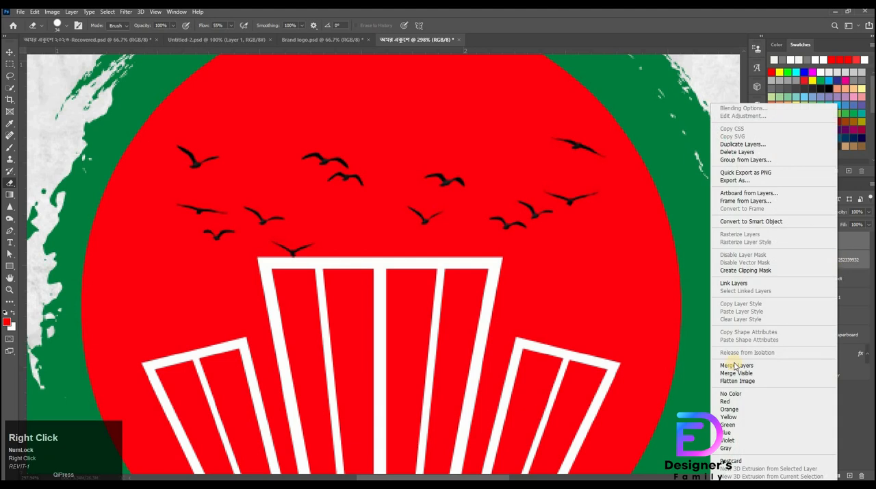
pyautogui.click(834, 246)
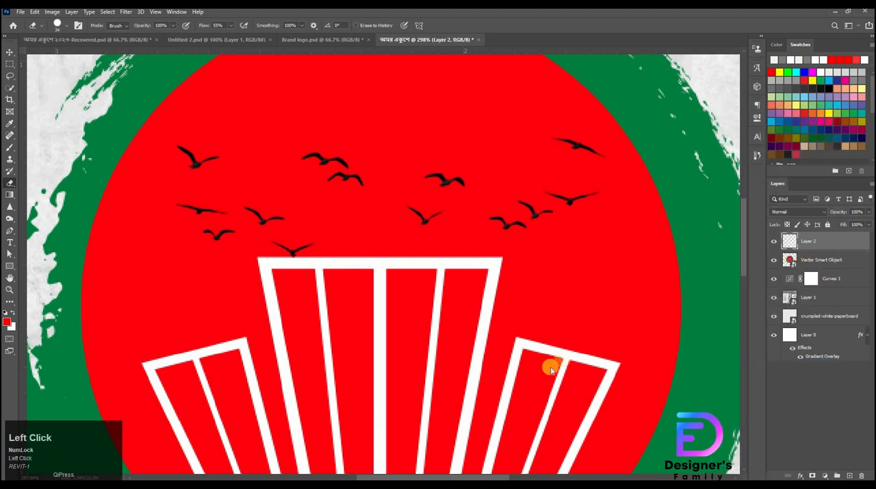
pyautogui.click(545, 343)
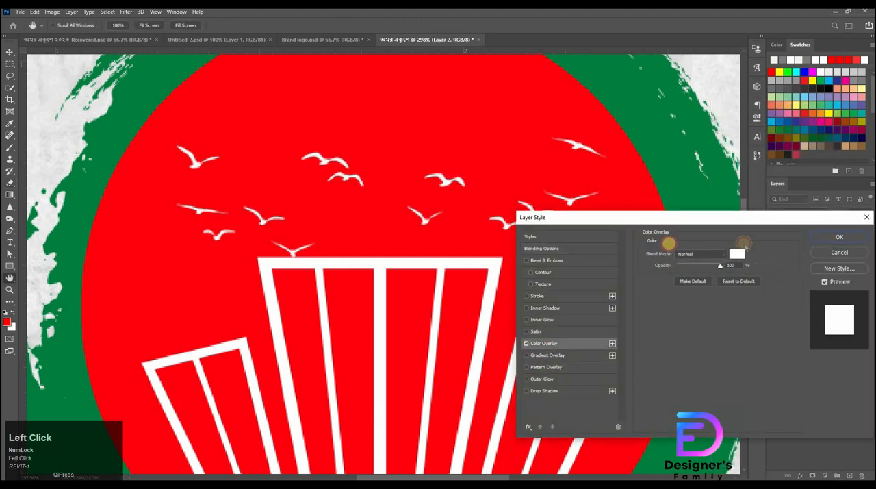
pyautogui.click(839, 237)
# Fine-tune the white bird flock's position in the upper part of the red circle
pyautogui.moveTo(498, 231); pyautogui.dragTo(483, 176)
pyautogui.hotkey('ctrl', 't')
pyautogui.click(453, 25)
pyautogui.moveTo(550, 157); pyautogui.dragTo(514, 204)
pyautogui.press('v')
pyautogui.moveTo(514, 268); pyautogui.dragTo(609, 288)
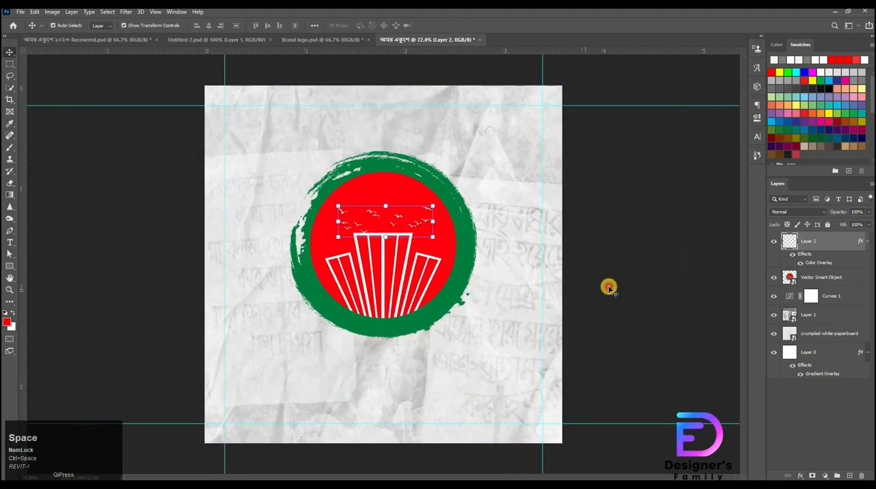
pyautogui.click(628, 298)
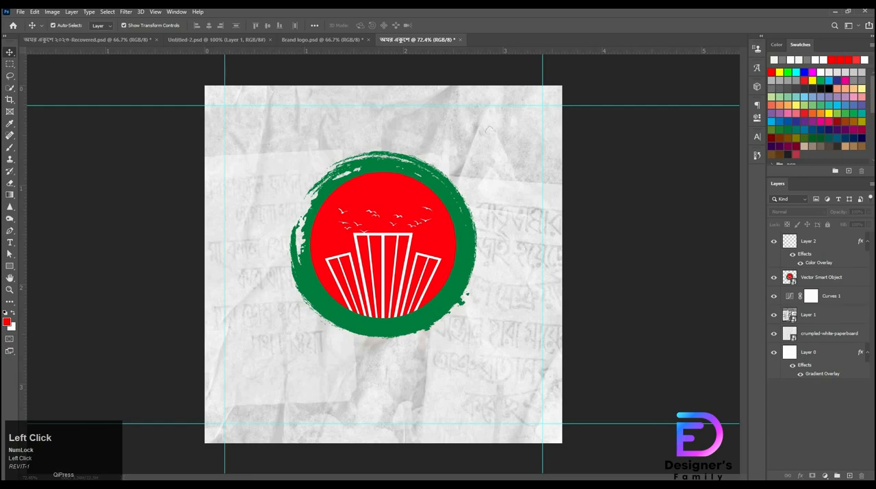
# Switch to Illustrator, copy the red অমরএকুশে title into Photoshop, and scale it below the logo
pyautogui.click(329, 483)
pyautogui.click(511, 280)
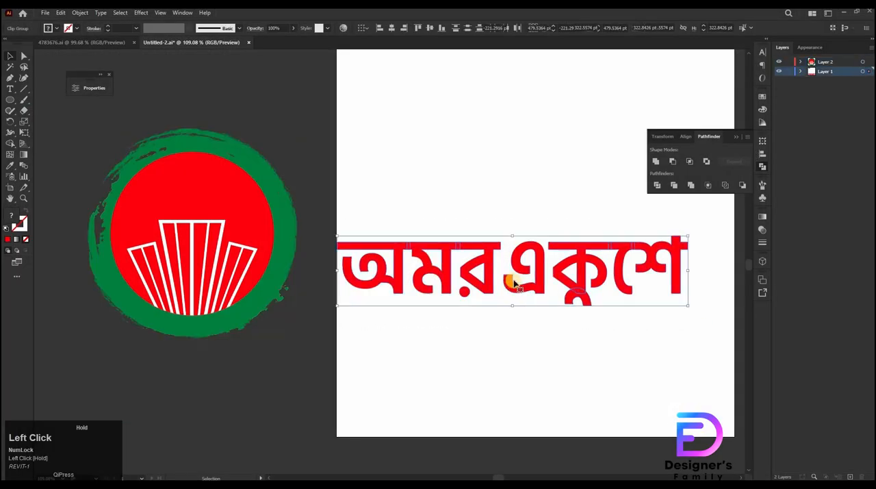
pyautogui.moveTo(514, 286); pyautogui.dragTo(413, 396)
pyautogui.rightClick(496, 347)
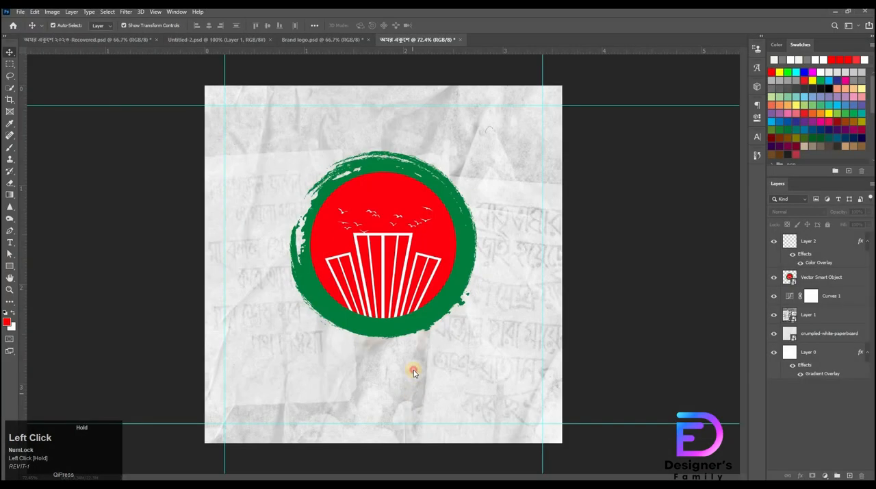
pyautogui.moveTo(413, 351); pyautogui.dragTo(405, 254)
pyautogui.moveTo(409, 334); pyautogui.dragTo(385, 367)
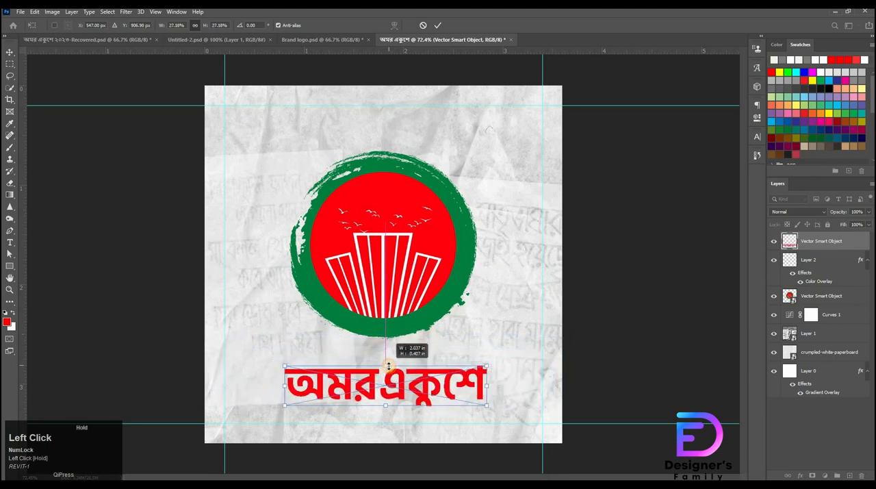
pyautogui.click(827, 300)
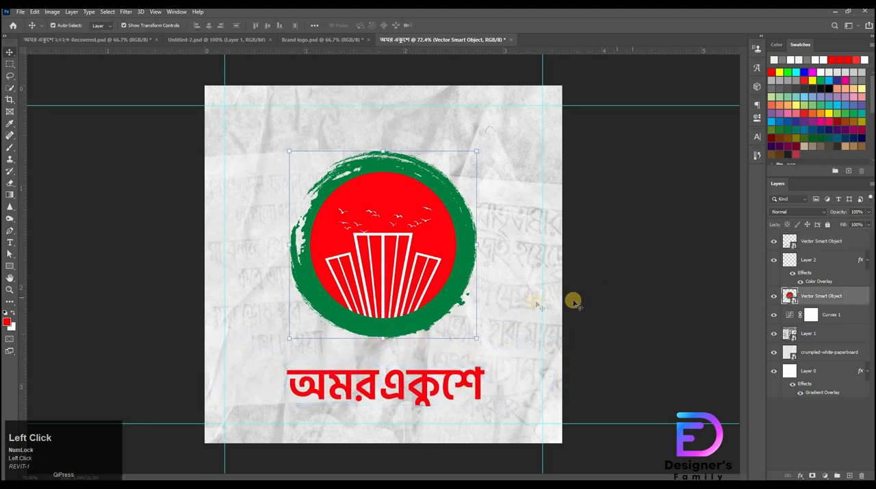
# Try to center the logo vertically on the canvas, then undo the changes
pyautogui.hotkey('ctrl', 't')
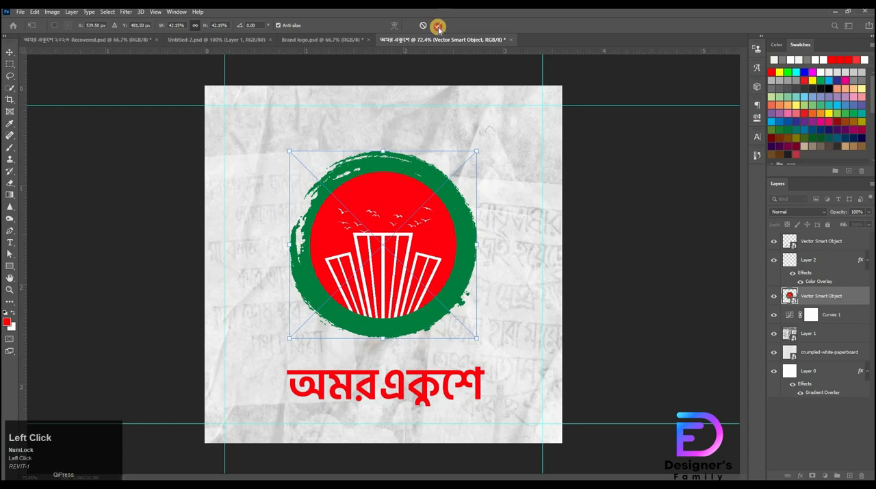
pyautogui.click(438, 28)
pyautogui.hotkey('ctrl', 'a')
pyautogui.click(264, 27)
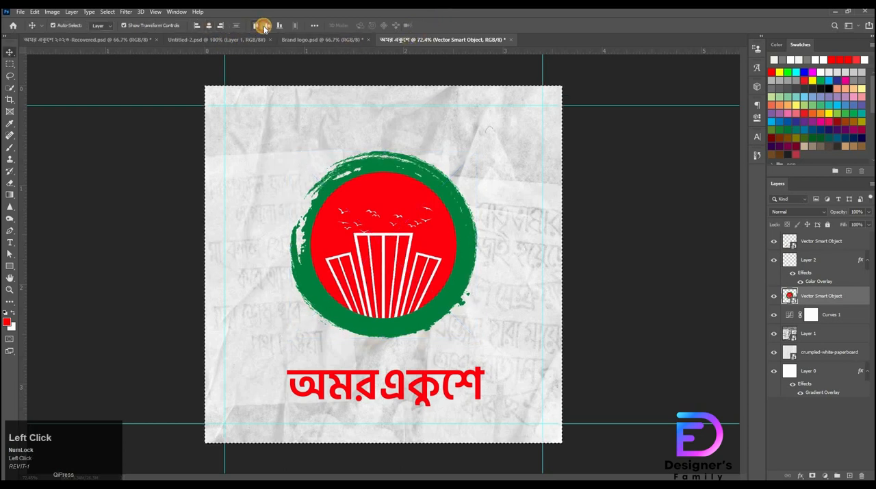
pyautogui.hotkey('ctrl', 'd')
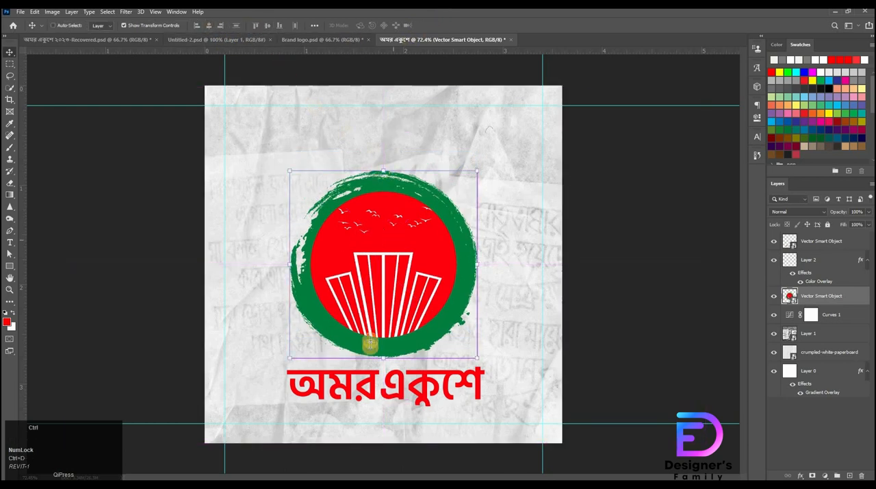
pyautogui.press('v')
pyautogui.moveTo(384, 357); pyautogui.dragTo(383, 333)
pyautogui.hotkey('ctrl', 'z')
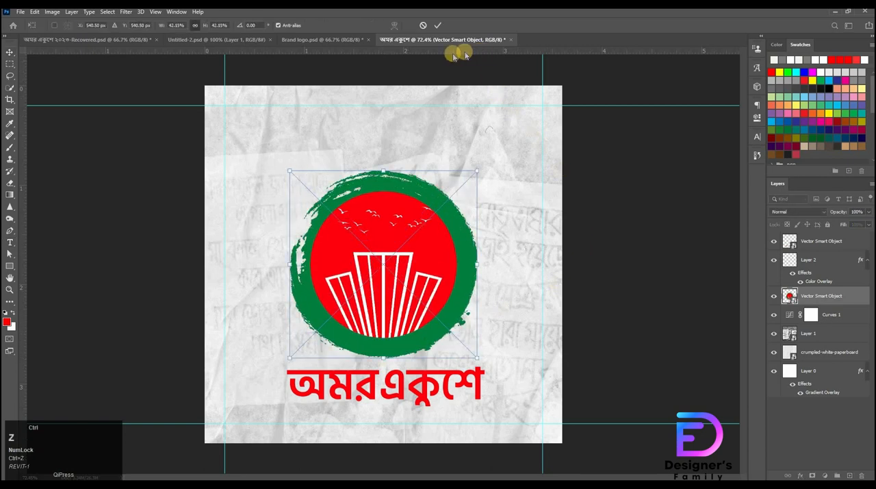
pyautogui.click(424, 26)
pyautogui.hotkey('ctrl', 'z')
pyautogui.hotkey('ctrl', 'z')
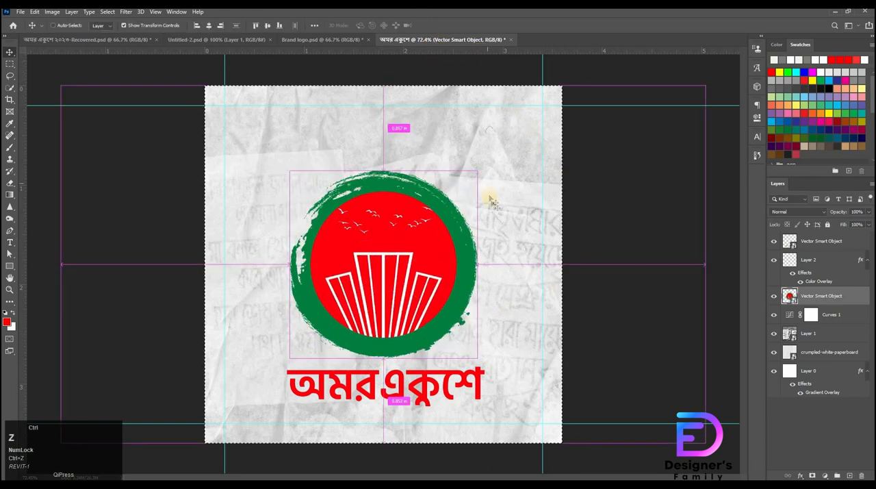
# Try aligning the logo layers to the canvas centres, then undo the alignment
pyautogui.click(815, 261)
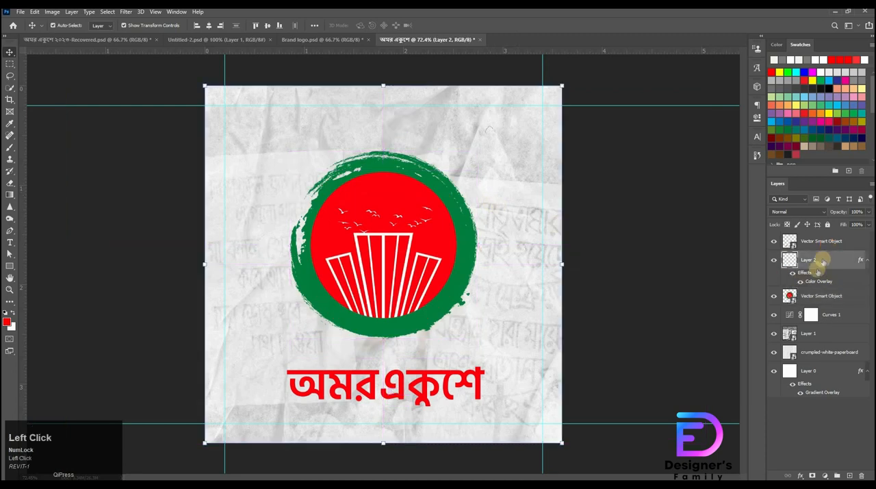
pyautogui.keyDown('shift'); pyautogui.click(821, 295); pyautogui.keyUp('shift')
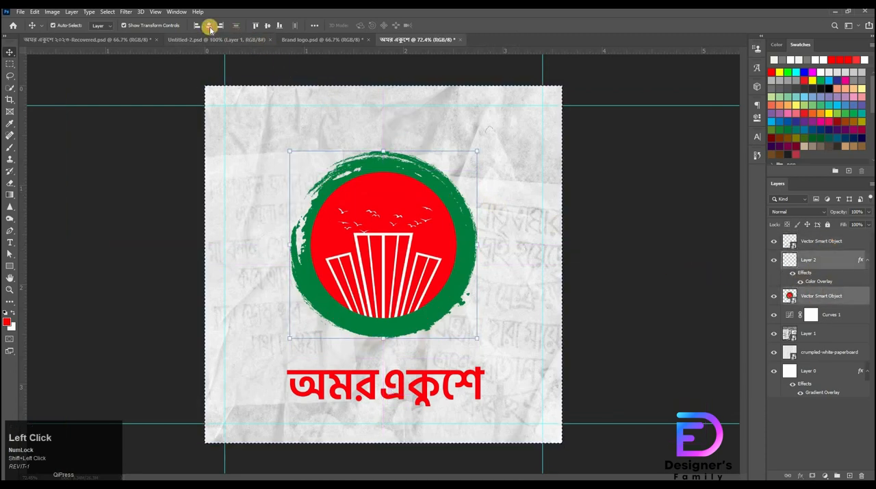
pyautogui.click(247, 31)
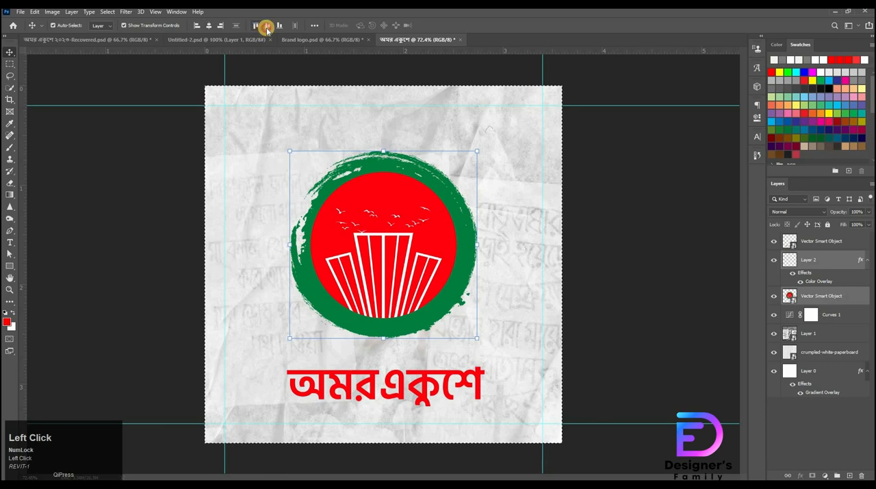
pyautogui.click(266, 27)
pyautogui.hotkey('ctrl', 'z')
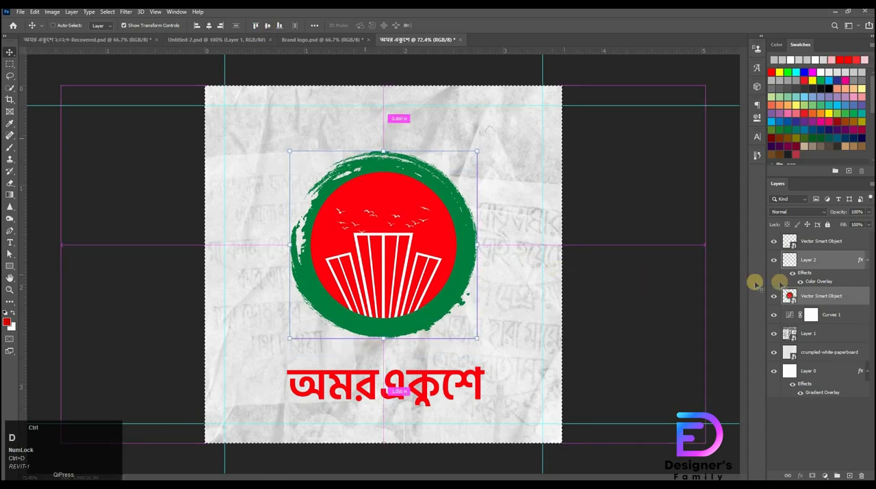
# Scale the logo down to about 96% and nudge it slightly downward on the canvas
pyautogui.hotkey('ctrl', 'd')
pyautogui.hotkey('ctrl', 't')
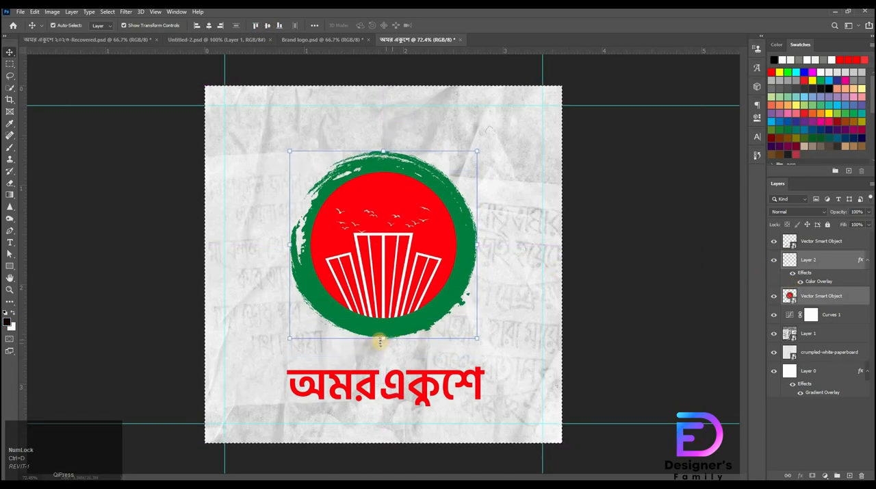
pyautogui.moveTo(382, 336); pyautogui.dragTo(383, 334)
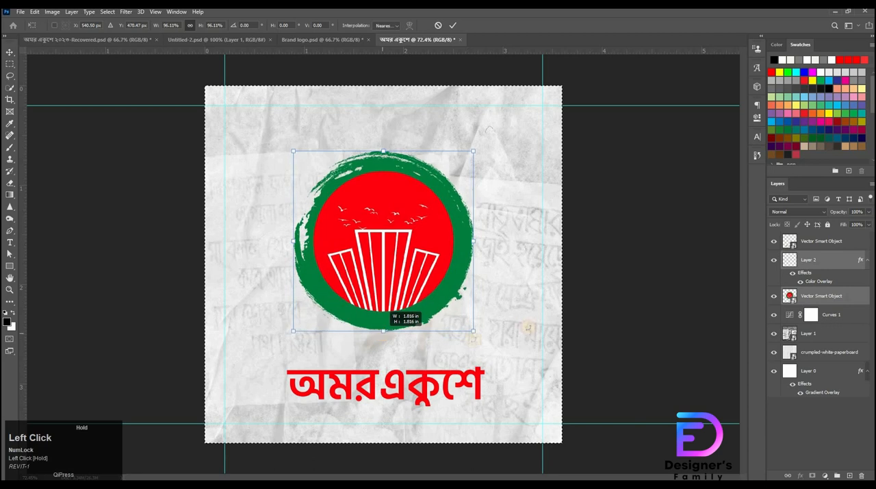
pyautogui.click(450, 26)
pyautogui.hotkey('ctrl', 't')
pyautogui.hotkey('shift', 'Down')
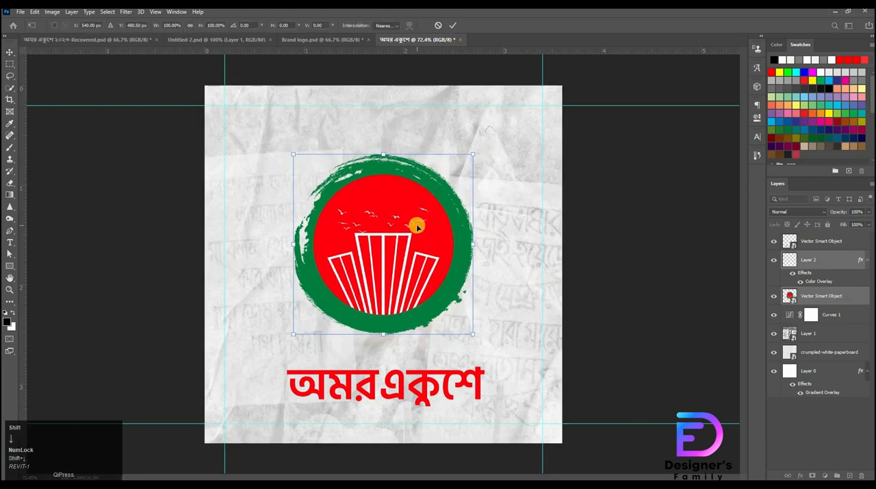
pyautogui.press('Down')
pyautogui.click(510, 380)
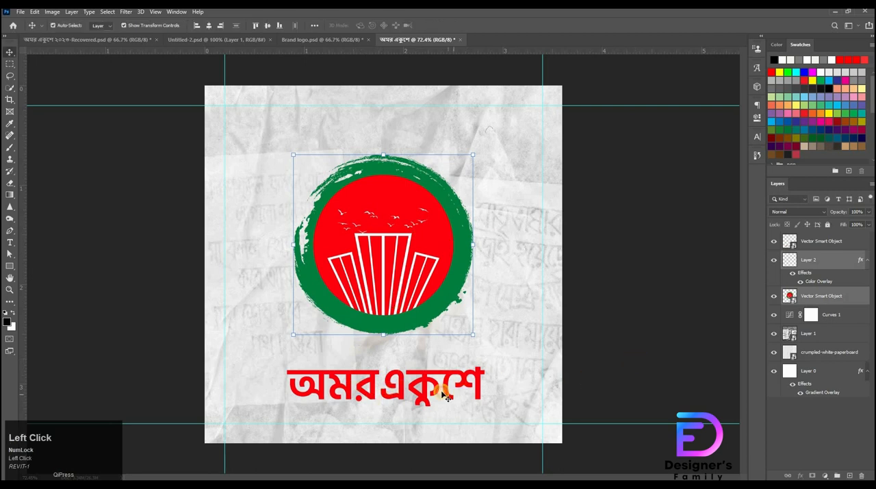
# Move the অমরএকুশে title up beneath the logo and slightly distort its top-right corner
pyautogui.keyDown('ctrl'); pyautogui.click(442, 392); pyautogui.keyUp('ctrl')
pyautogui.keyDown('ctrl'); pyautogui.click(399, 390); pyautogui.keyUp('ctrl')
pyautogui.keyDown('ctrl'); pyautogui.click(428, 363); pyautogui.keyUp('ctrl')
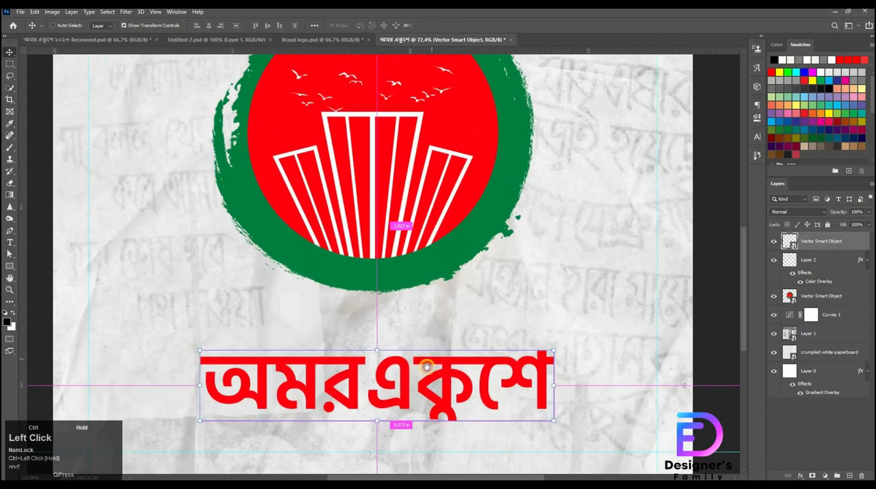
pyautogui.moveTo(396, 406); pyautogui.dragTo(413, 385)
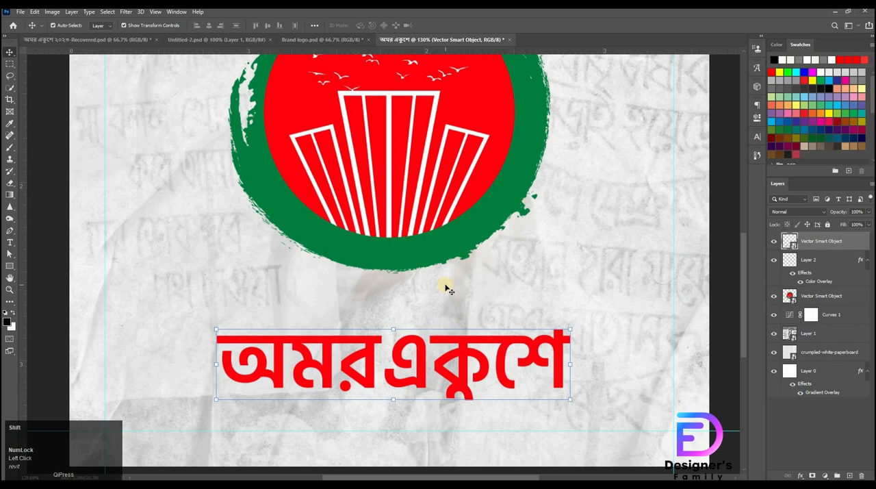
pyautogui.hotkey('shift', 'Up')
pyautogui.hotkey('shift', 'Up')
pyautogui.hotkey('shift', 'Up')
pyautogui.hotkey('shift', 'Up')
pyautogui.hotkey('shift', 'Up')
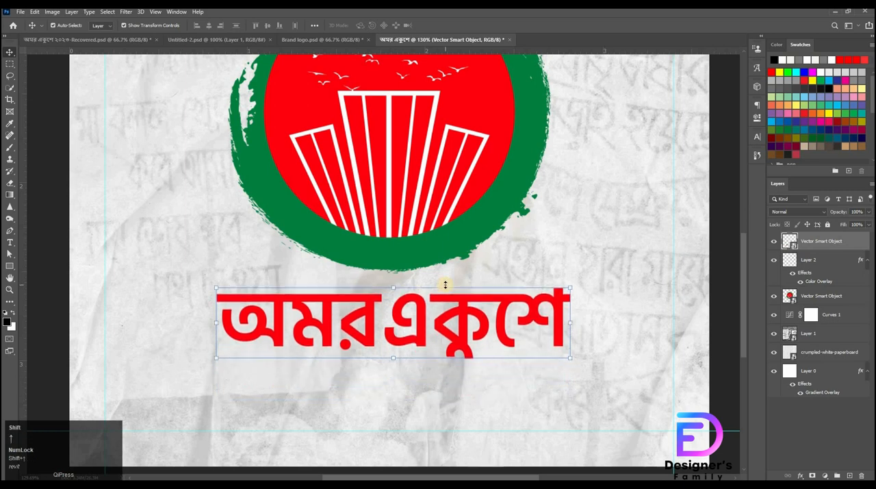
pyautogui.press('Up')
pyautogui.press('Up')
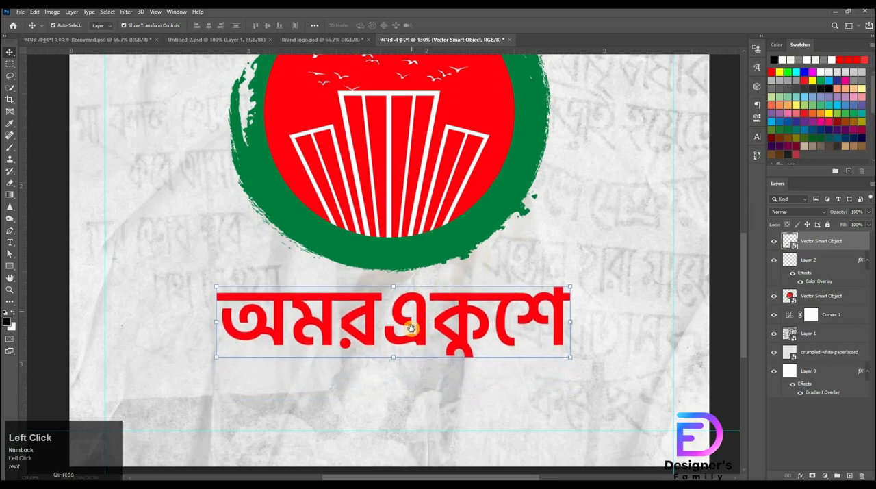
pyautogui.moveTo(411, 328); pyautogui.dragTo(410, 346)
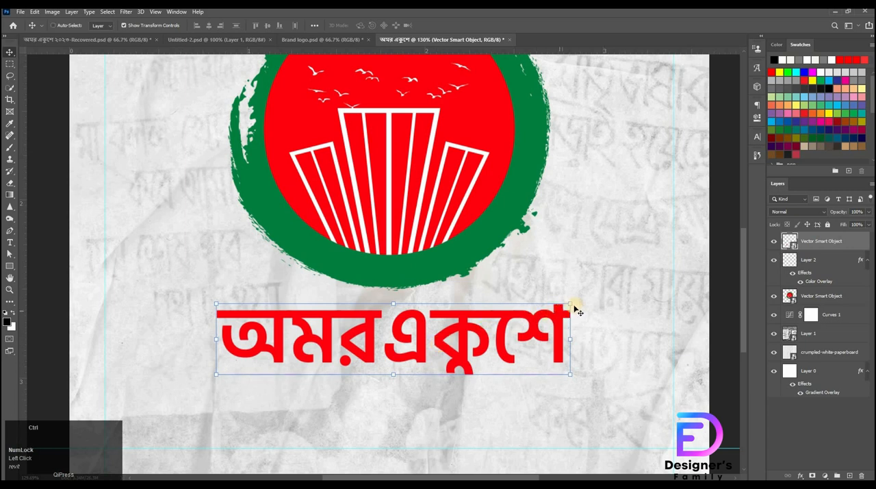
pyautogui.moveTo(572, 308); pyautogui.dragTo(581, 305)
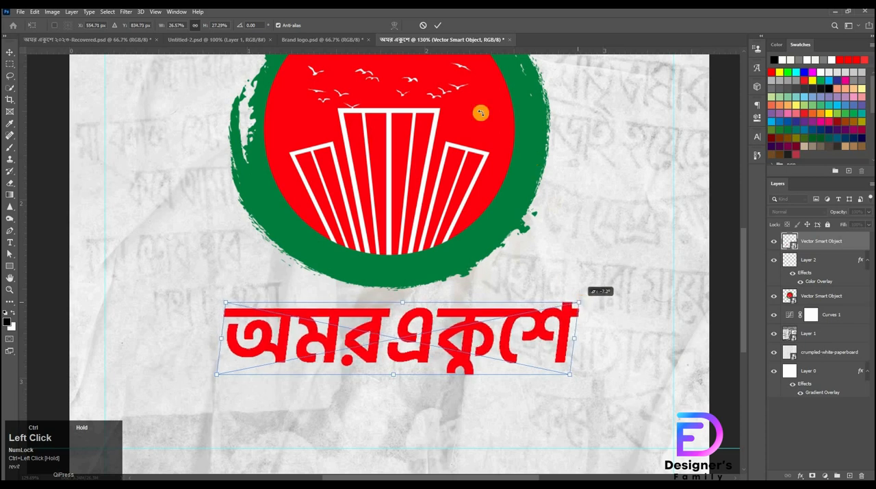
pyautogui.click(438, 25)
# Add a centred text layer below the title with the Notepad lines শত শহীদের রক্তের বিনিময়ে / আমাদের এই স্বাধীনতা
pyautogui.moveTo(447, 265); pyautogui.dragTo(436, 292)
pyautogui.press('t')
pyautogui.click(395, 367)
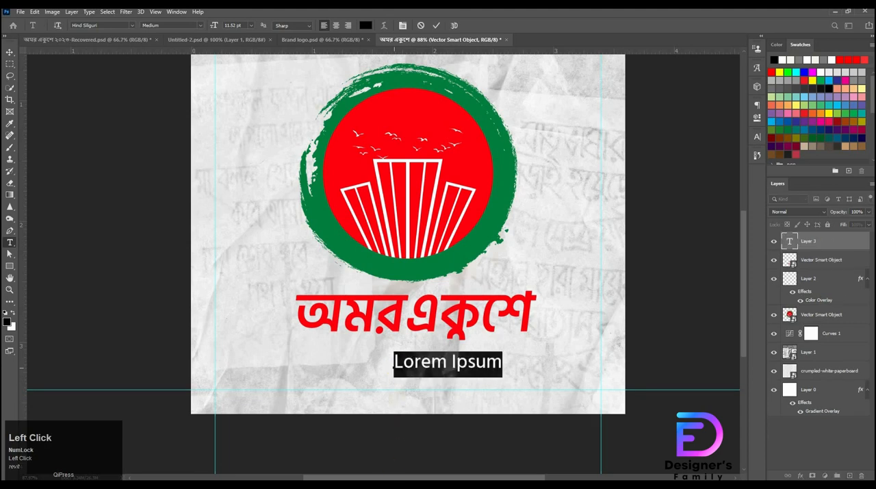
pyautogui.click(428, 484)
pyautogui.moveTo(530, 130); pyautogui.dragTo(370, 111)
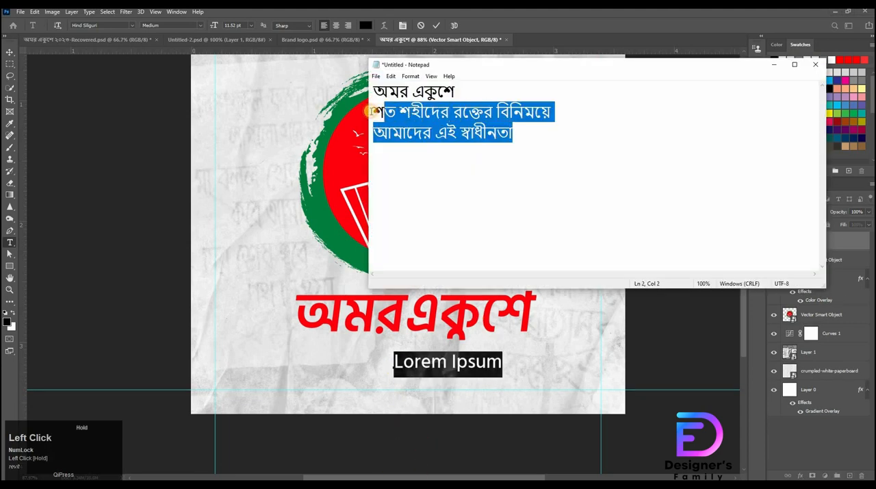
pyautogui.click(405, 365)
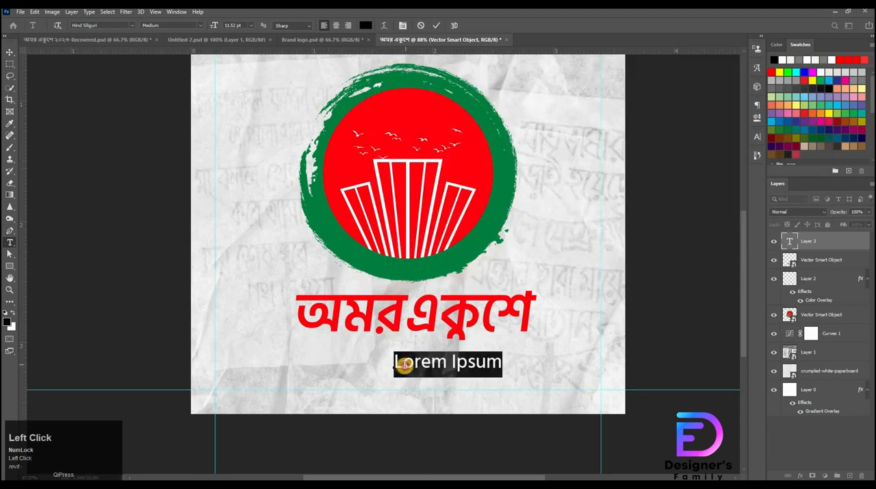
pyautogui.moveTo(405, 365); pyautogui.dragTo(547, 364)
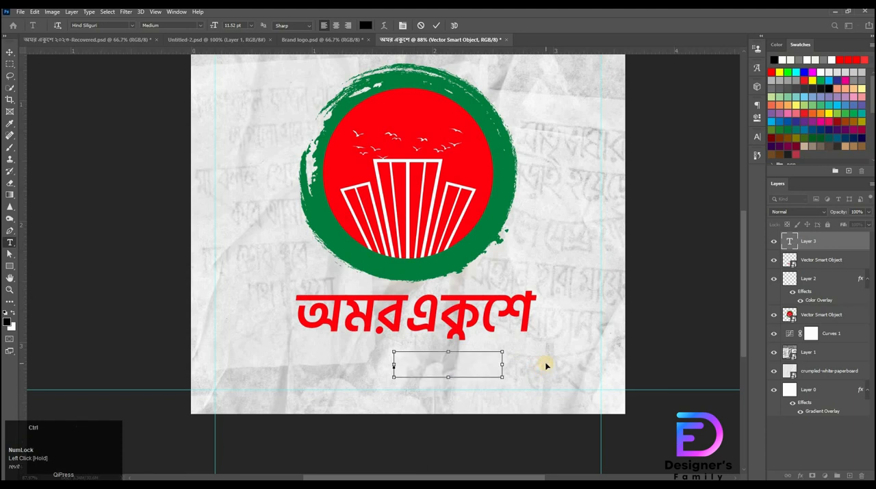
pyautogui.write('শত শহীদের রক্তের বিনিময়ে আমাদের এই স্বাধীনতা')
pyautogui.moveTo(395, 357); pyautogui.dragTo(552, 387)
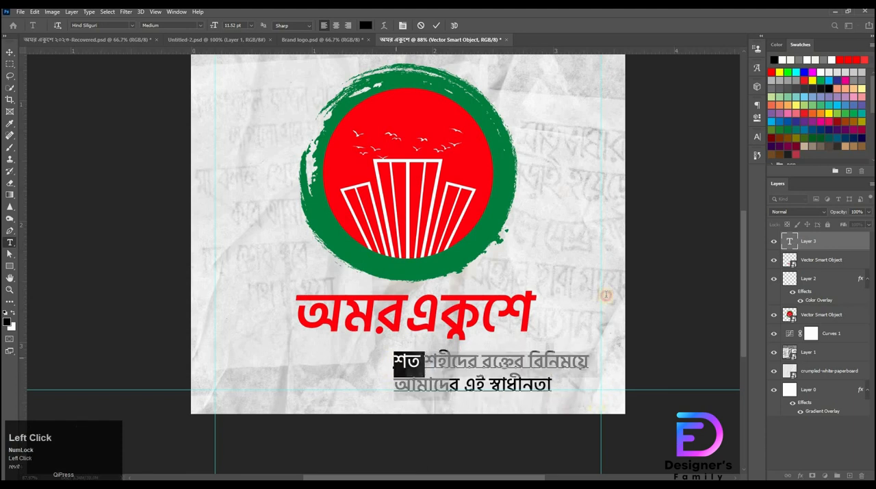
pyautogui.click(329, 365)
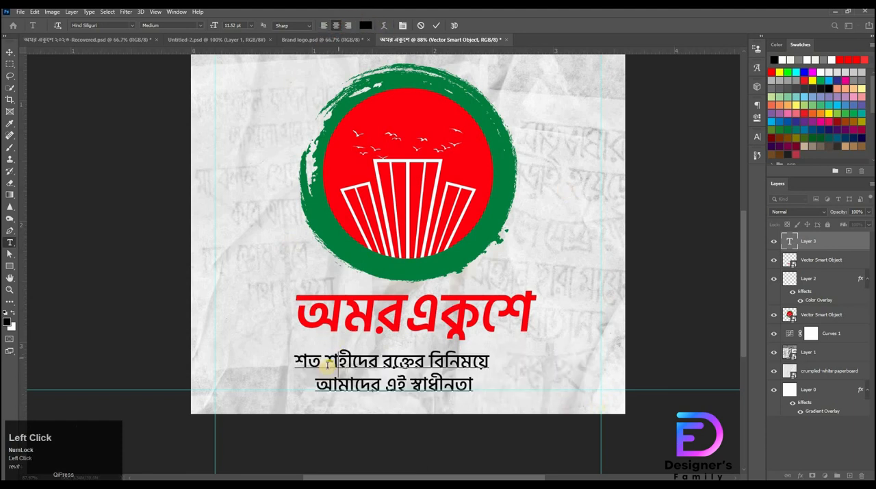
# Set the slogan text's leading to 11 pt and its font size to 10 pt
pyautogui.moveTo(296, 359); pyautogui.dragTo(506, 396)
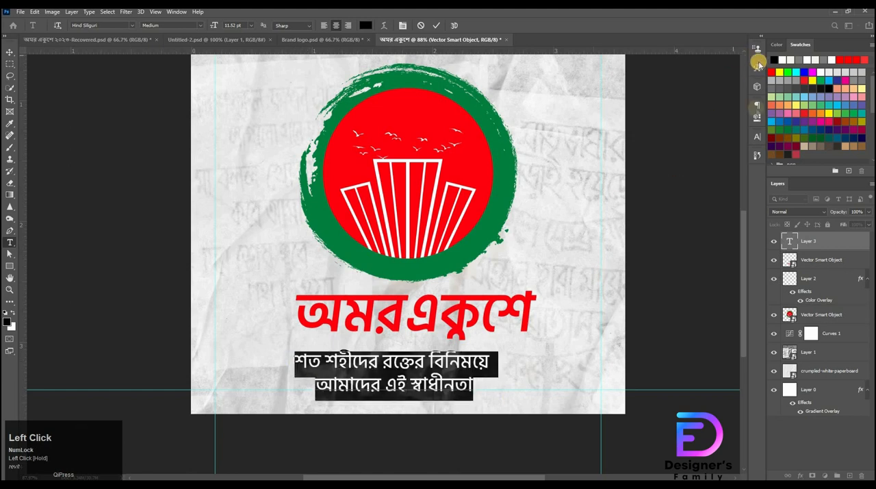
pyautogui.hotkey('ctrl', 't')
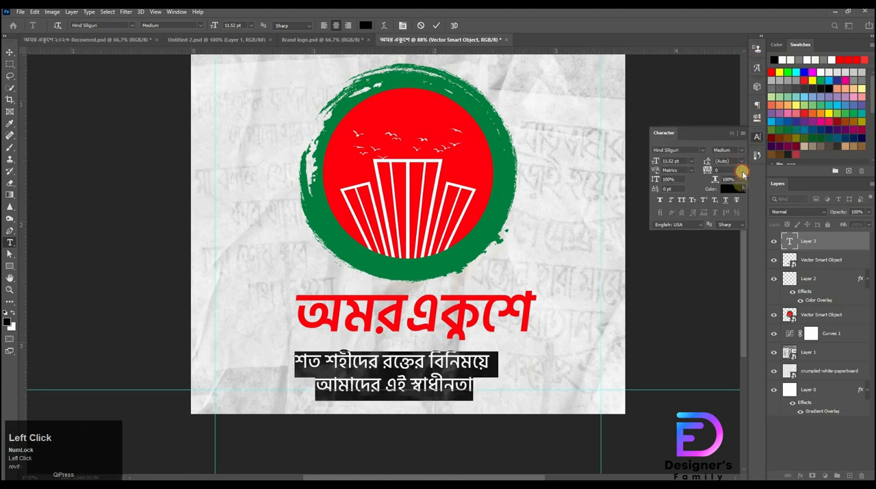
pyautogui.click(743, 163)
pyautogui.click(733, 201)
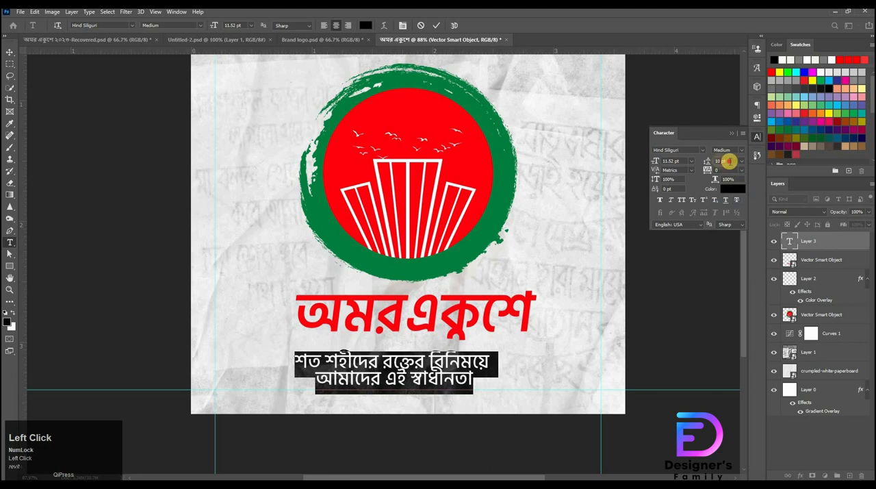
pyautogui.press('Up')
pyautogui.press('Up')
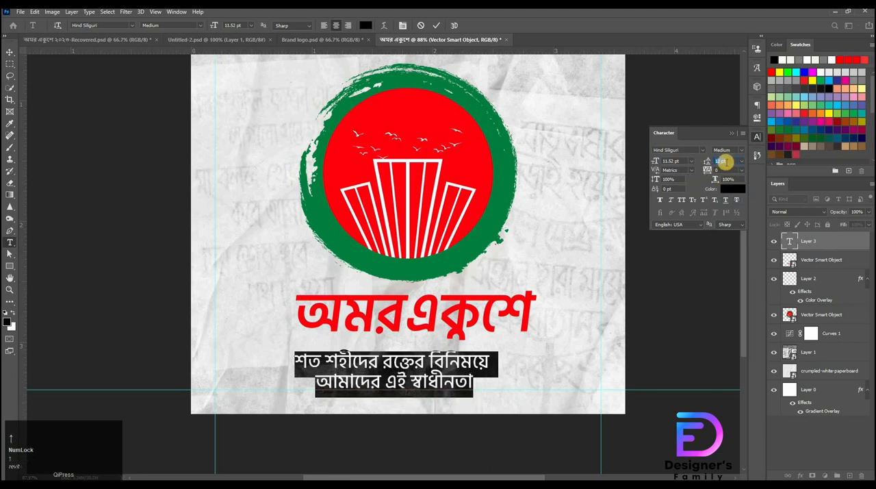
pyautogui.press('Down')
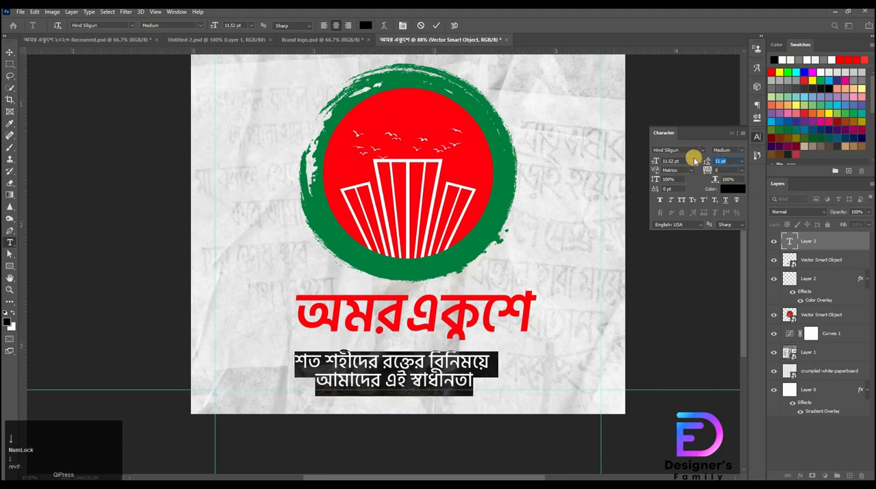
pyautogui.click(695, 160)
pyautogui.click(682, 202)
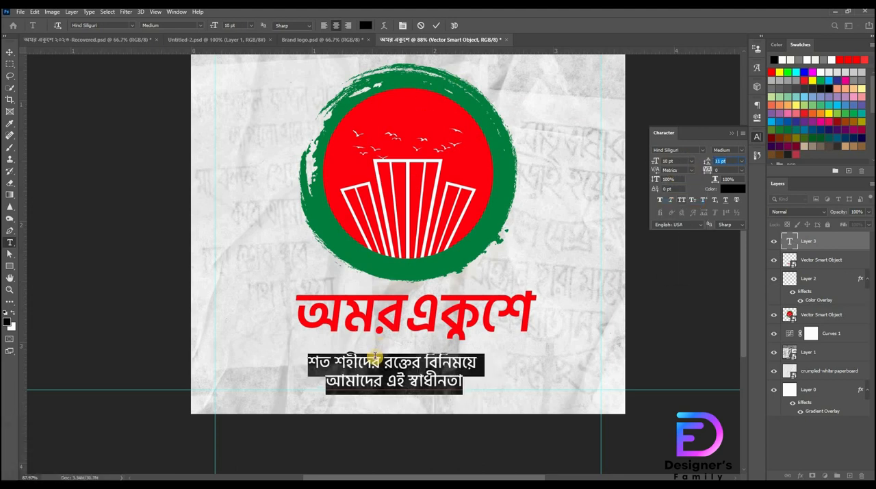
# Color the words শহীদের and স্বাধীনতা red, sampling the title's red
pyautogui.moveTo(332, 365); pyautogui.dragTo(407, 342)
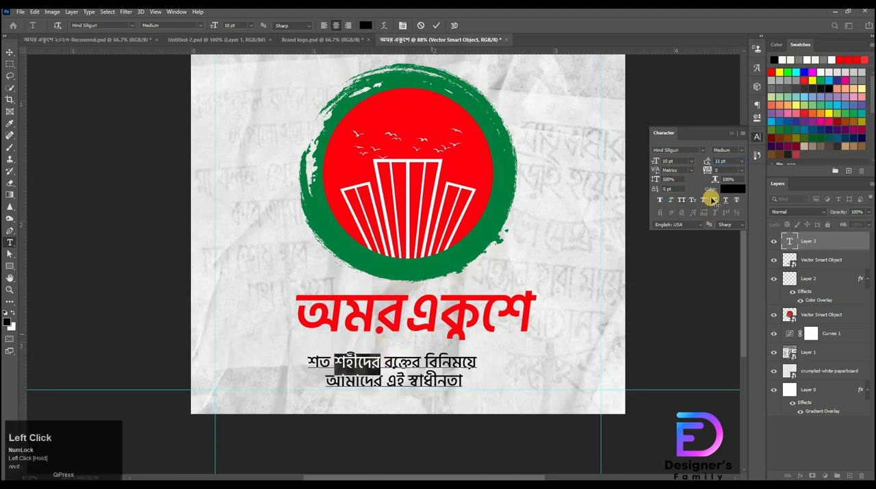
pyautogui.click(725, 191)
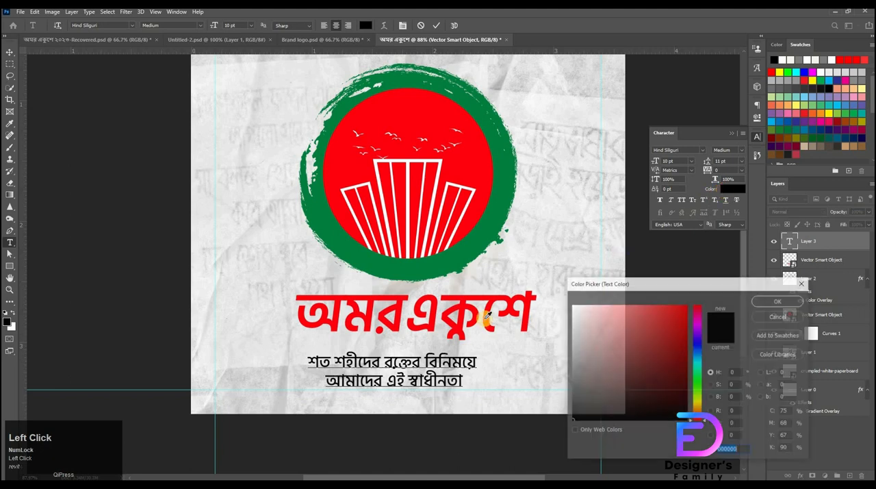
pyautogui.click(529, 325)
pyautogui.press('Return')
pyautogui.moveTo(411, 385); pyautogui.dragTo(508, 383)
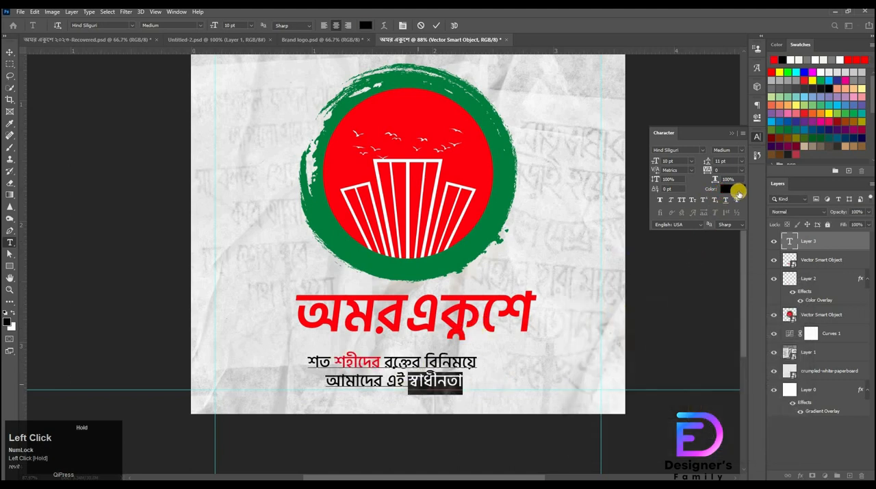
pyautogui.click(397, 330)
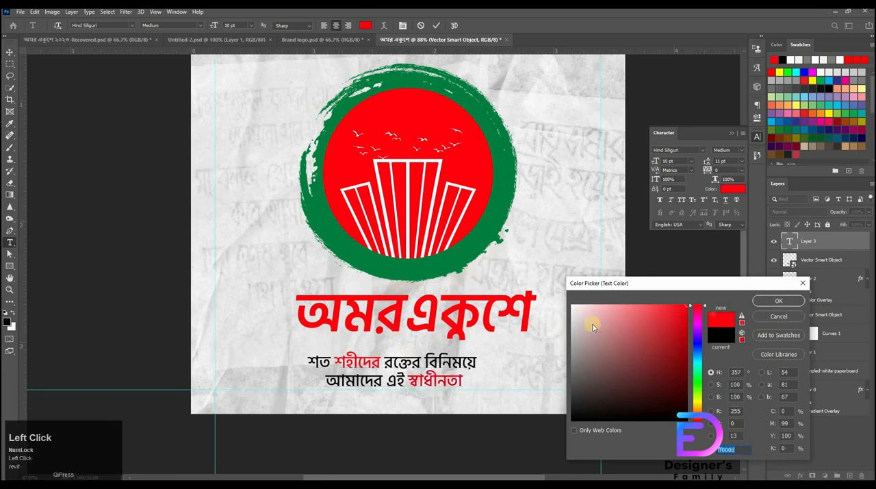
pyautogui.press('Return')
# Select all the slogan text and set its font style to SemiBold
pyautogui.click(338, 375)
pyautogui.hotkey('ctrl', 'a')
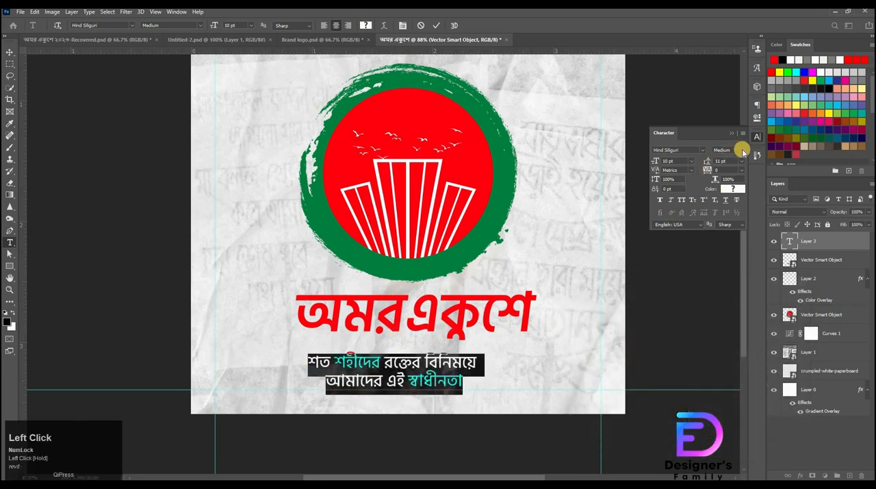
pyautogui.click(742, 149)
pyautogui.click(736, 180)
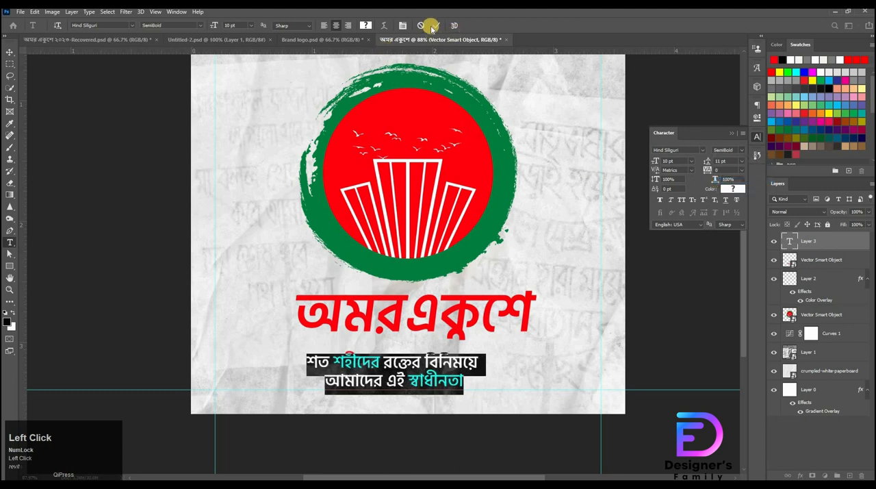
# Move the slogan up under the title and align both horizontally on their centres
pyautogui.click(11, 83)
pyautogui.click(11, 59)
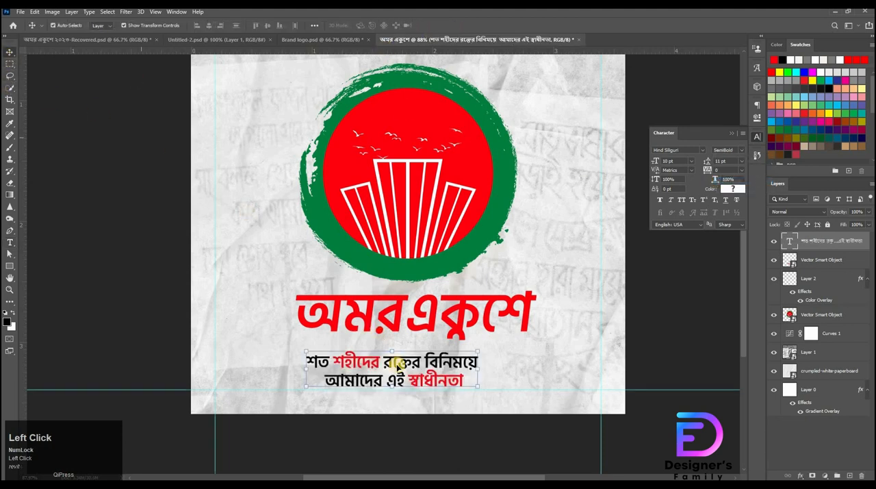
pyautogui.moveTo(414, 357); pyautogui.dragTo(433, 346)
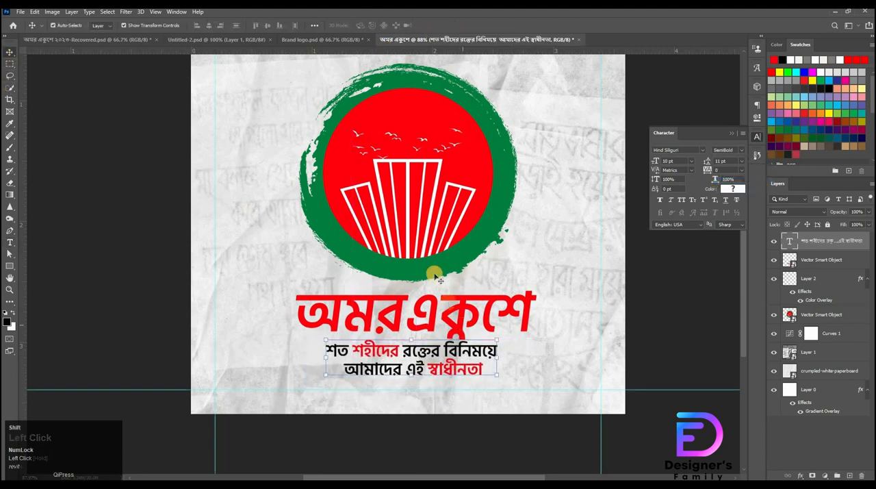
pyautogui.click(460, 326)
pyautogui.keyDown('shift'); pyautogui.click(438, 368); pyautogui.keyUp('shift')
pyautogui.click(239, 26)
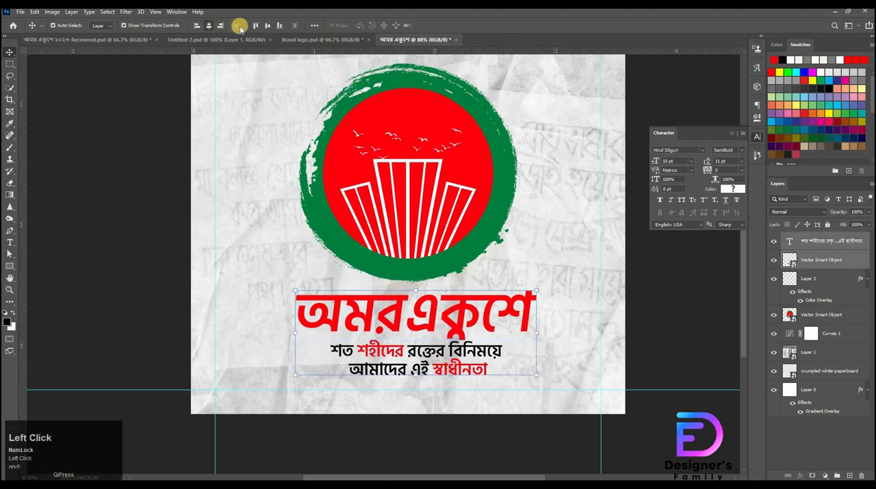
# Centre the title and slogan text horizontally on the canvas
pyautogui.press('ctrl')
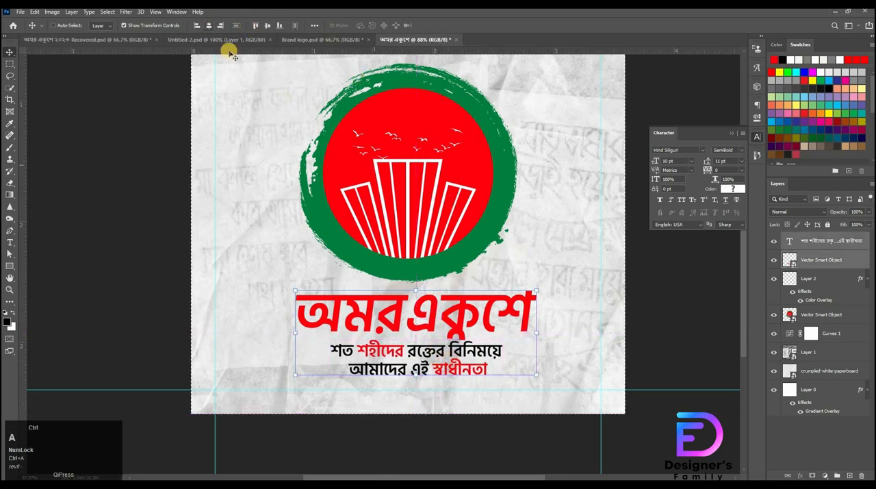
pyautogui.hotkey('ctrl', 'a')
pyautogui.click(209, 26)
pyautogui.press('ctrl')
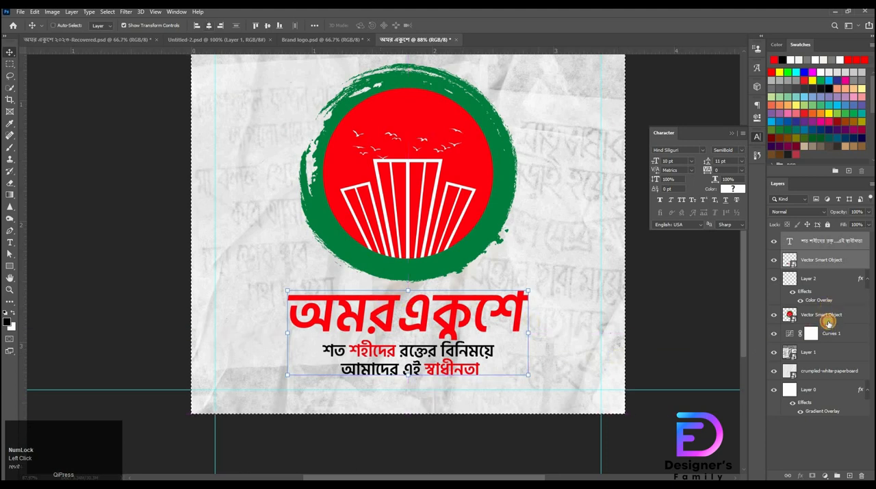
# Select the logo emblem and bird layers and centre them horizontally on the canvas
pyautogui.click(822, 286)
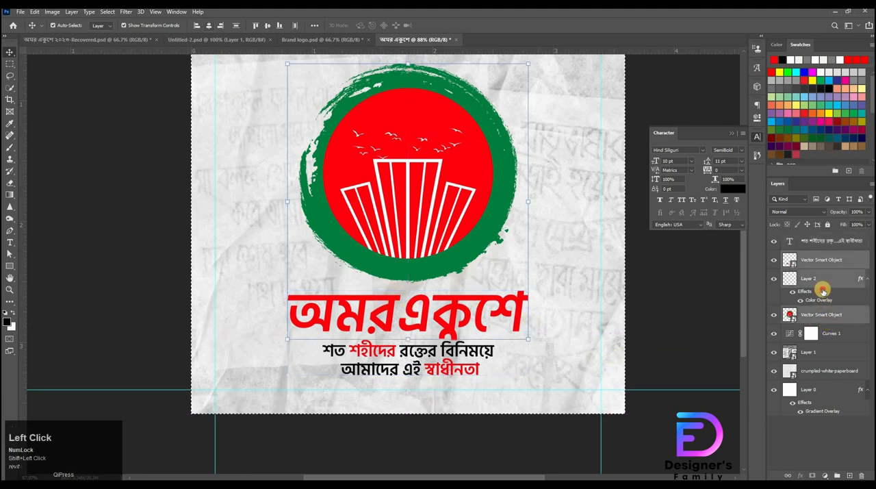
pyautogui.click(792, 312)
pyautogui.hotkey('ctrl', 'a')
pyautogui.click(209, 25)
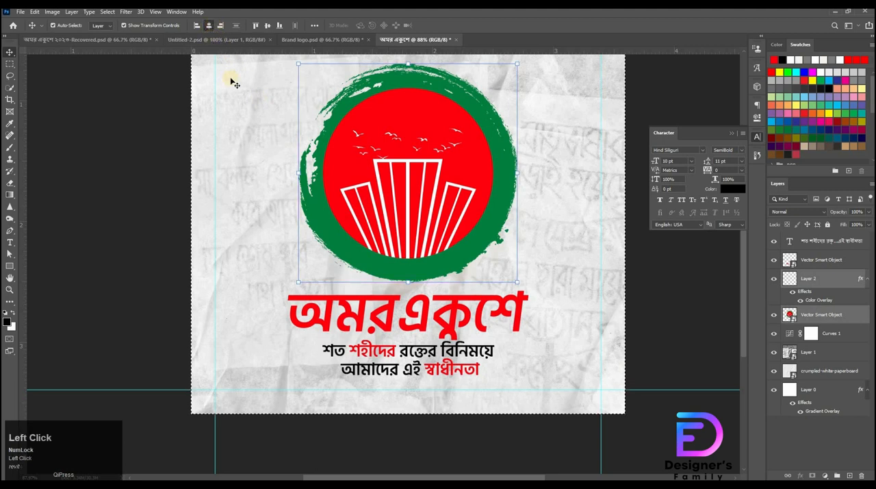
pyautogui.hotkey('ctrl', 'd')
# Select the text and logo layers together, nudge them upward and scale the group slightly smaller
pyautogui.moveTo(513, 307); pyautogui.dragTo(523, 307)
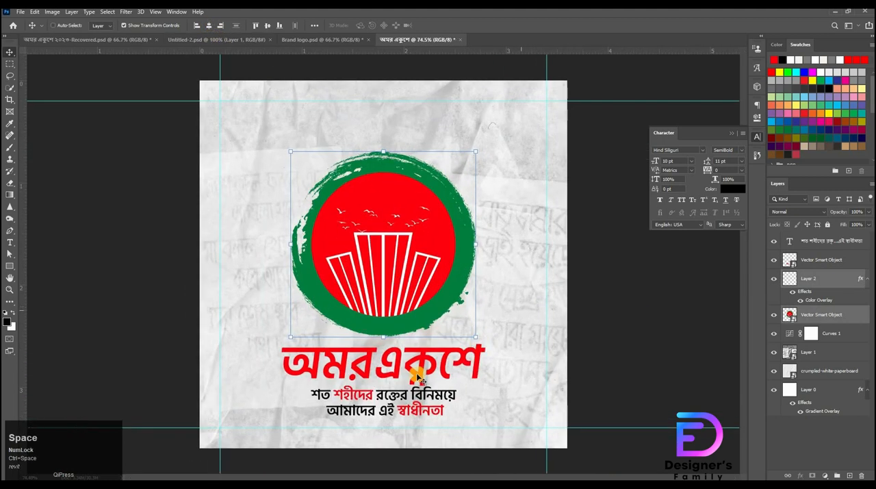
pyautogui.keyDown('shift'); pyautogui.click(830, 241); pyautogui.keyUp('shift')
pyautogui.click(822, 314)
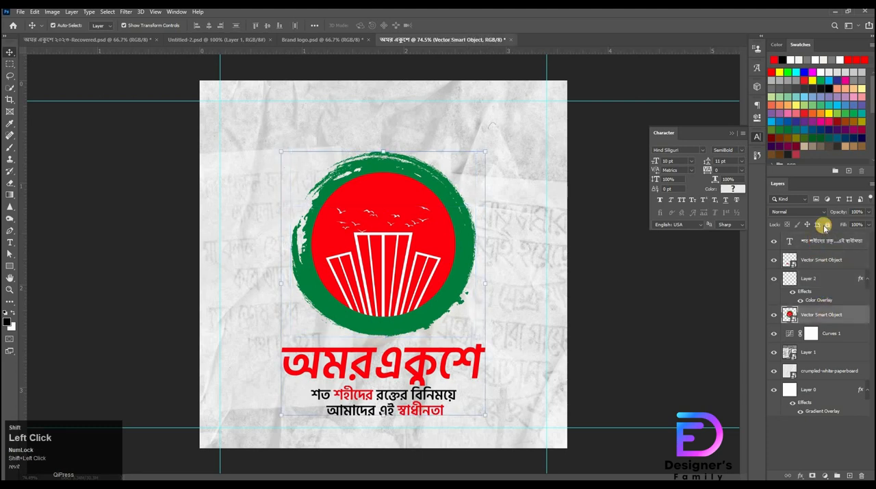
pyautogui.keyDown('shift'); pyautogui.click(824, 238); pyautogui.keyUp('shift')
pyautogui.hotkey('shift', 'Up')
pyautogui.press('Up')
pyautogui.press('Up')
pyautogui.press('Up')
pyautogui.press('Up')
pyautogui.press('Up')
pyautogui.press('Up')
pyautogui.press('Up')
pyautogui.press('Up')
pyautogui.press('Up')
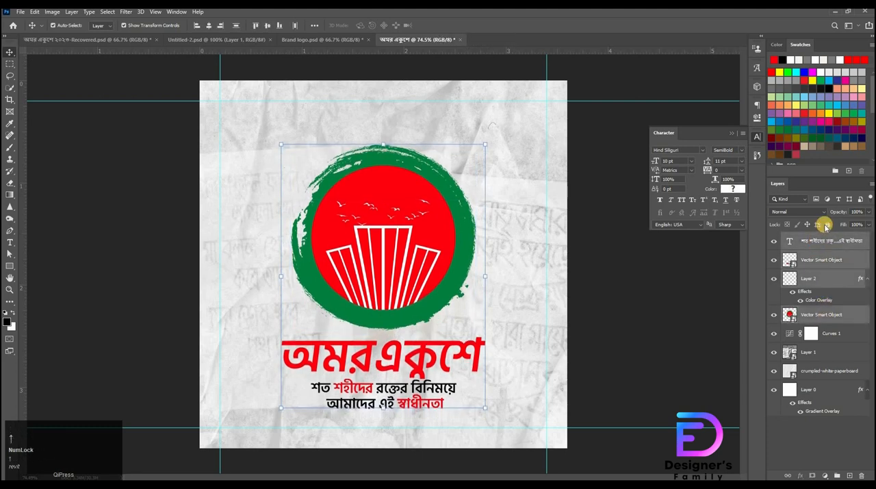
pyautogui.press('Down')
pyautogui.press('Down')
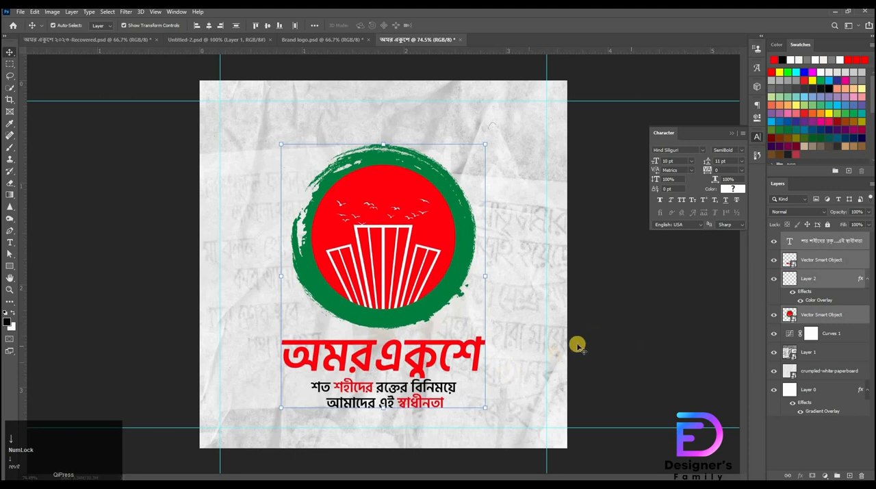
pyautogui.moveTo(386, 406); pyautogui.dragTo(385, 400)
pyautogui.press('Down')
pyautogui.press('Down')
pyautogui.press('Down')
pyautogui.press('Return')
# Bring the SUPREME brand logo from the Brand logo document and place it small in the canvas's top-left corner
pyautogui.click(335, 40)
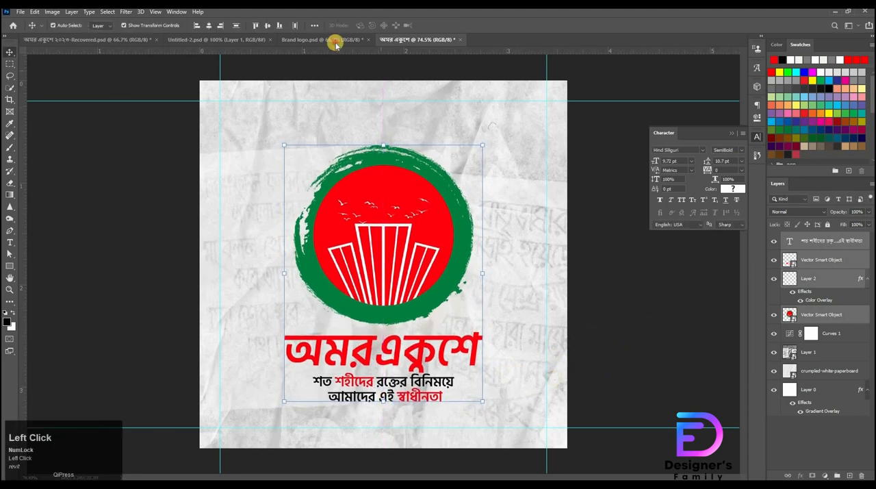
pyautogui.moveTo(323, 162); pyautogui.dragTo(394, 310)
pyautogui.moveTo(359, 242); pyautogui.dragTo(269, 169)
pyautogui.moveTo(261, 188); pyautogui.dragTo(253, 139)
pyautogui.moveTo(253, 129); pyautogui.dragTo(243, 128)
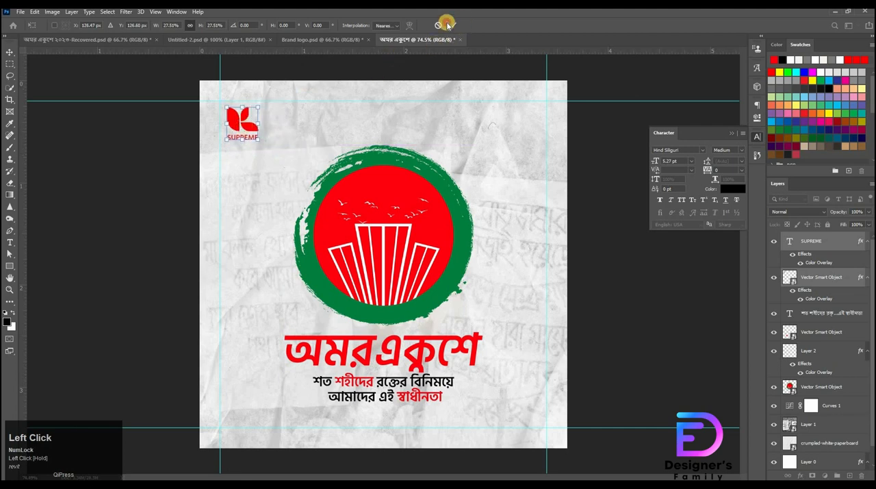
pyautogui.click(448, 26)
pyautogui.click(645, 308)
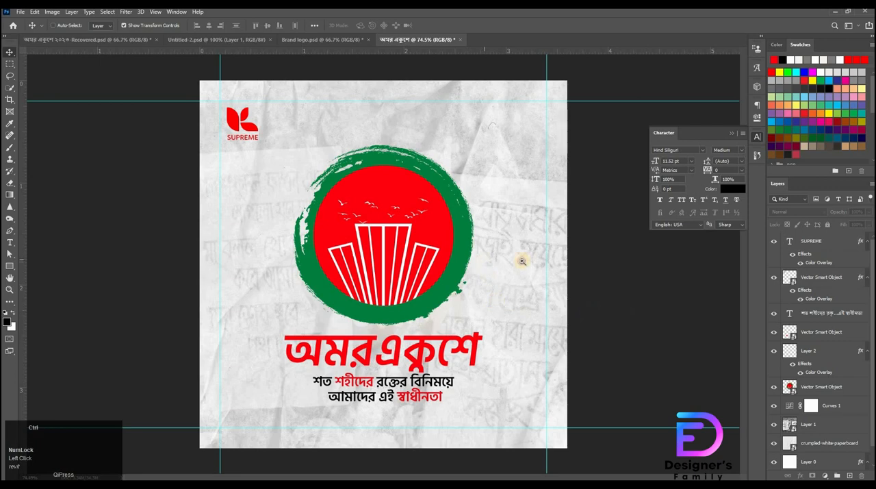
pyautogui.moveTo(522, 261); pyautogui.dragTo(512, 264)
pyautogui.click(669, 307)
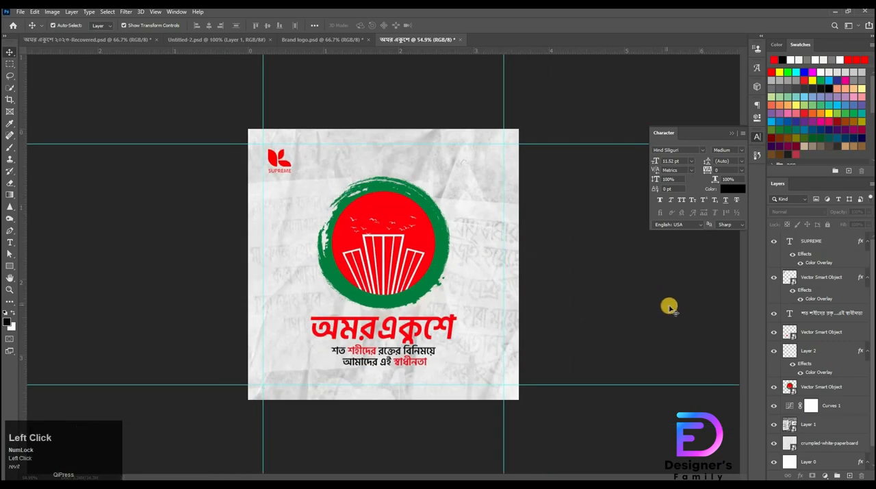